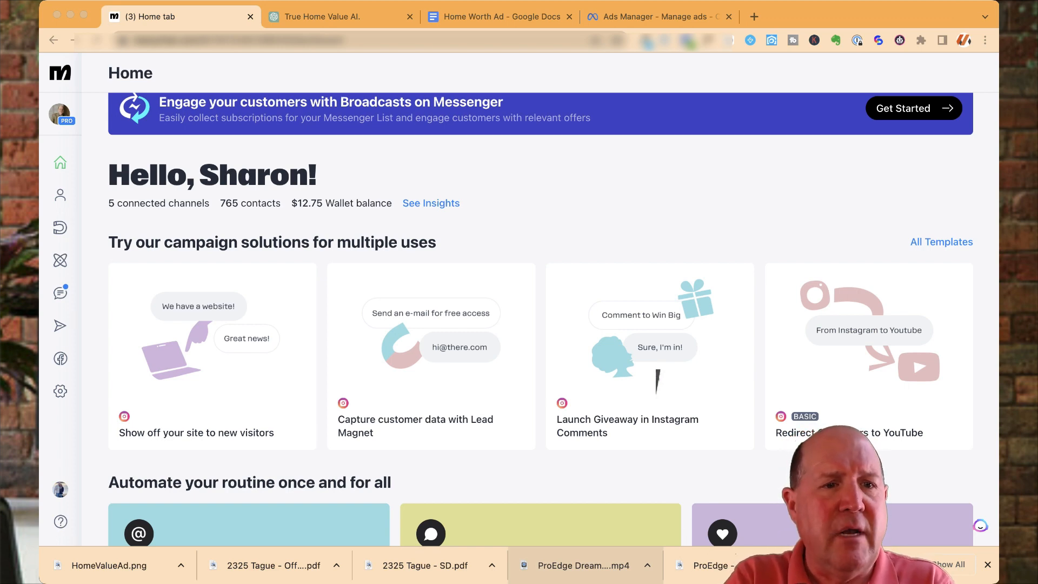
# Step: Switch to the True Home Value AI chat in ChatGPT and examine the Facebook ad prompt and the generated ad copy
pyautogui.click(320, 16)
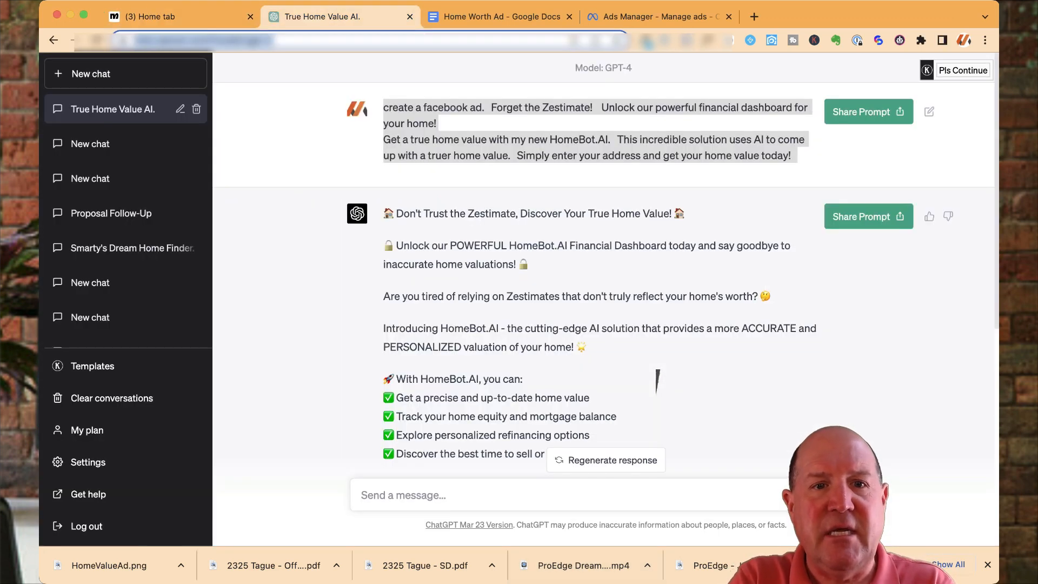
pyautogui.click(656, 373)
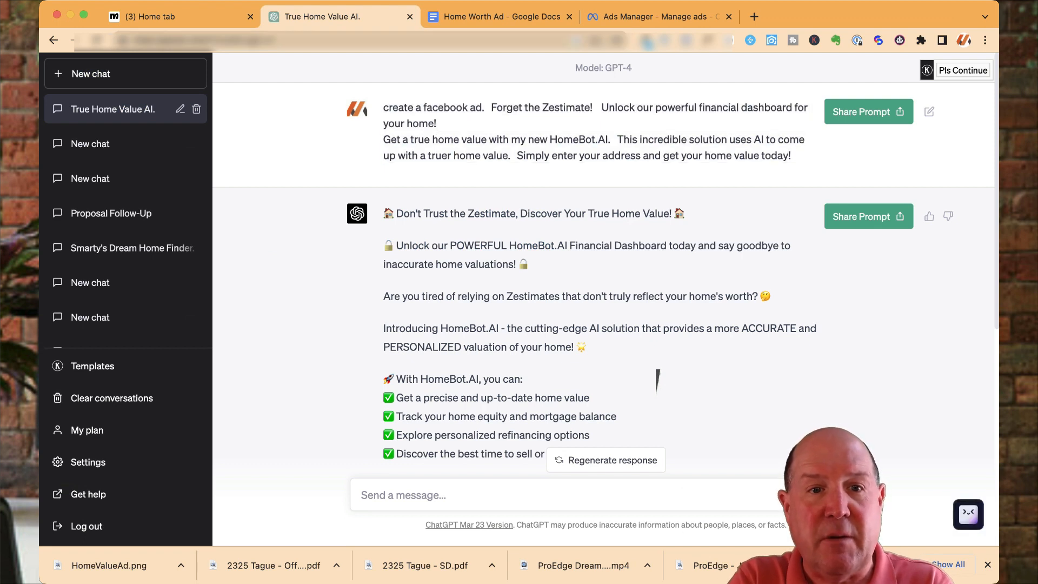
pyautogui.moveTo(384, 108); pyautogui.dragTo(601, 156)
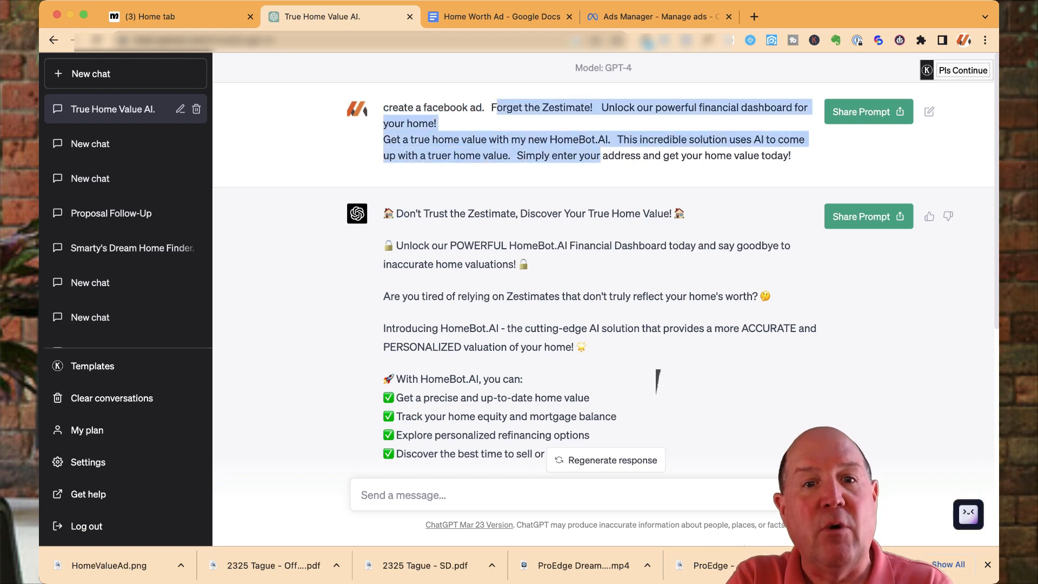
pyautogui.click(658, 379)
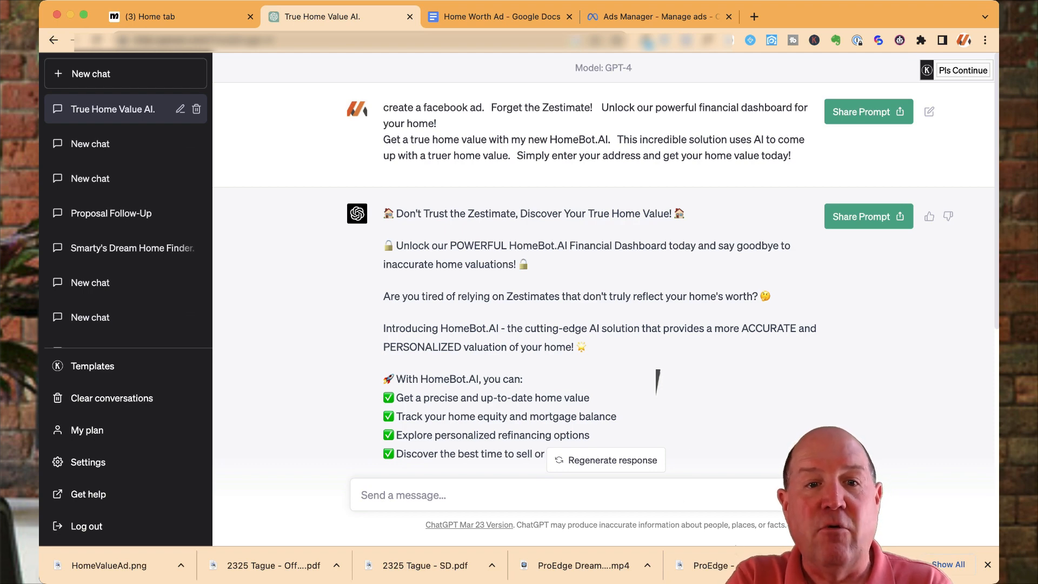
pyautogui.scroll(-4, 658, 379)
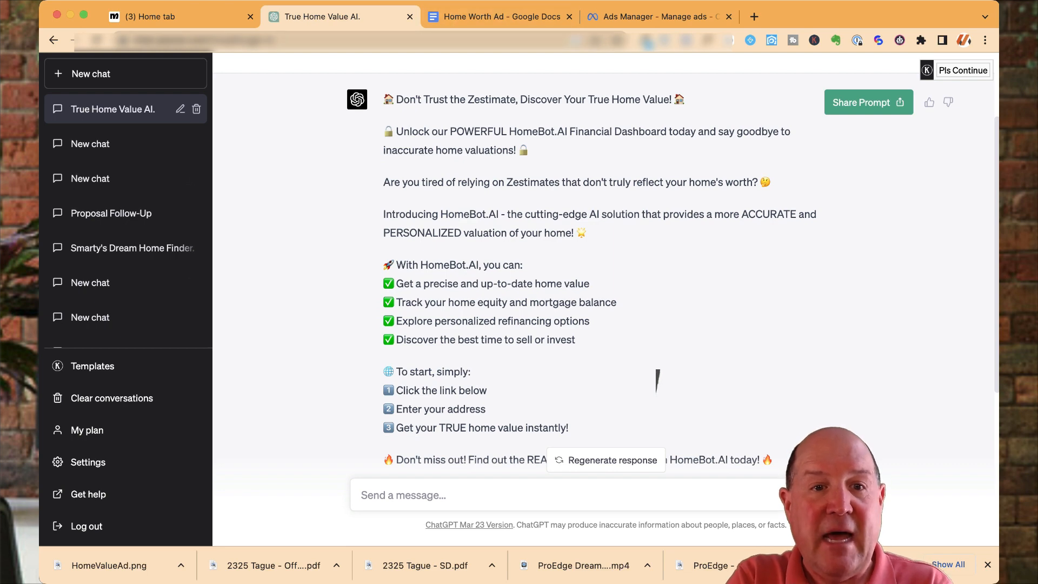
pyautogui.moveTo(384, 99); pyautogui.dragTo(482, 303)
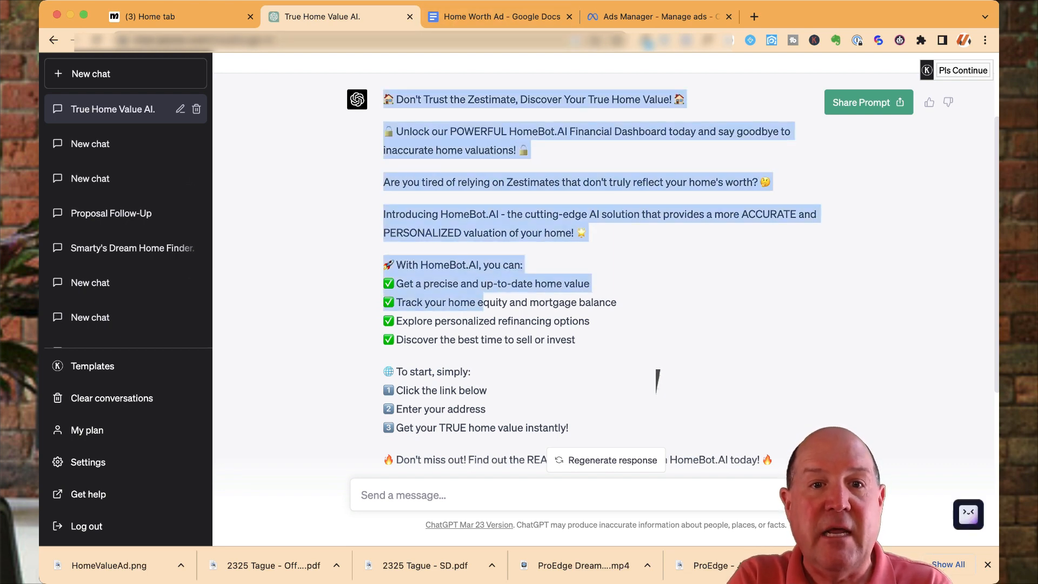
# Step: Switch to the Home Worth Ad document in Google Docs and review the ad image and the opening paragraphs of the ad copy
pyautogui.click(501, 16)
pyautogui.scroll(-5, 507, 335)
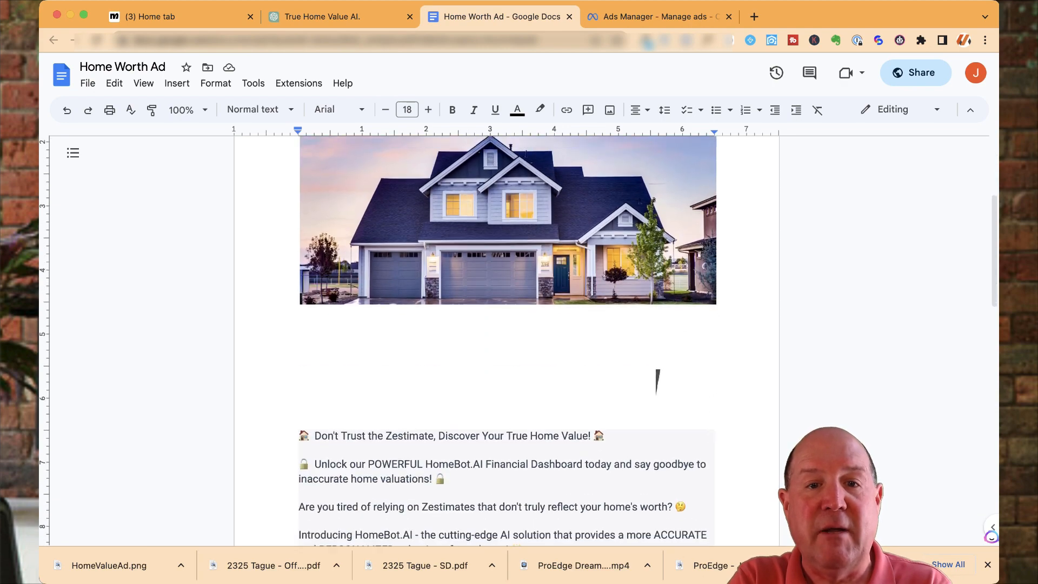
pyautogui.scroll(4, 506, 336)
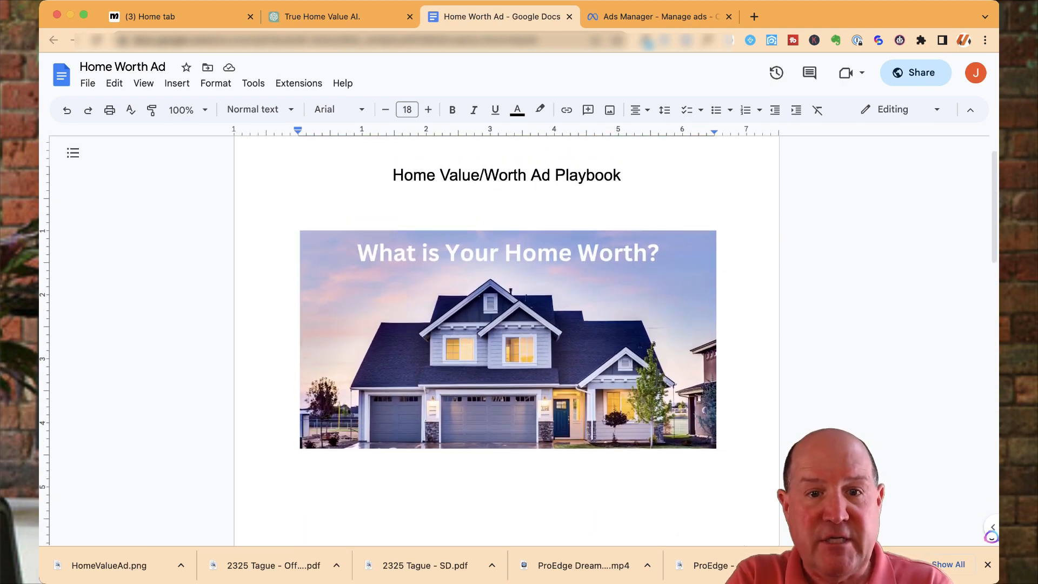
pyautogui.scroll(-3, 658, 381)
pyautogui.scroll(-6, 657, 381)
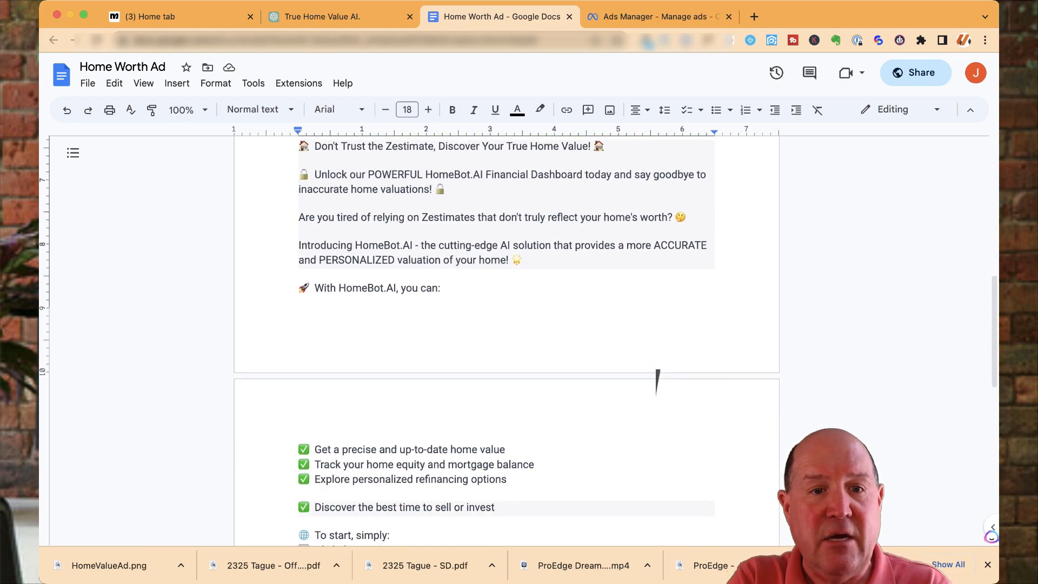
pyautogui.scroll(2, 657, 381)
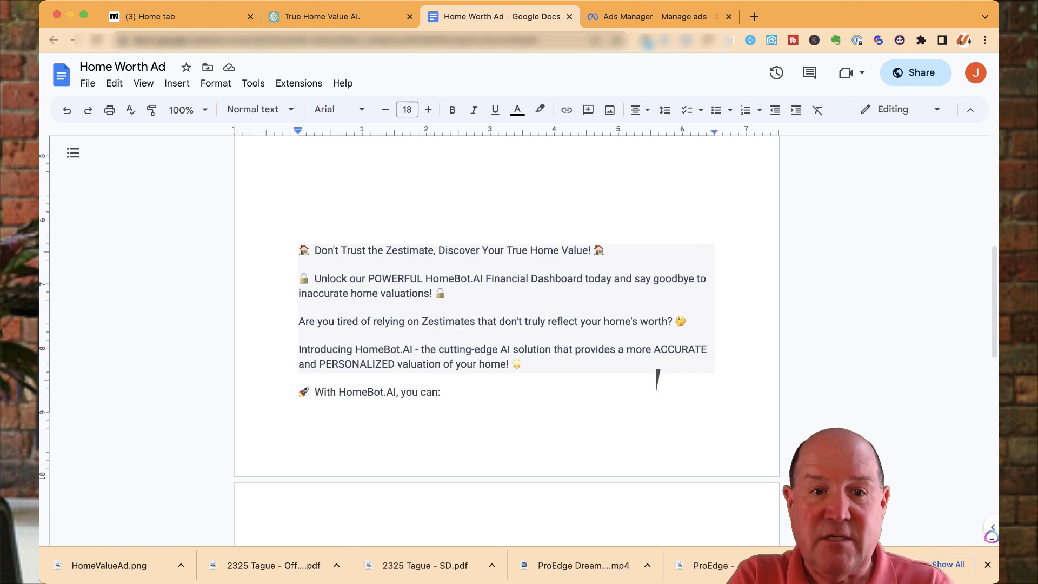
pyautogui.scroll(-1, 657, 381)
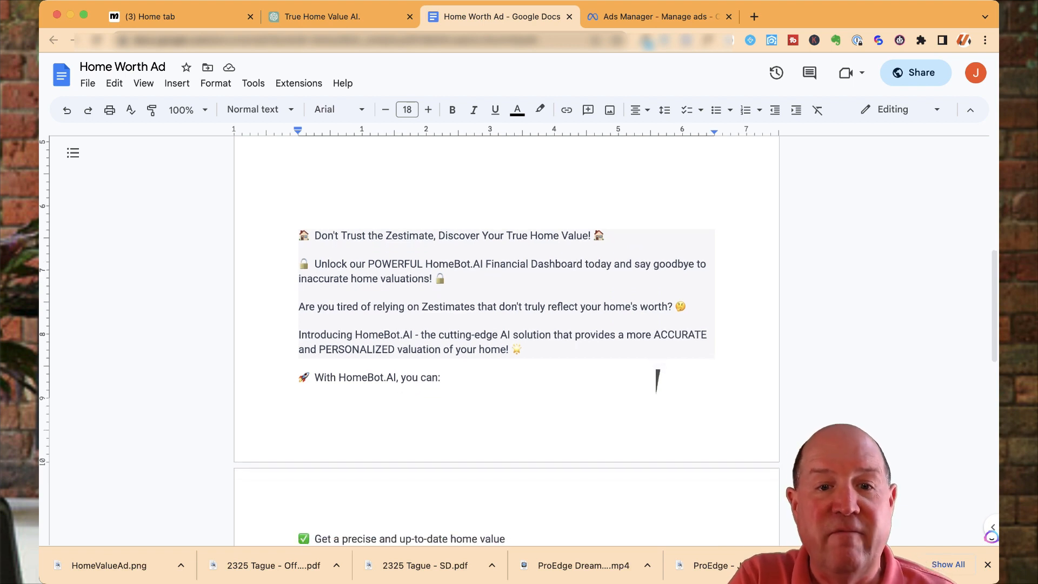
pyautogui.scroll(-1, 658, 381)
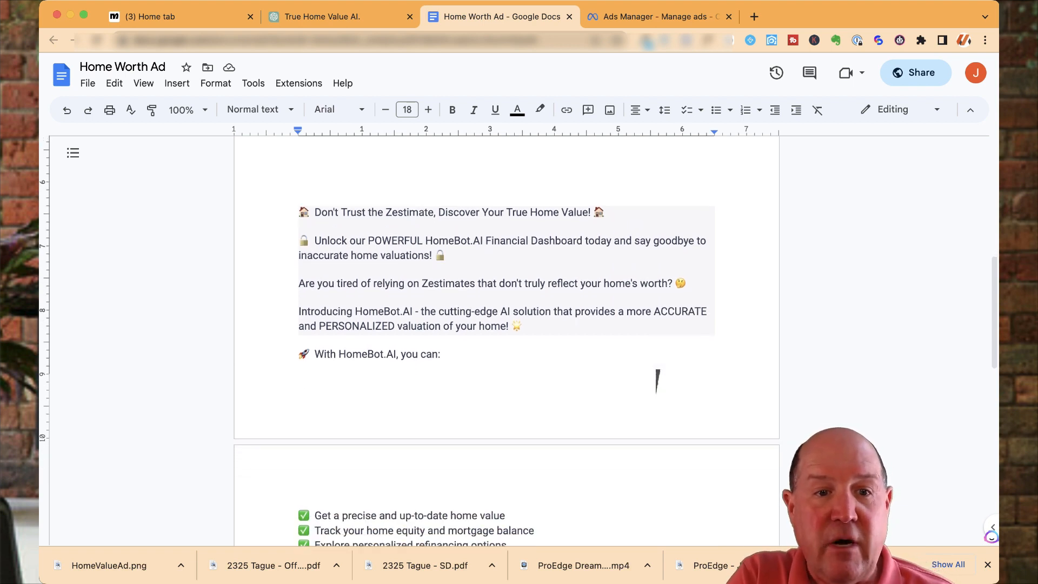
pyautogui.scroll(-1, 657, 382)
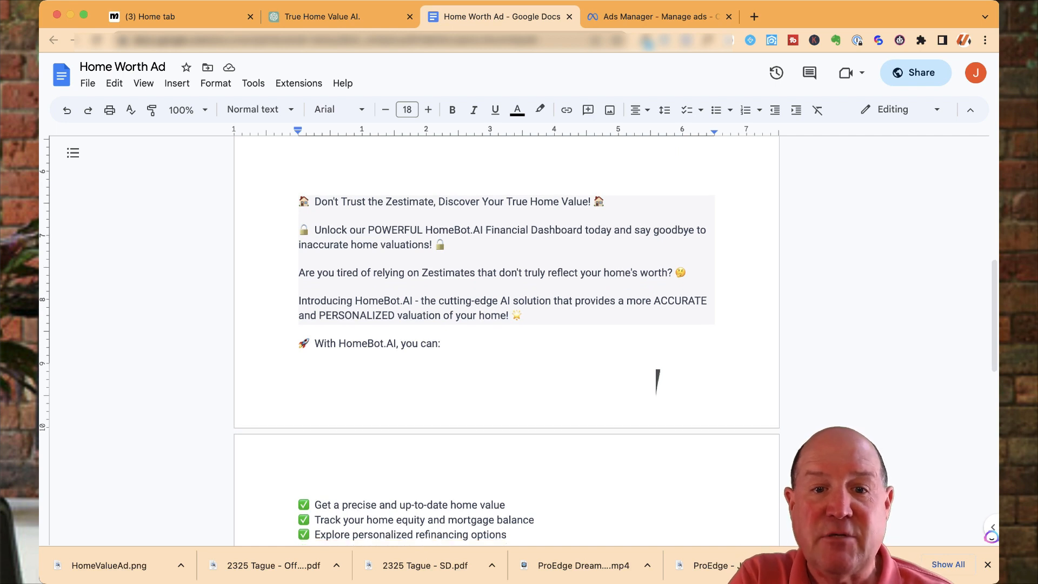
pyautogui.scroll(-2, 658, 382)
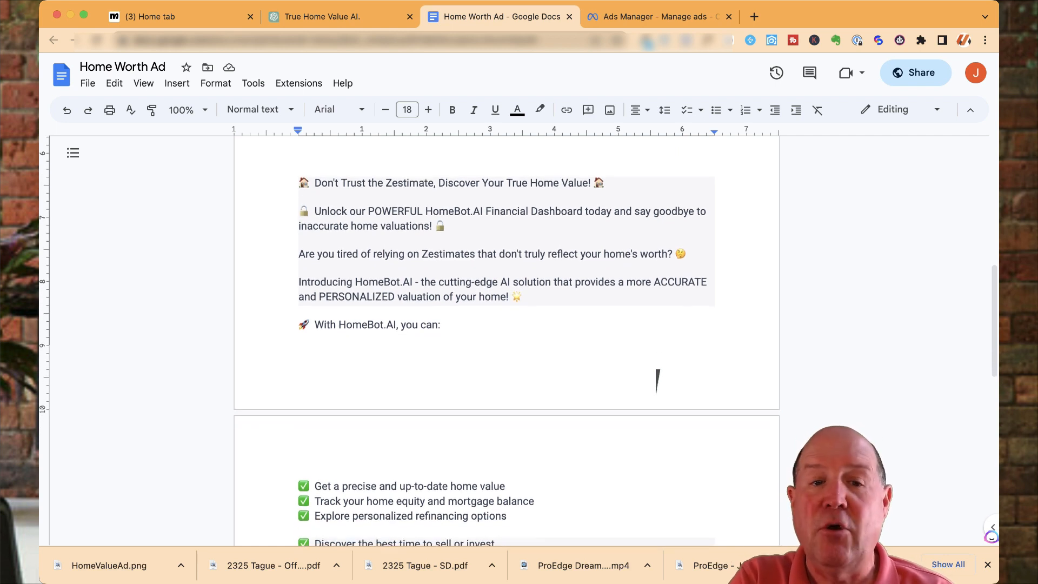
# Step: Read the rest of the Home Worth Ad copy: benefits list, starting instructions, call to action, hashtags and headline
pyautogui.scroll(-5, 658, 381)
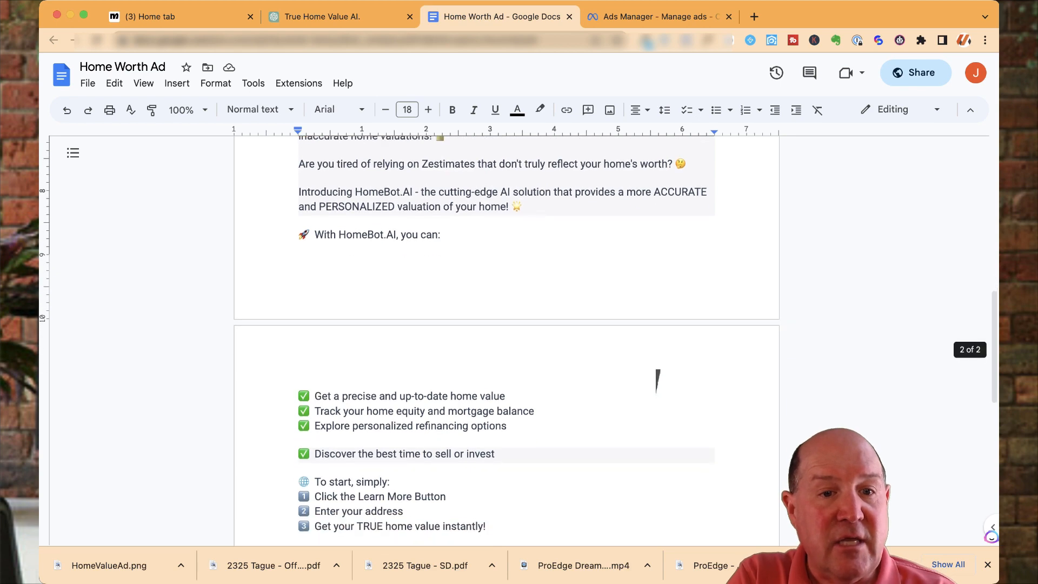
pyautogui.scroll(-12, 657, 381)
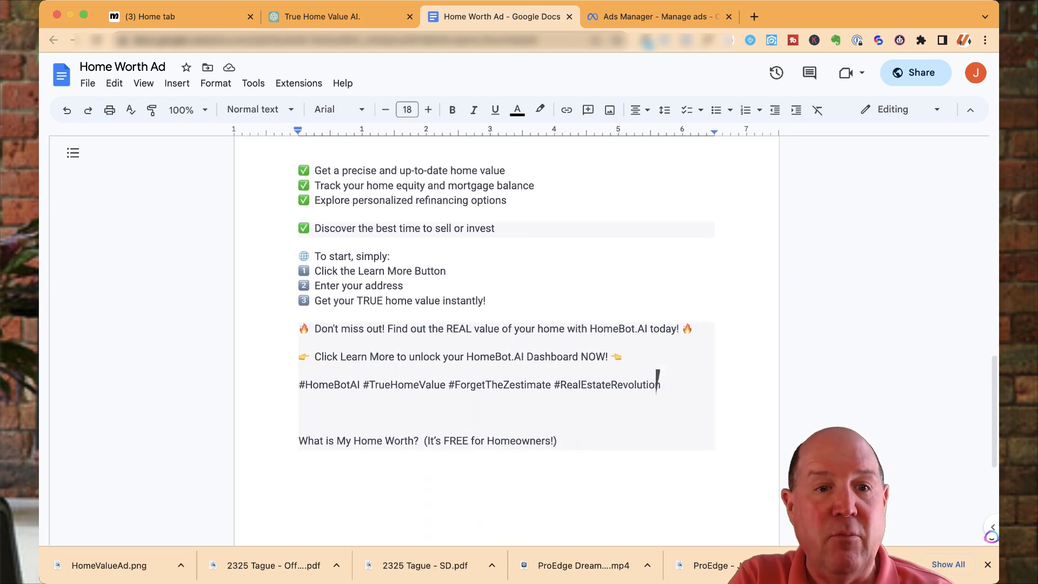
pyautogui.scroll(1, 657, 381)
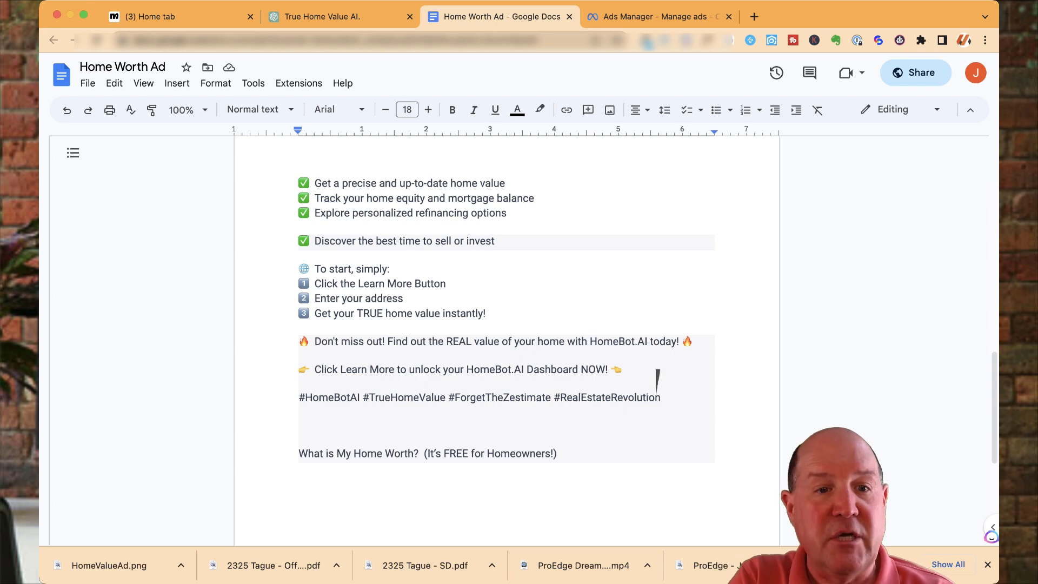
pyautogui.scroll(-1, 658, 381)
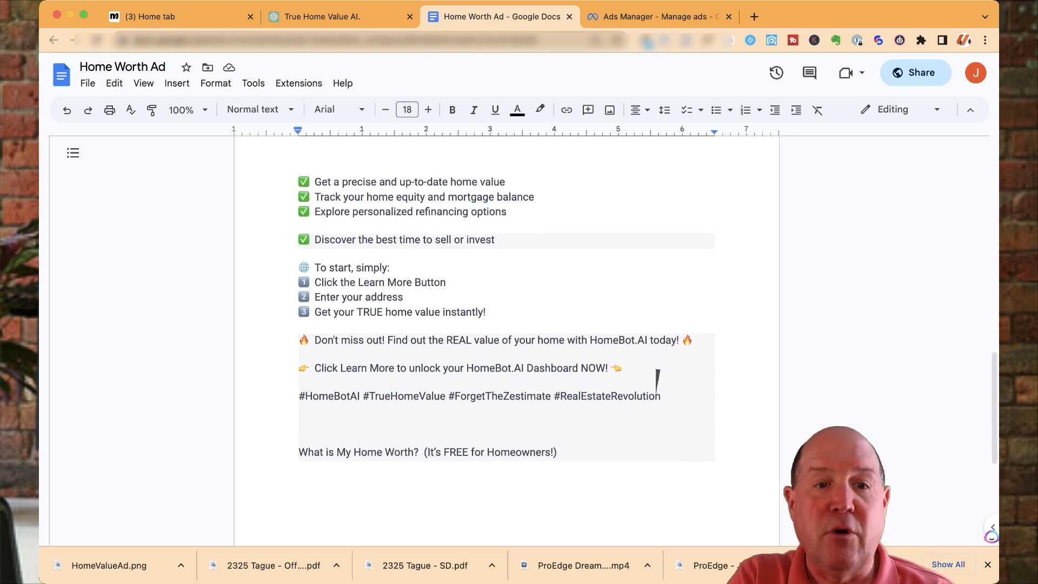
pyautogui.scroll(-2, 658, 382)
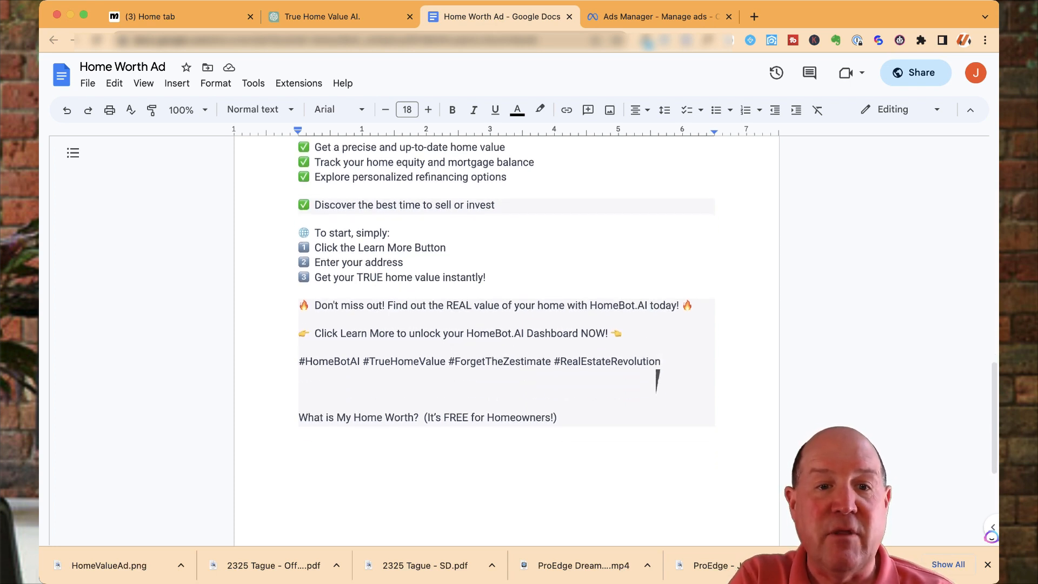
pyautogui.click(352, 205)
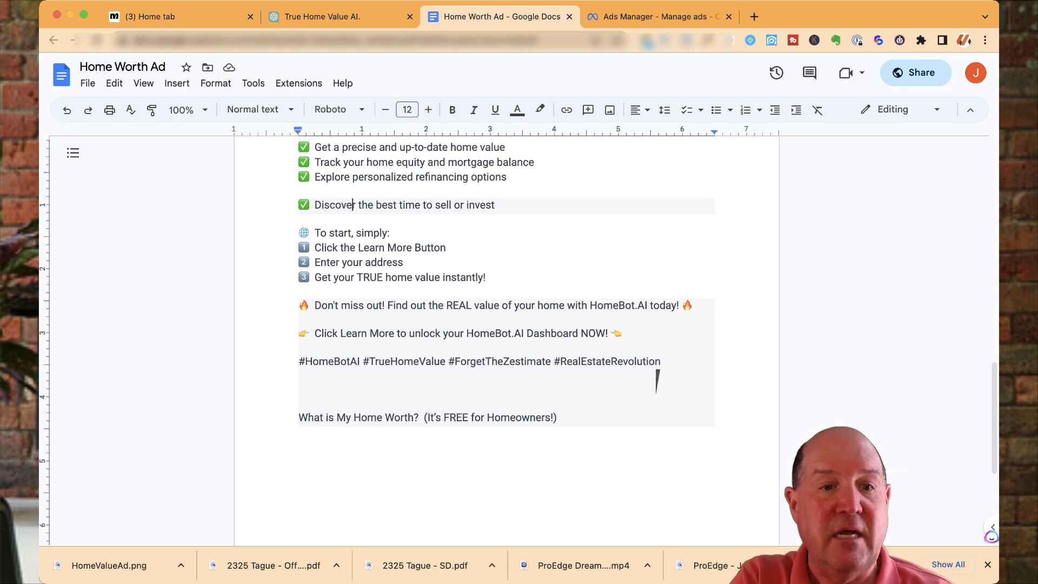
pyautogui.scroll(-1, 658, 381)
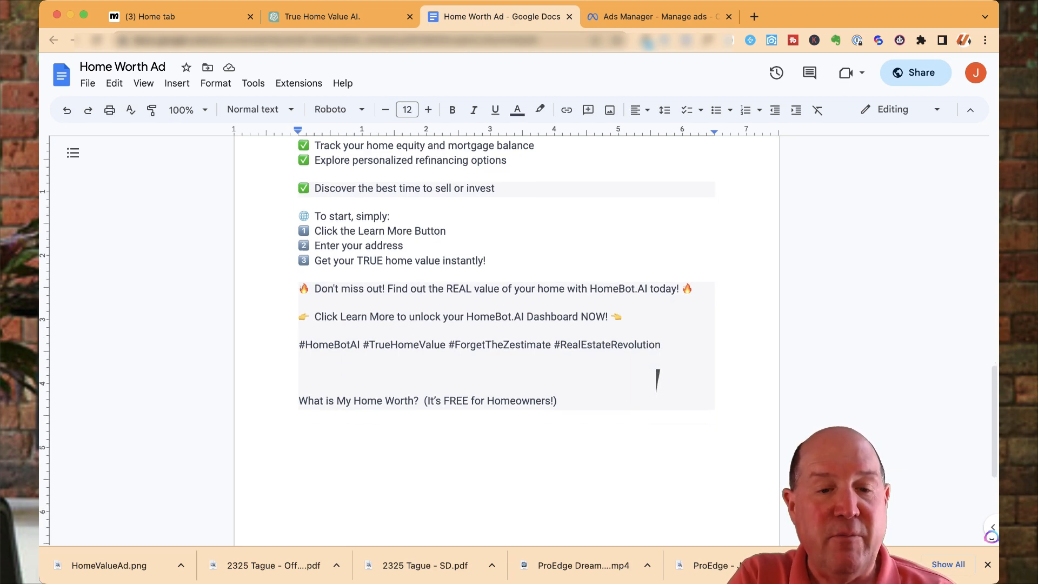
pyautogui.scroll(10, 657, 382)
pyautogui.scroll(1, 507, 340)
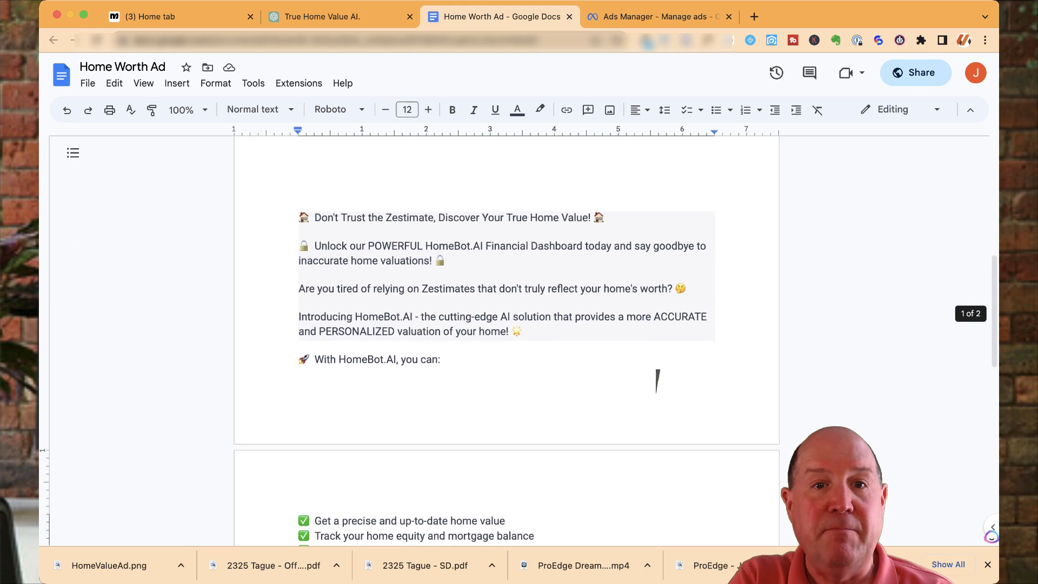
# Step: Switch to Ads Manager and check which ad accounts are available, keeping the Smarty - eXp Realty Ads Account selected
pyautogui.hotkey('ctrl', 'Tab')
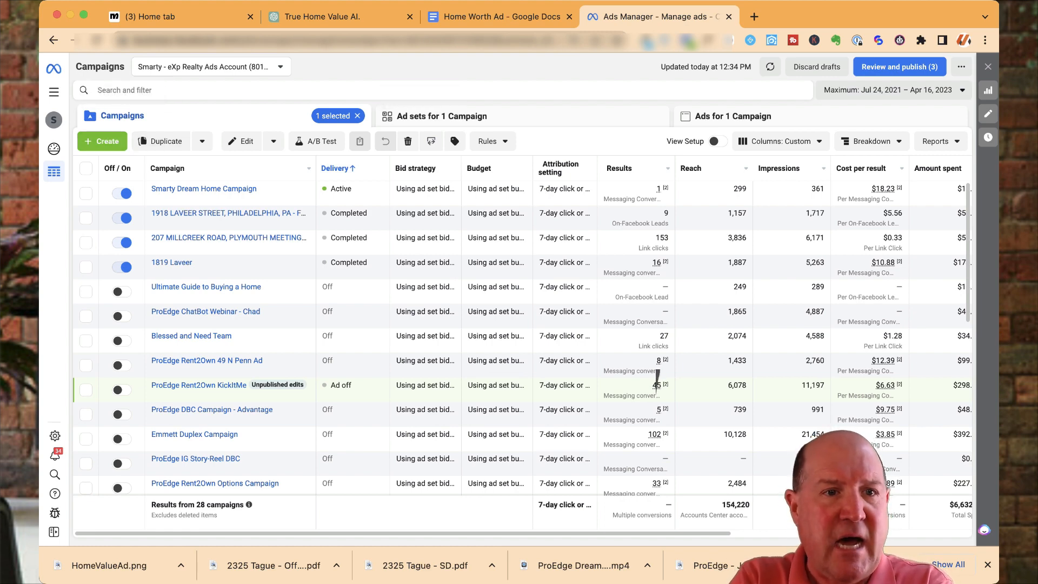
pyautogui.click(212, 67)
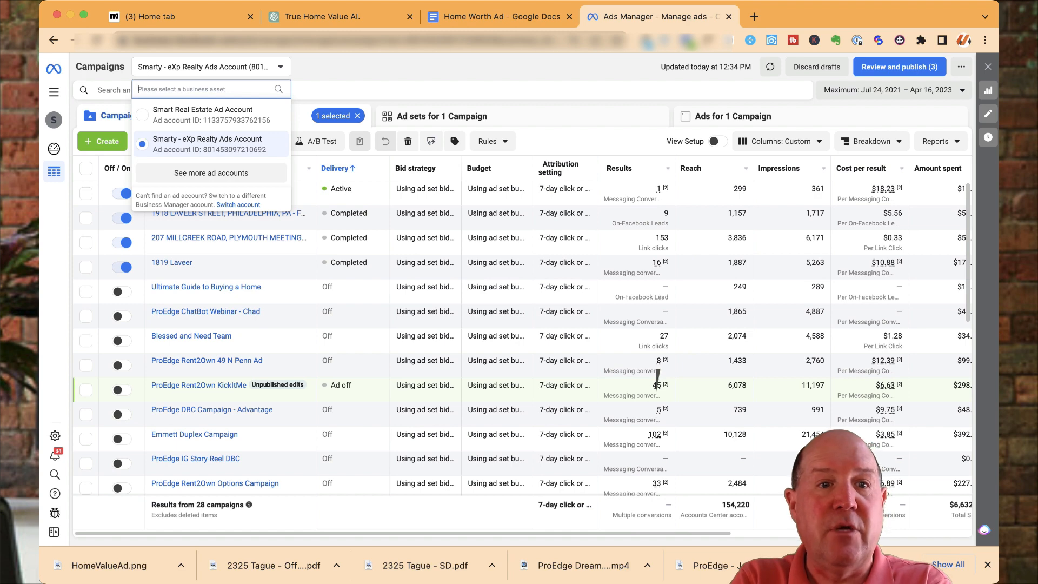
pyautogui.press('Escape')
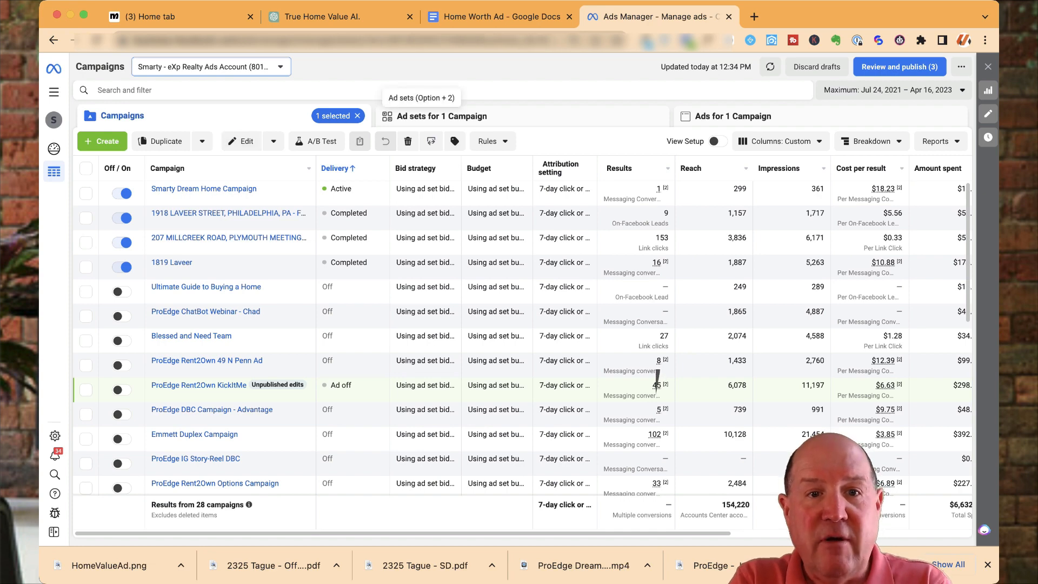
# Step: Examine the ad sets and ads of the selected campaign, and return to the campaigns list
pyautogui.hotkey('alt', '2')
pyautogui.hotkey('alt', '3')
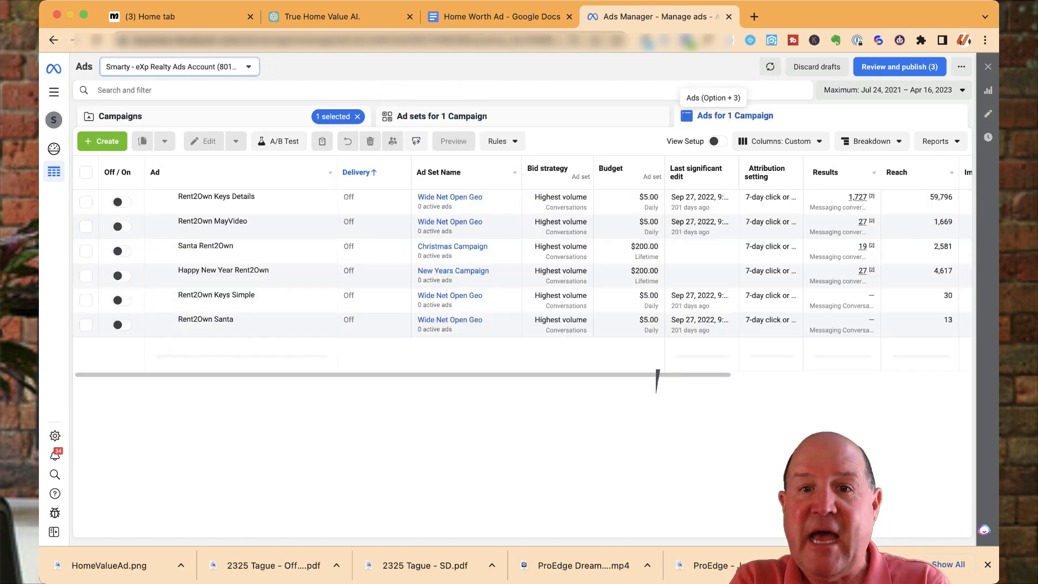
pyautogui.hotkey('alt', '2')
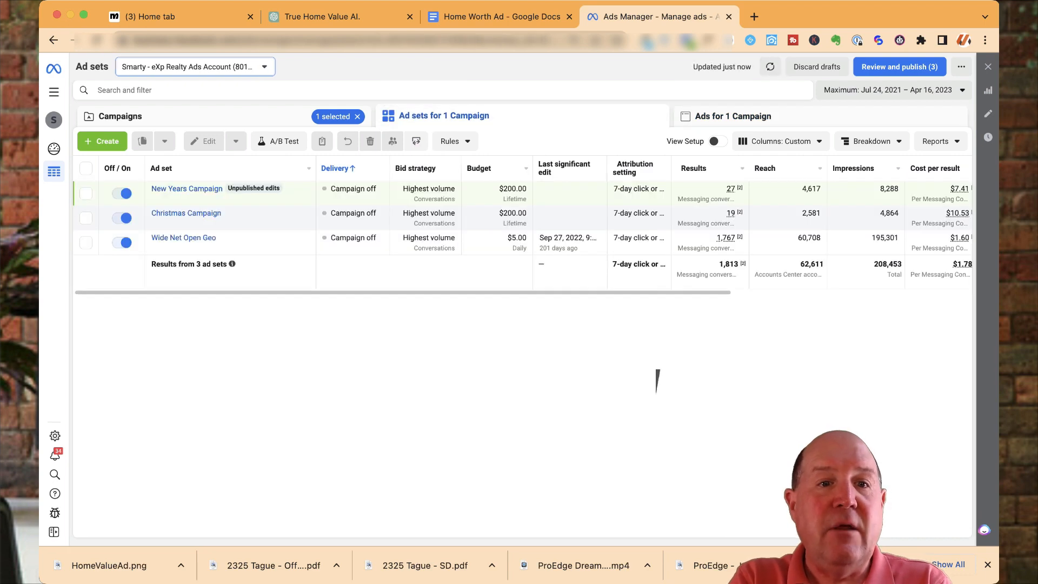
pyautogui.hotkey('alt', '1')
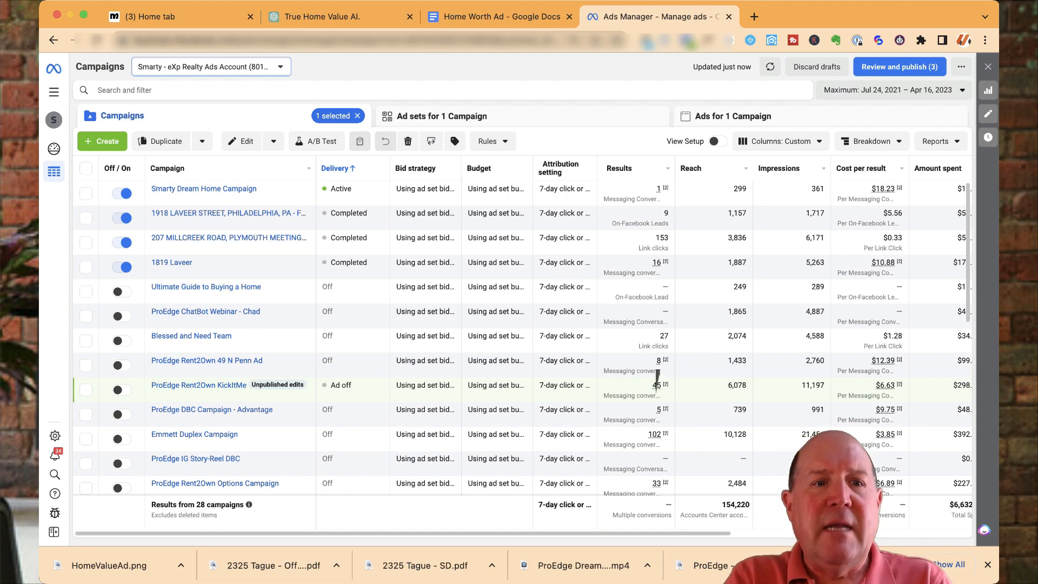
pyautogui.click(442, 116)
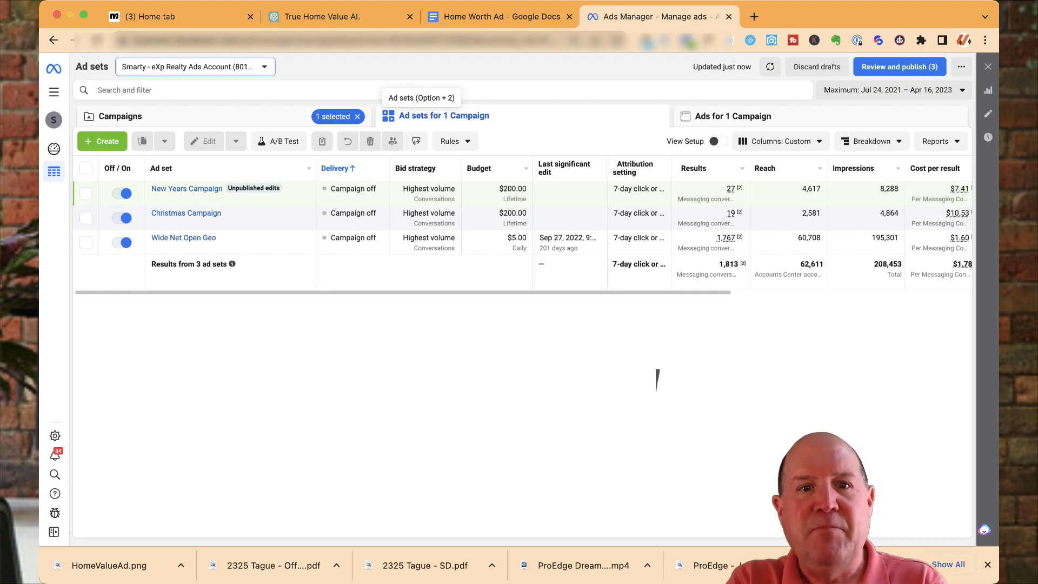
pyautogui.click(714, 115)
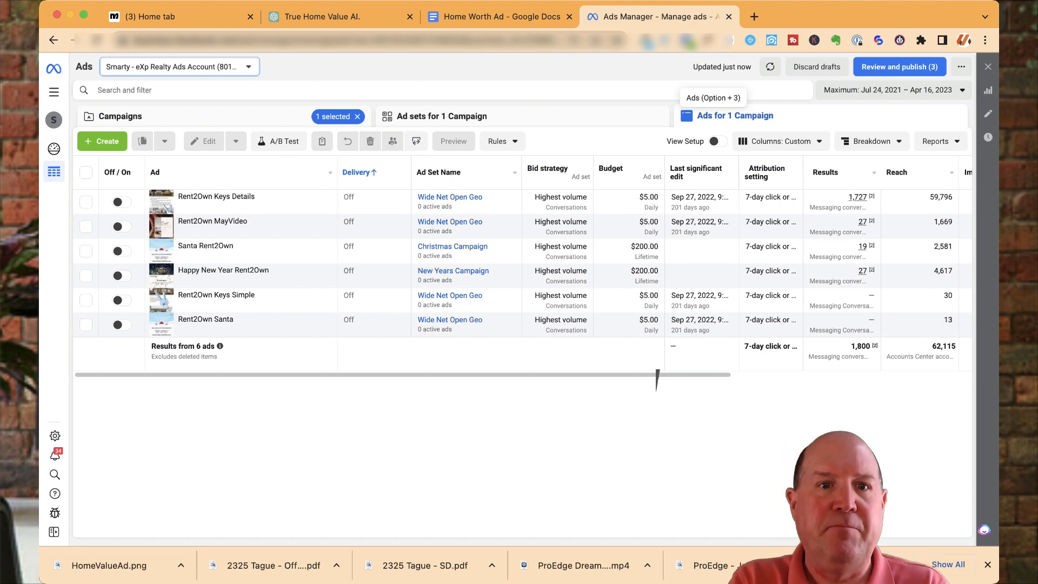
pyautogui.hotkey('alt', '1')
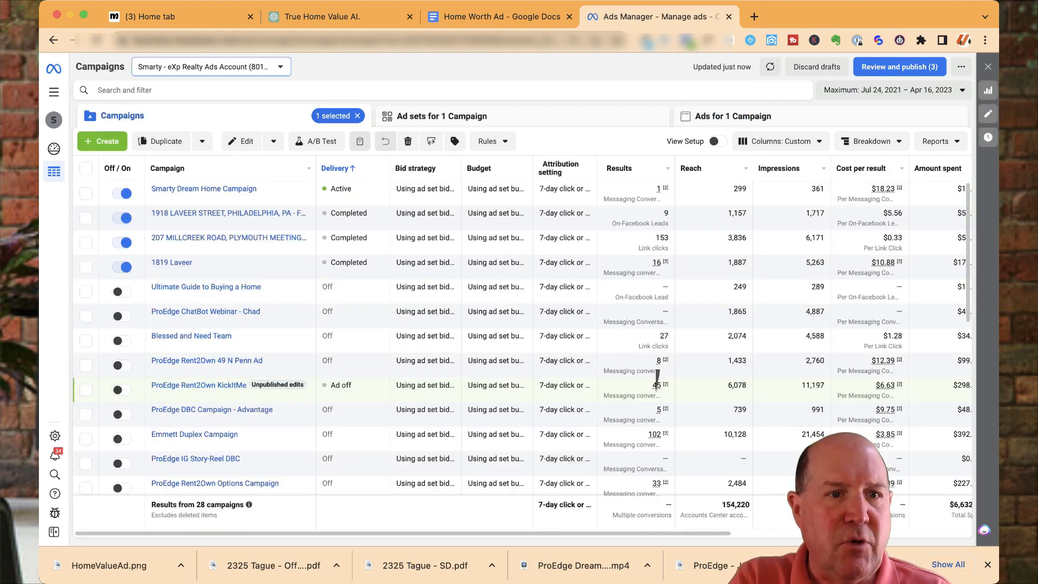
# Step: Create a new Auction campaign with the Engagement objective and proceed from the campaign settings to its ad set
pyautogui.click(102, 141)
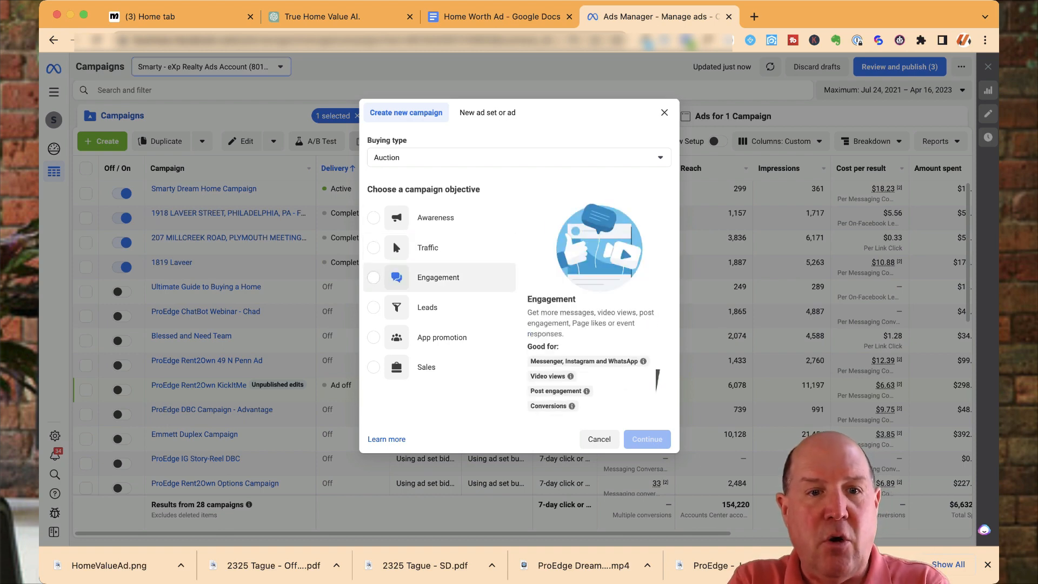
pyautogui.click(438, 277)
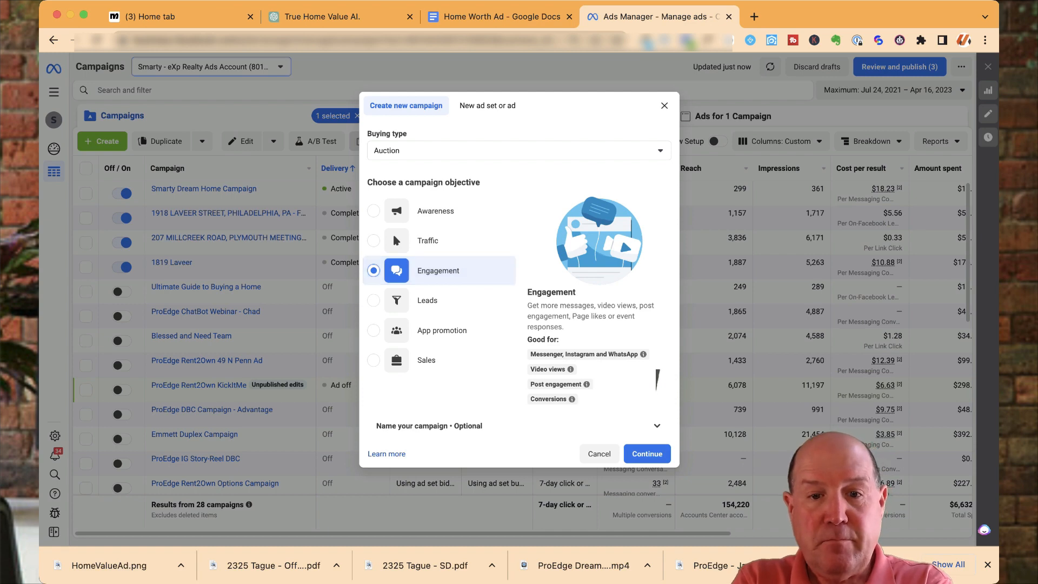
pyautogui.click(648, 454)
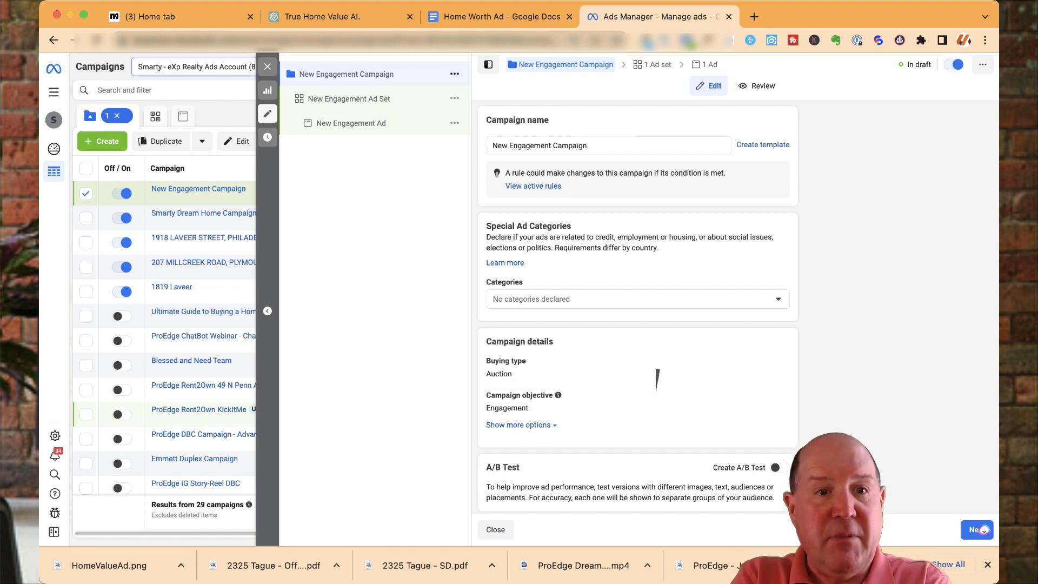
pyautogui.click(980, 530)
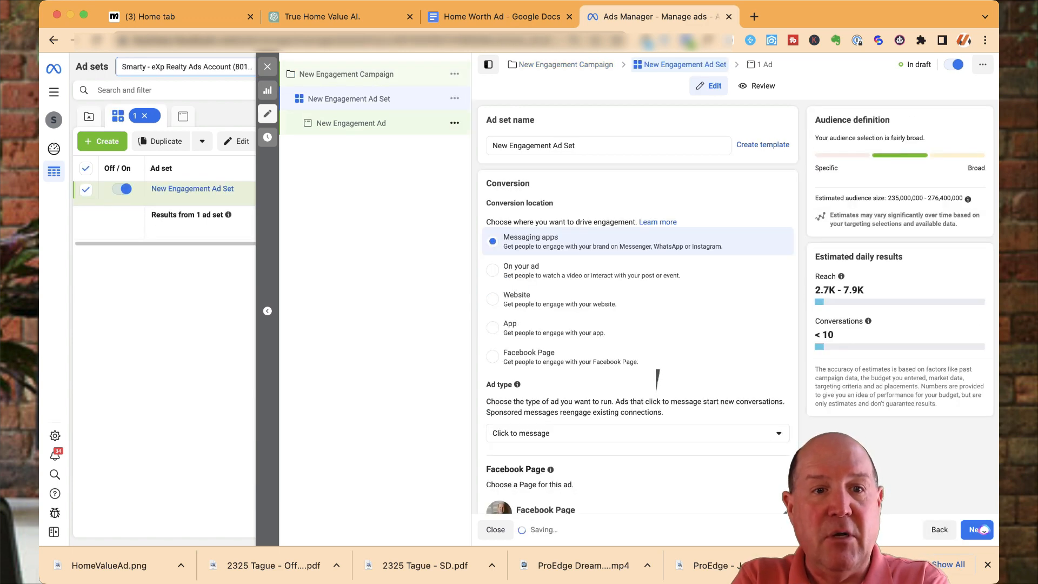
# Step: Look at the ad-level setup of the new campaign and return to its ad set
pyautogui.click(980, 530)
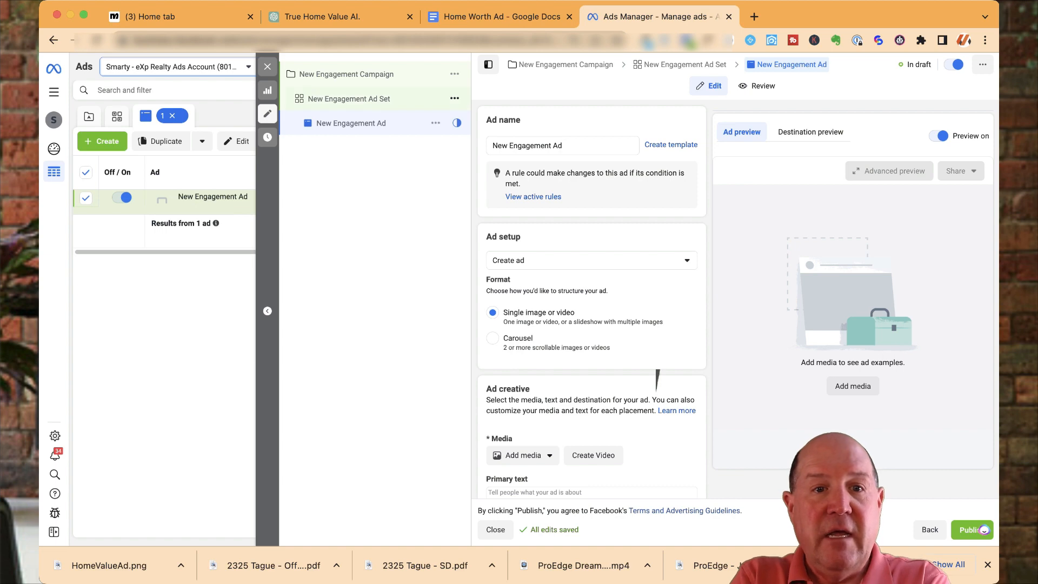
pyautogui.click(454, 98)
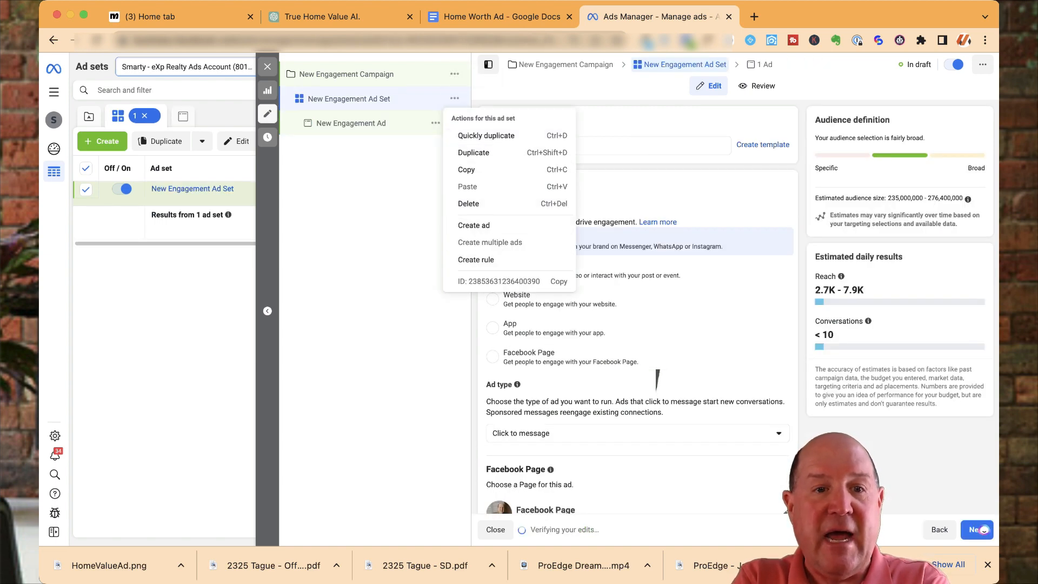
pyautogui.click(658, 380)
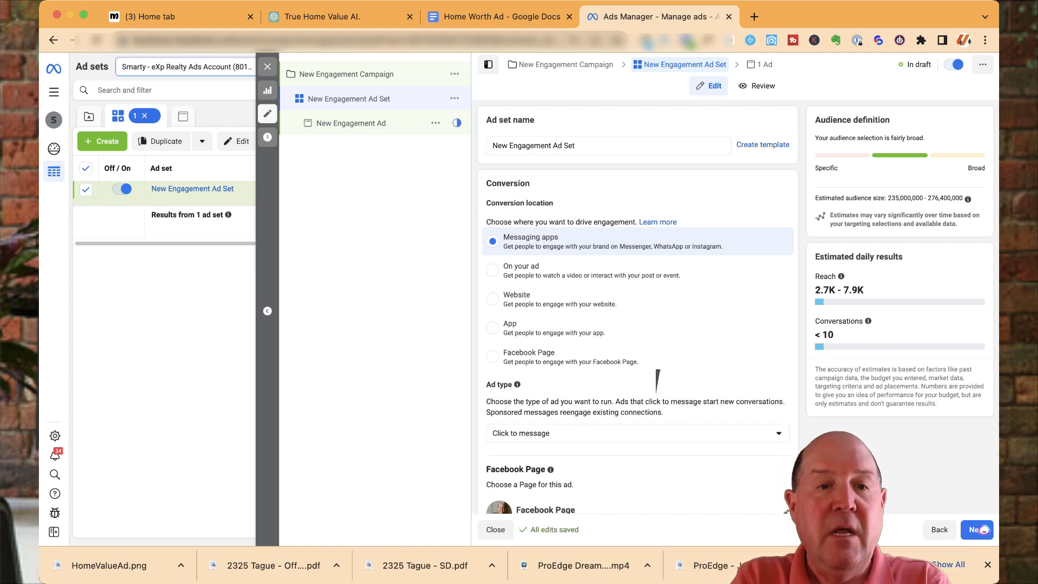
# Step: Rename the new engagement campaign as ProEdge Home Value
pyautogui.click(433, 74)
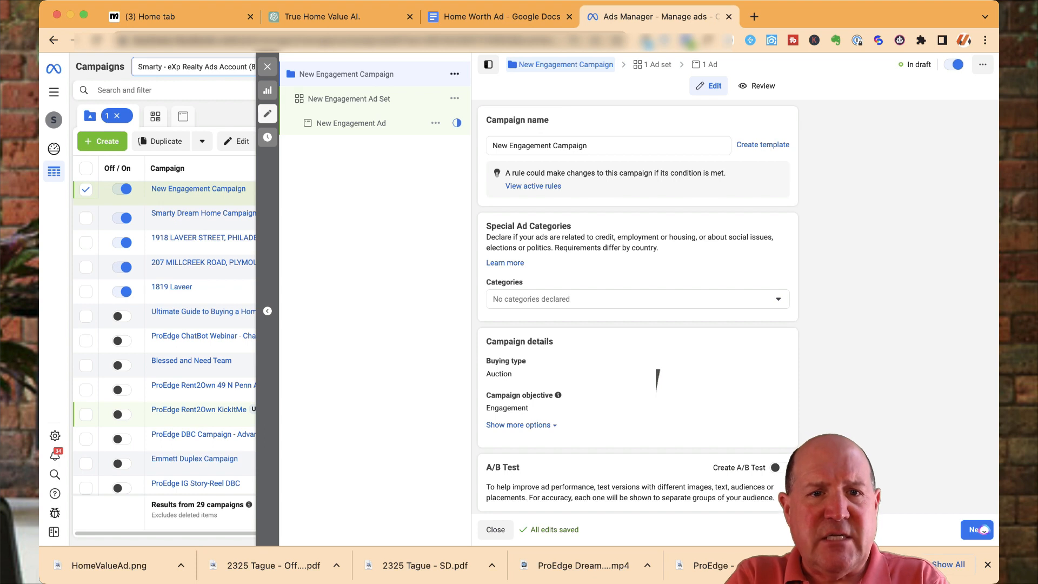
pyautogui.tripleClick(561, 145)
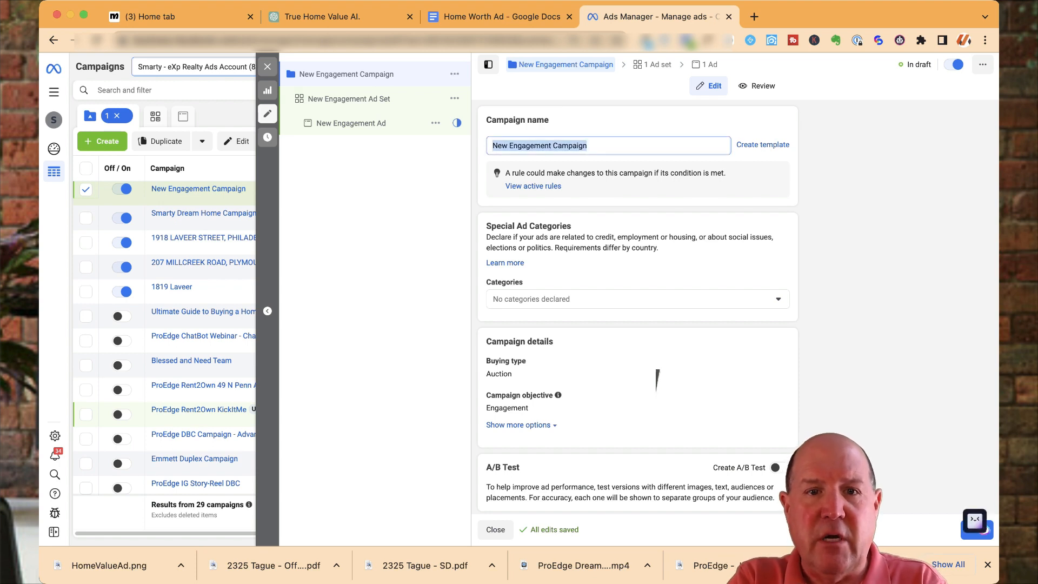
pyautogui.click(562, 146)
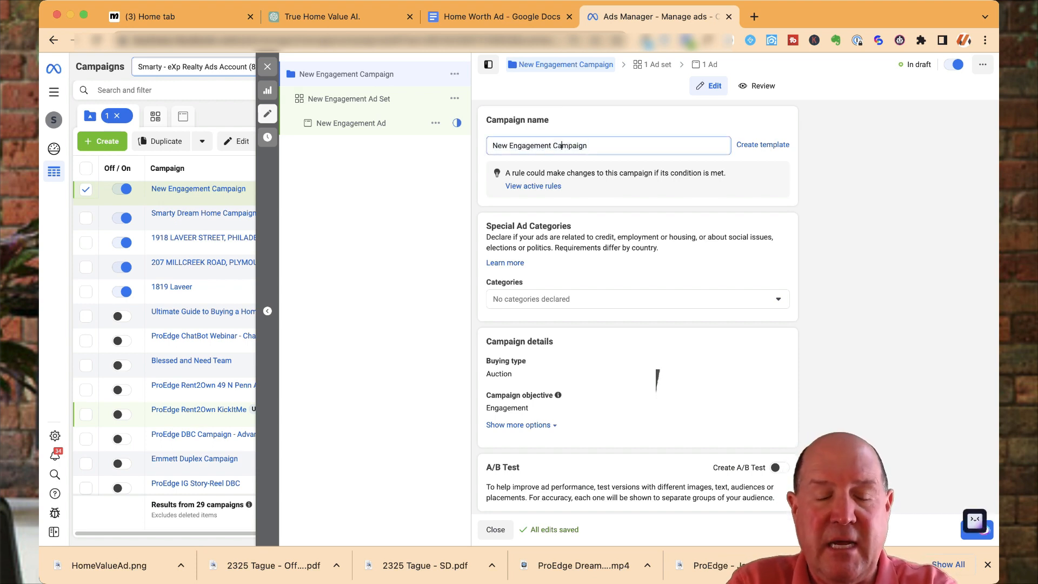
pyautogui.write('P')
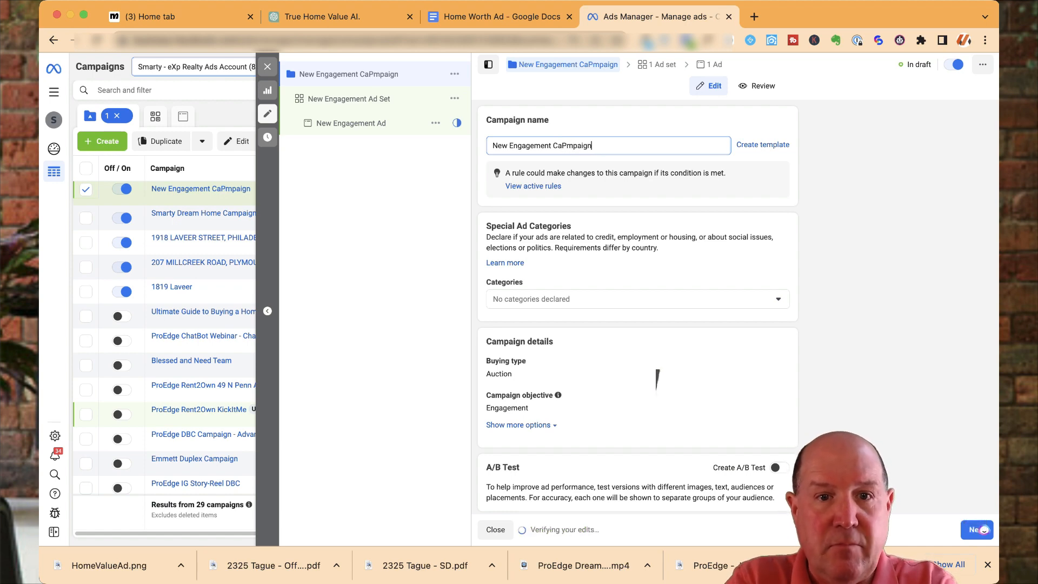
pyautogui.press('BackSpace')
pyautogui.press('BackSpace')
pyautogui.press('BackSpace')
pyautogui.press('BackSpace')
pyautogui.press('BackSpace')
pyautogui.press('BackSpace')
pyautogui.press('BackSpace')
pyautogui.press('BackSpace')
pyautogui.press('BackSpace')
pyautogui.press('BackSpace')
pyautogui.press('BackSpace')
pyautogui.press('BackSpace')
pyautogui.press('BackSpace')
pyautogui.press('BackSpace')
pyautogui.press('BackSpace')
pyautogui.press('BackSpace')
pyautogui.press('BackSpace')
pyautogui.press('BackSpace')
pyautogui.press('BackSpace')
pyautogui.press('BackSpace')
pyautogui.press('BackSpace')
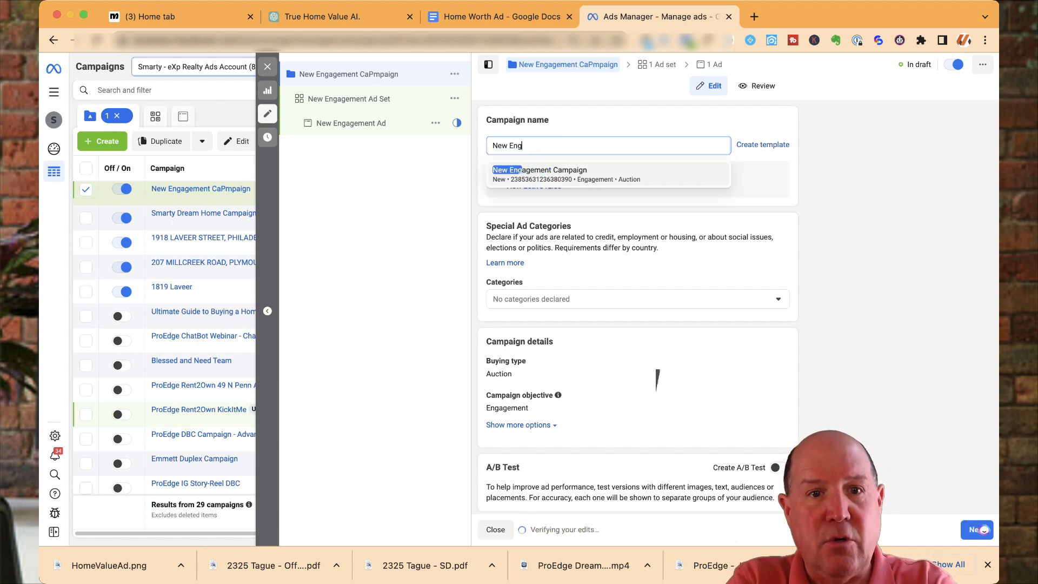
pyautogui.press('BackSpace')
pyautogui.write('ProEd')
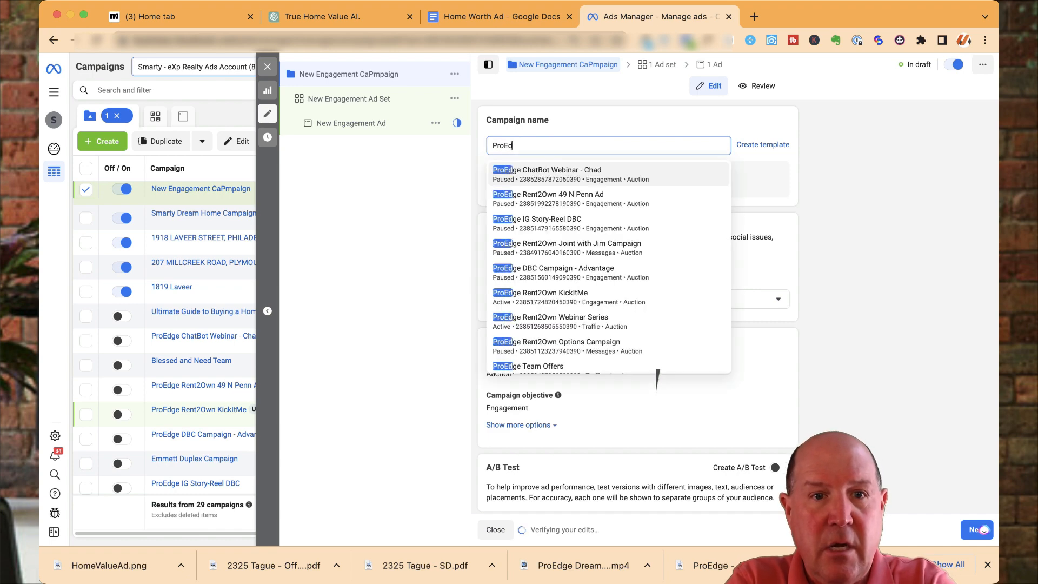
pyautogui.write('ge Ho')
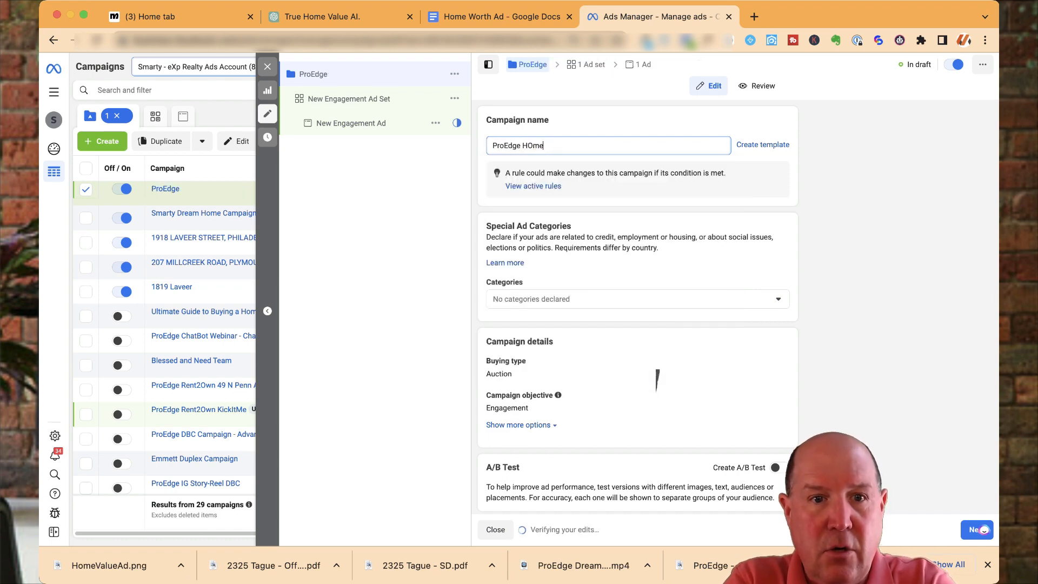
pyautogui.write('me V')
pyautogui.write('alue')
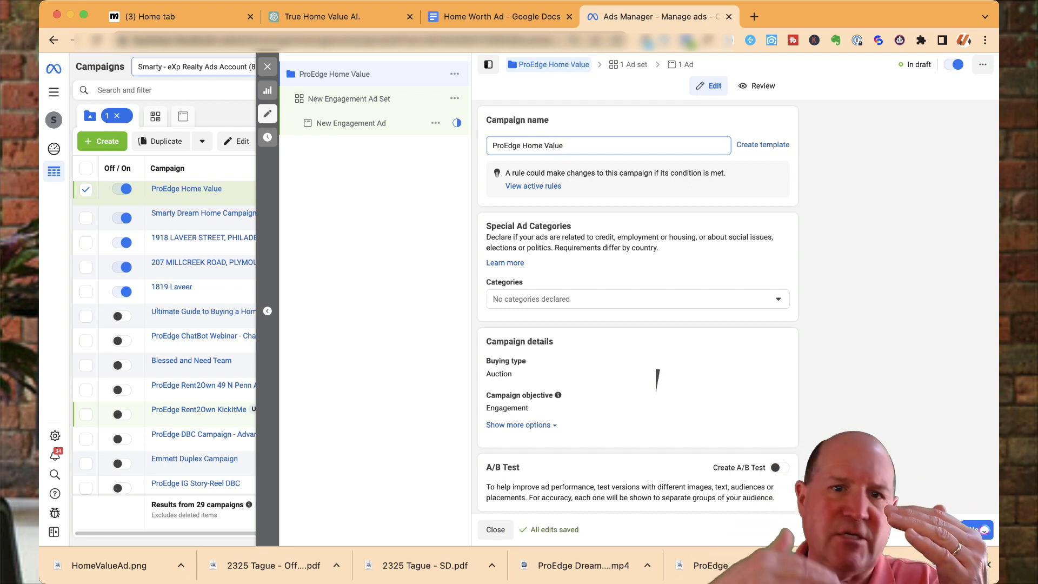
# Step: Declare Housing as the campaign's special ad category and check the Advantage campaign budget setting
pyautogui.scroll(-3, 657, 376)
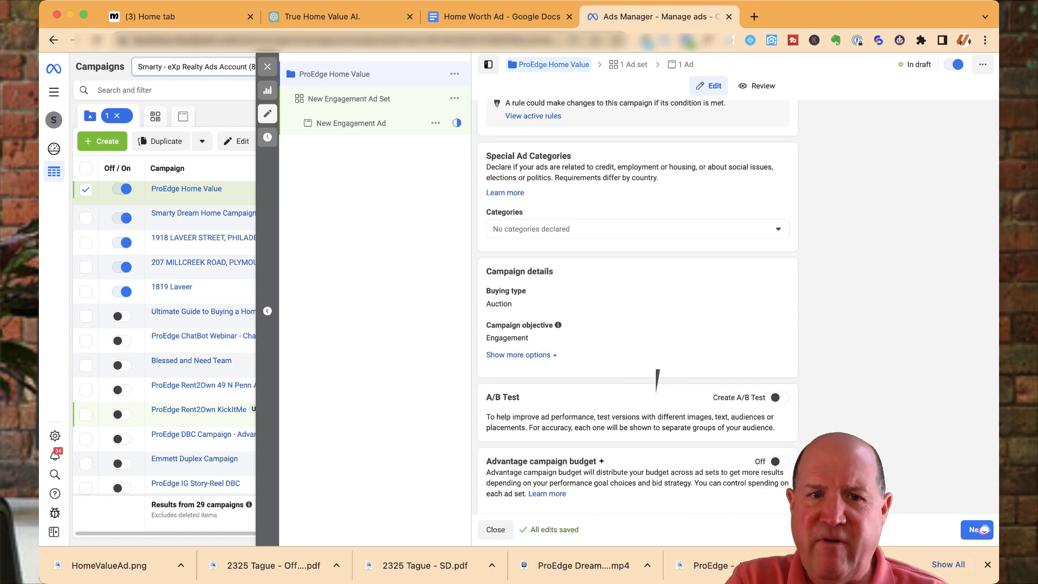
pyautogui.moveTo(487, 157); pyautogui.dragTo(567, 156)
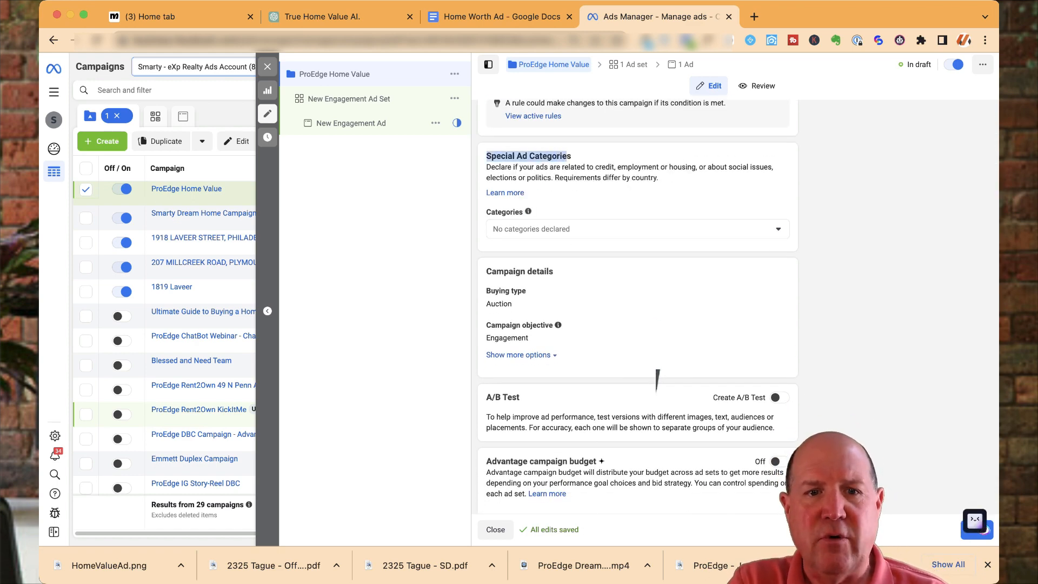
pyautogui.click(638, 229)
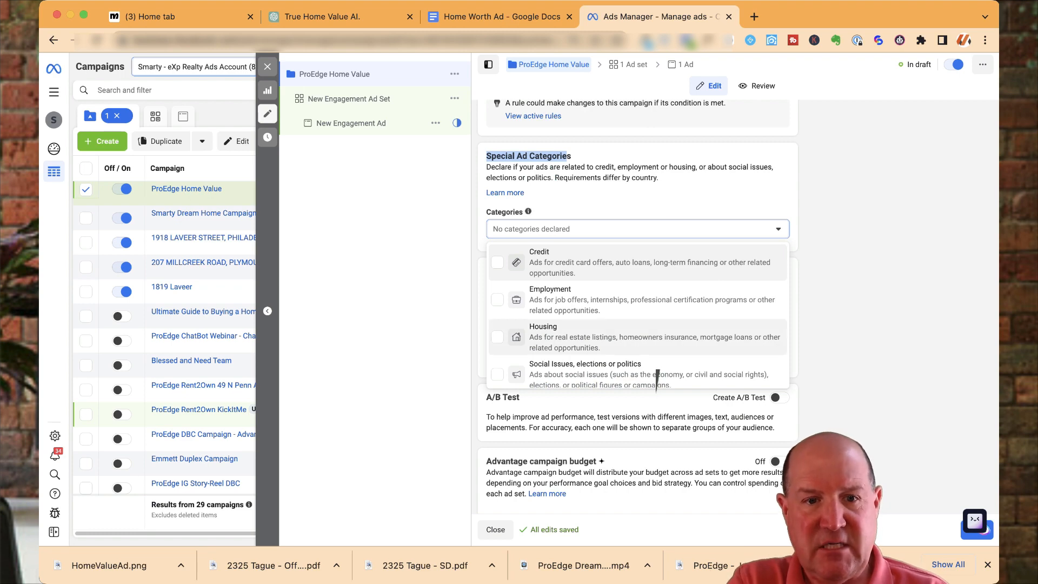
pyautogui.click(655, 337)
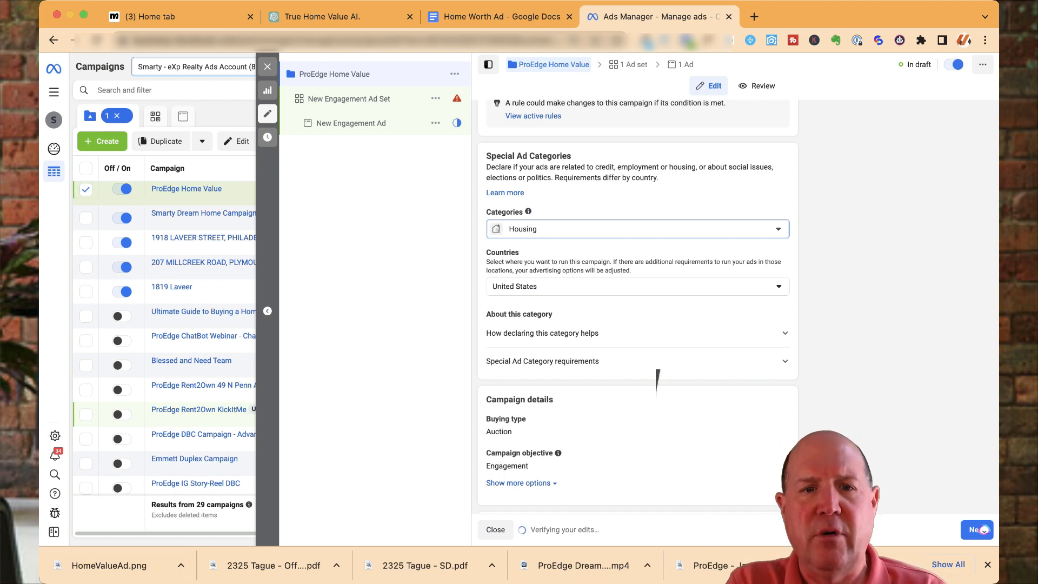
pyautogui.scroll(-5, 657, 381)
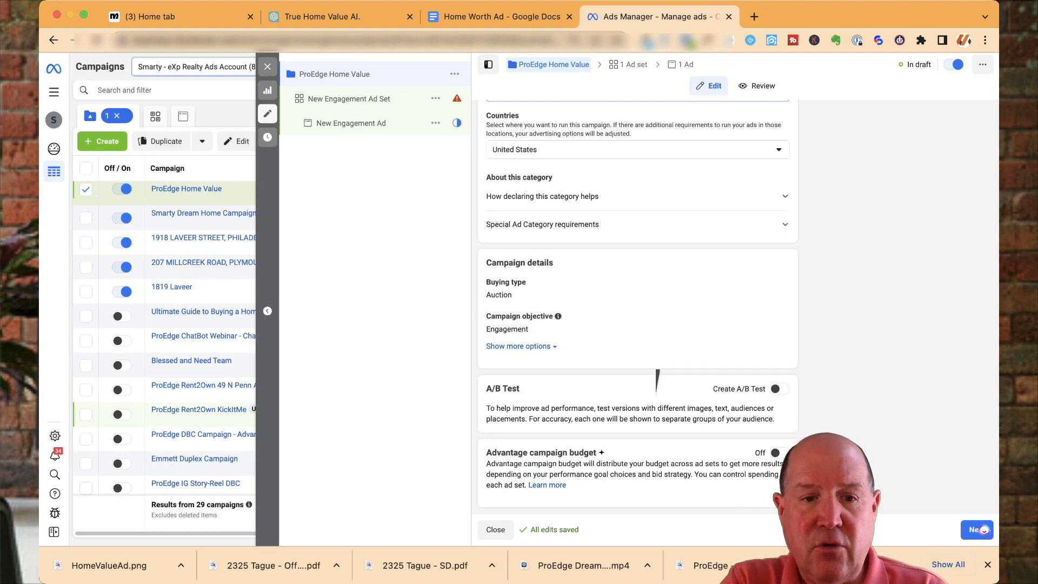
pyautogui.moveTo(486, 453); pyautogui.dragTo(596, 453)
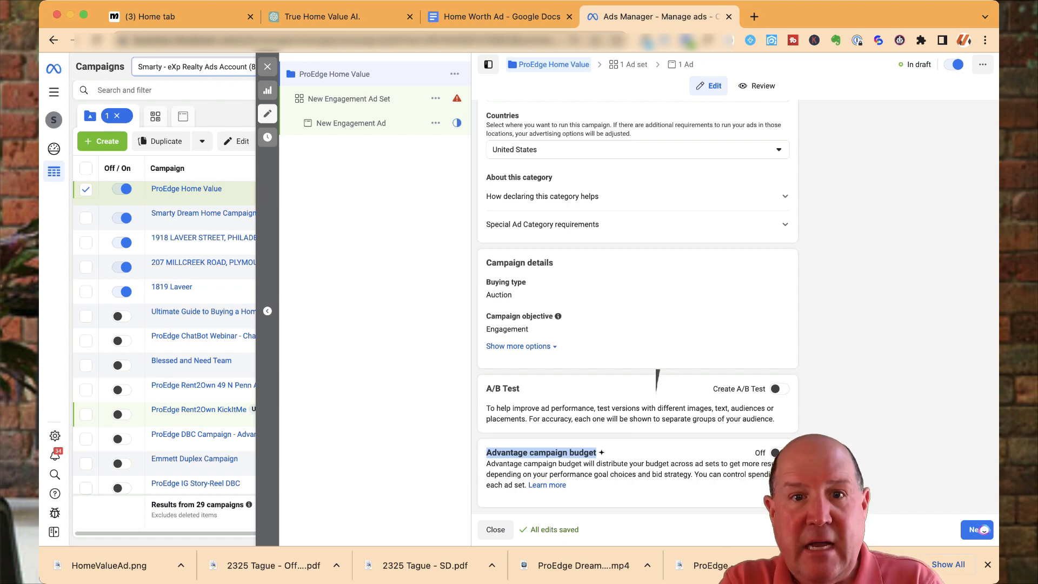
pyautogui.click(601, 179)
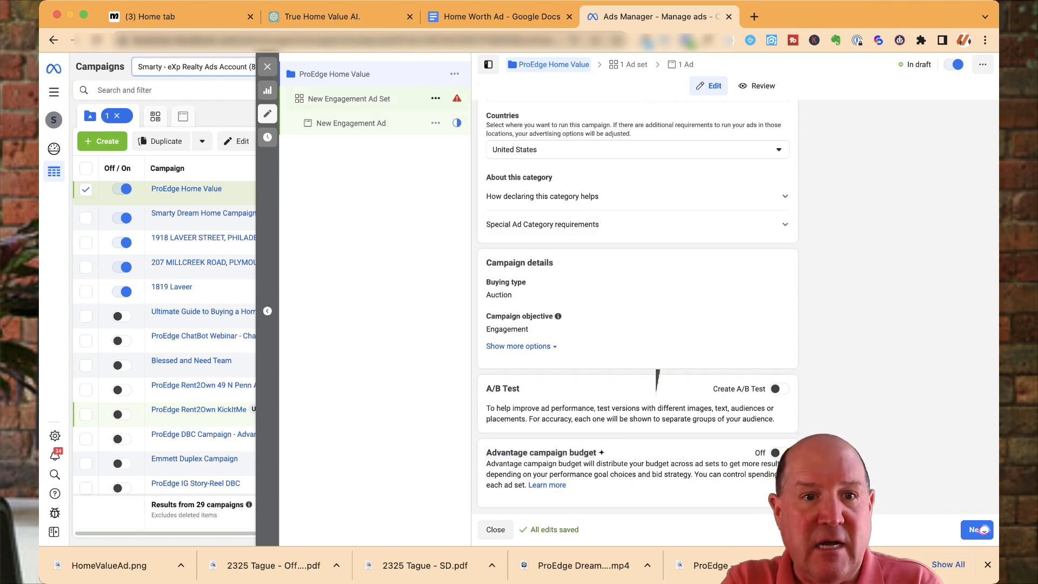
# Step: Open the campaign's ad set and rename it as Philly + 40
pyautogui.click(349, 99)
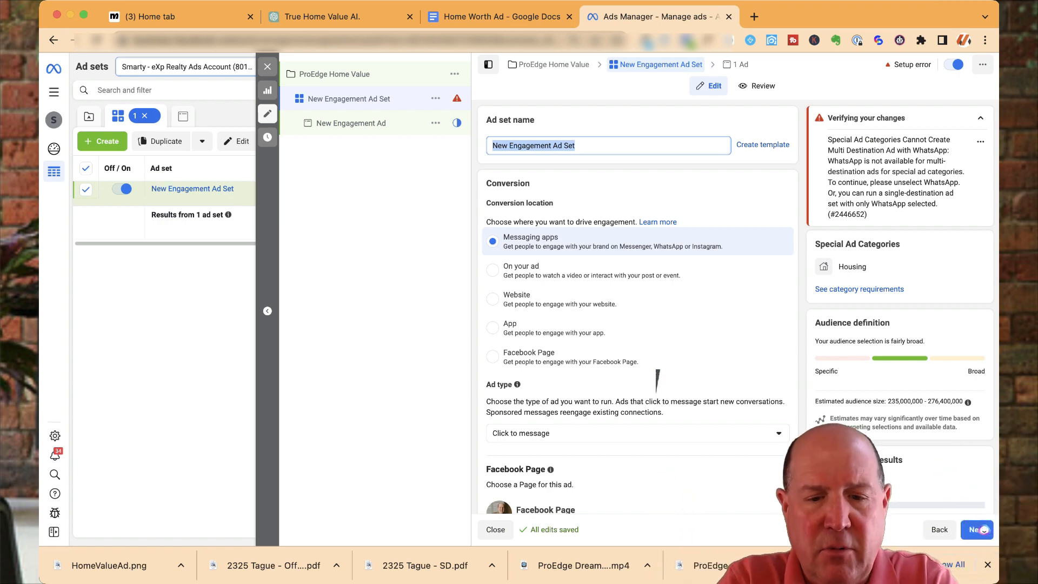
pyautogui.write('Philly')
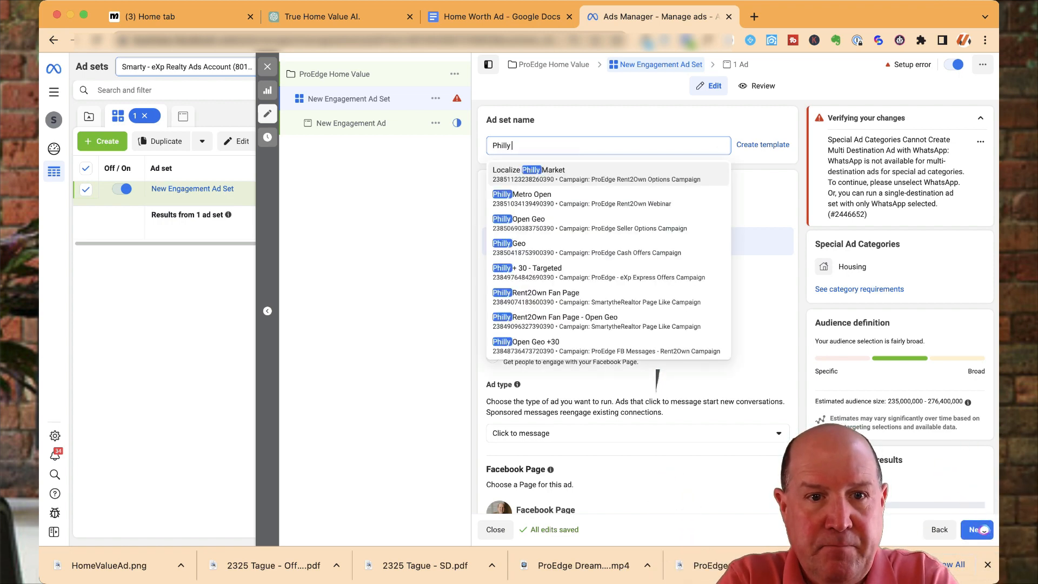
pyautogui.write(' +')
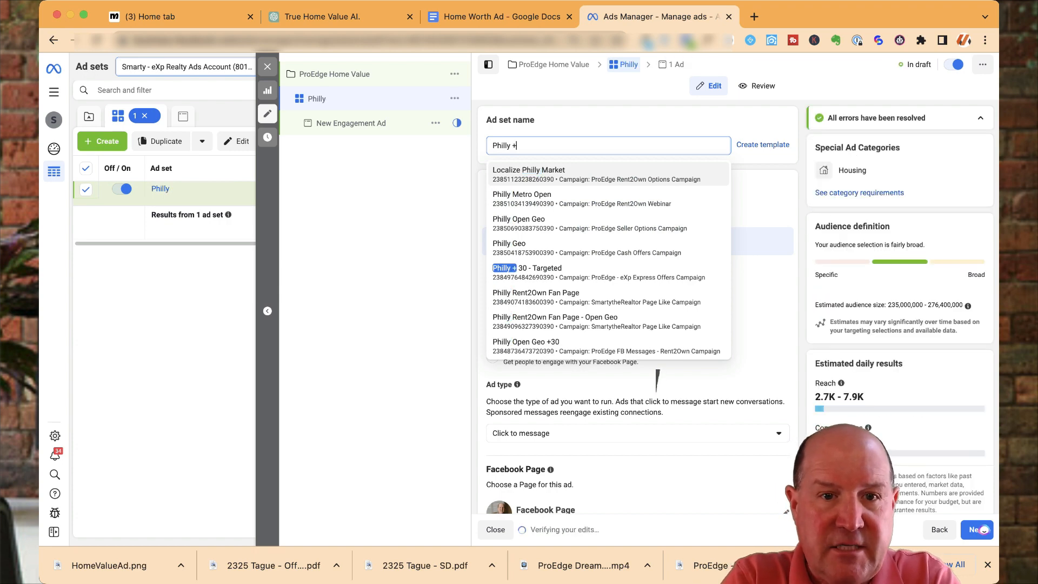
pyautogui.write(' 30')
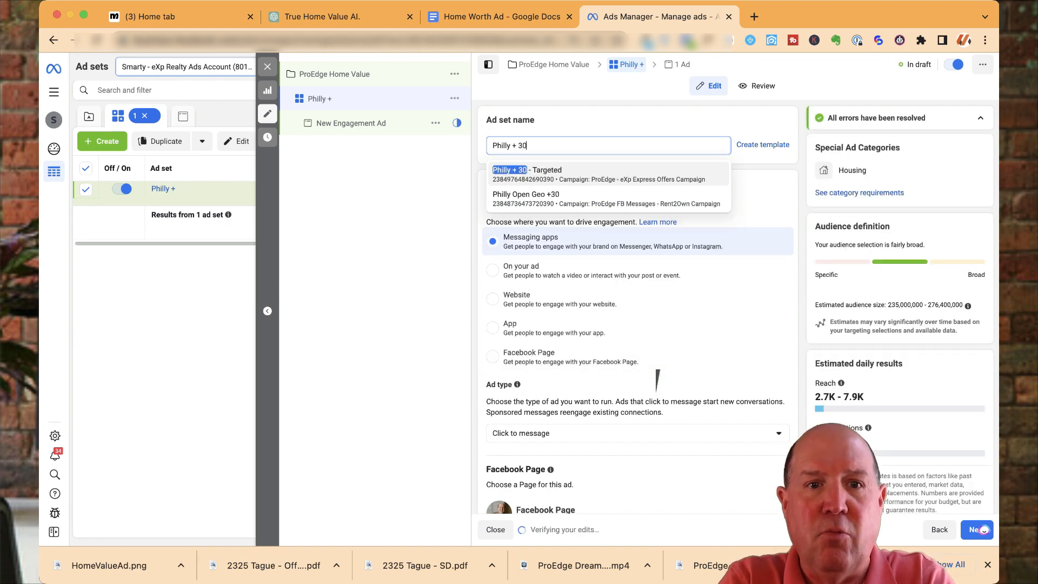
pyautogui.press('BackSpace')
pyautogui.press('BackSpace')
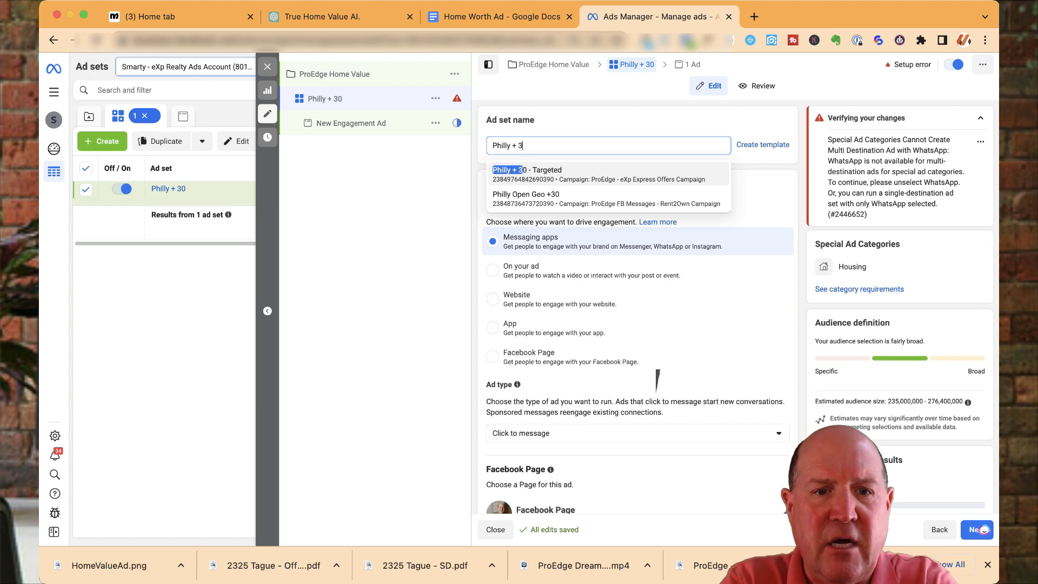
pyautogui.write('40')
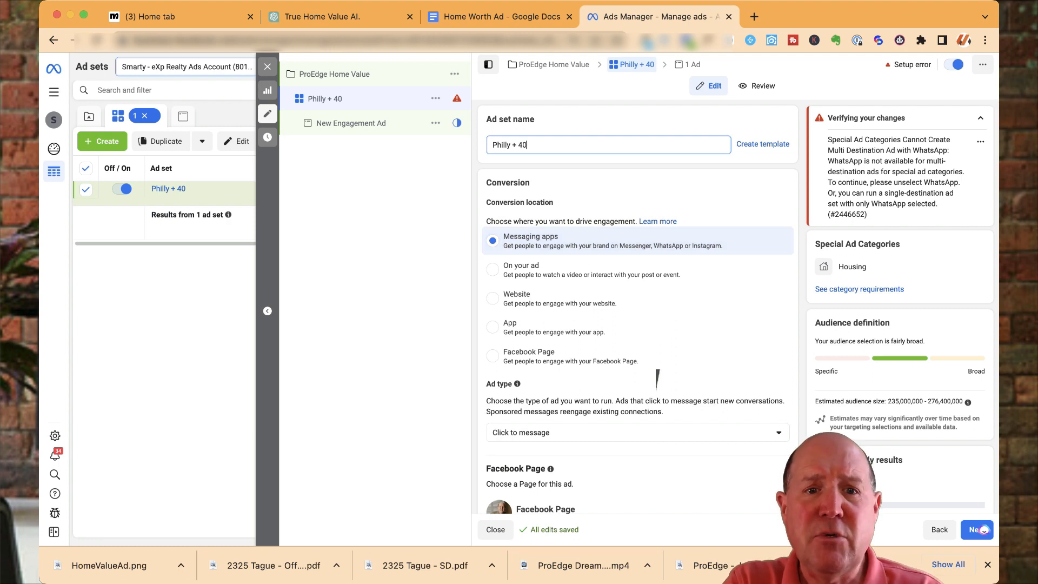
pyautogui.click(658, 371)
# Step: Exclude Instagram and WhatsApp from the ad set's messaging apps, keeping only Messenger as the conversation destination
pyautogui.moveTo(487, 183); pyautogui.dragTo(530, 183)
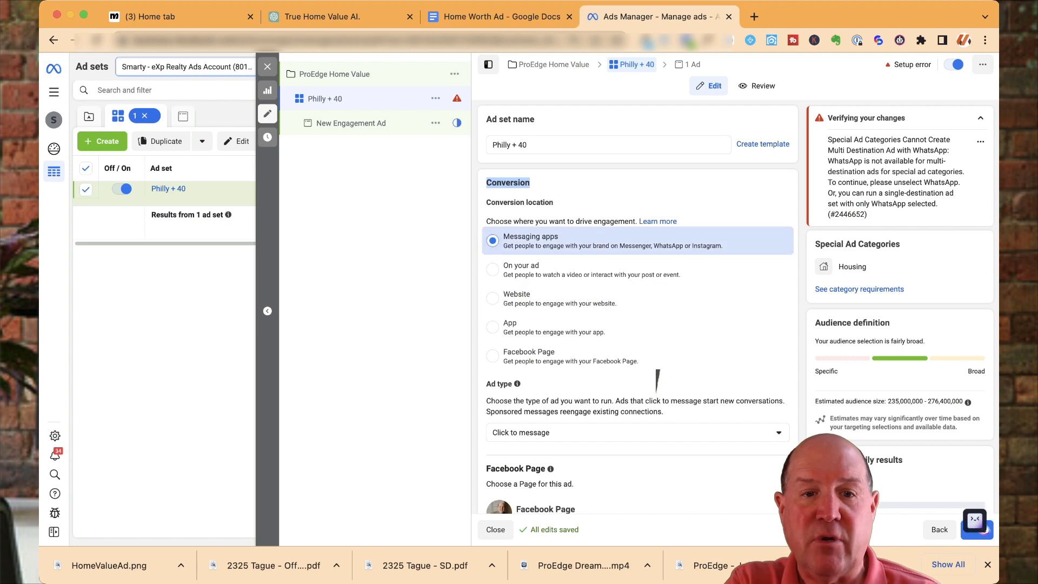
pyautogui.scroll(-5, 657, 379)
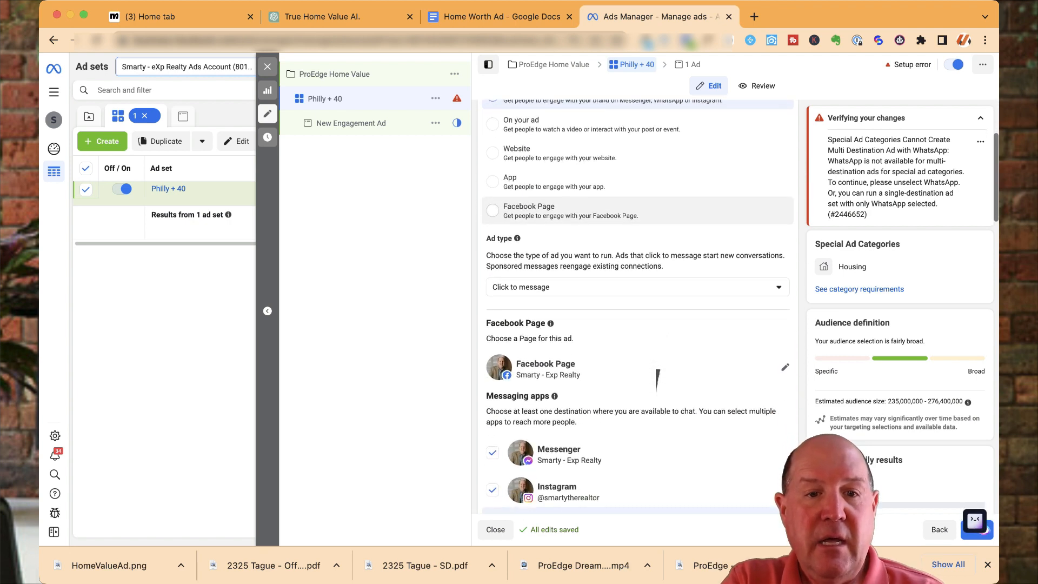
pyautogui.scroll(-5, 658, 378)
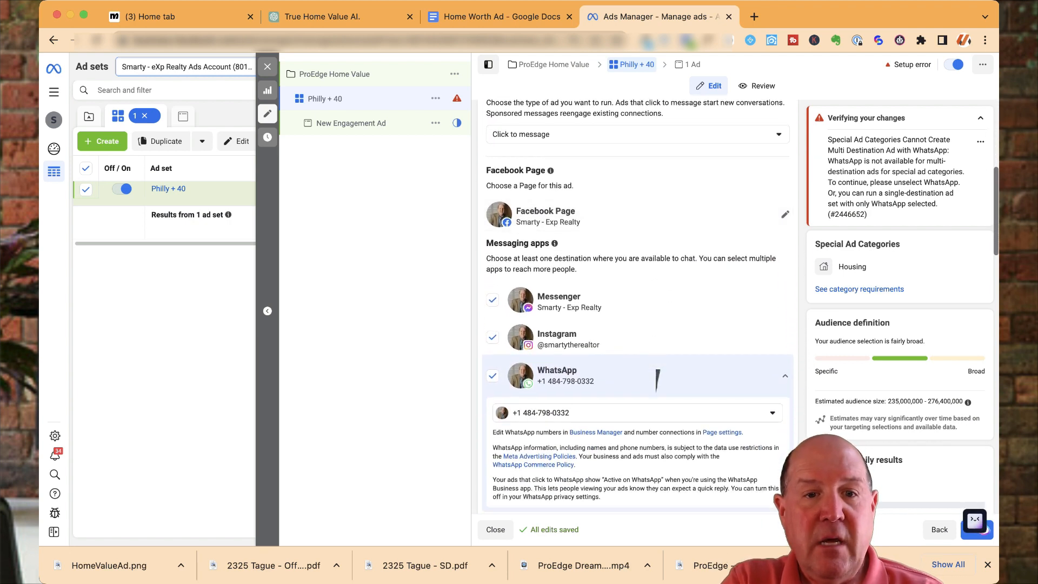
pyautogui.scroll(-4, 657, 379)
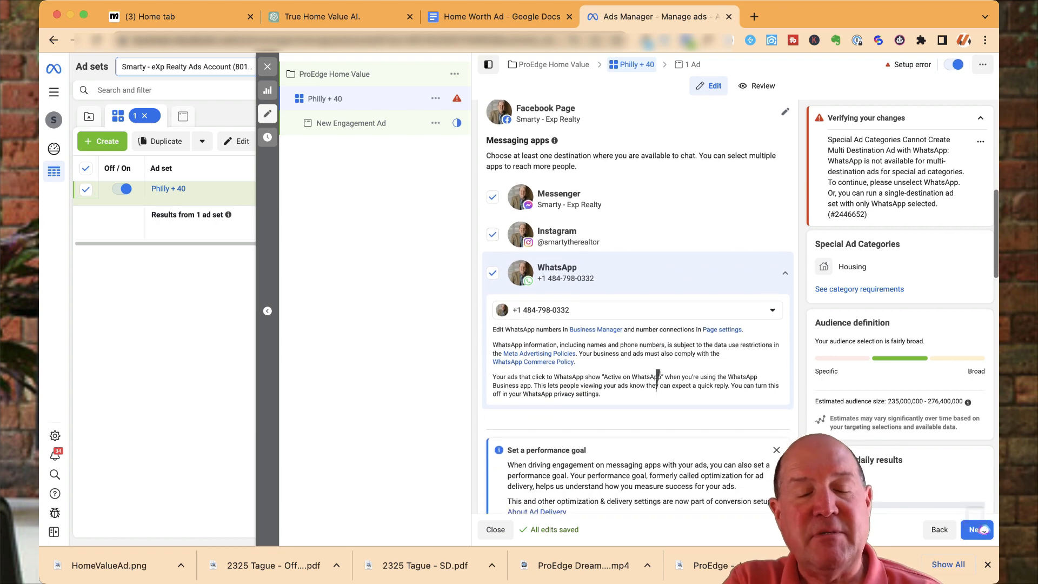
pyautogui.scroll(-1, 657, 378)
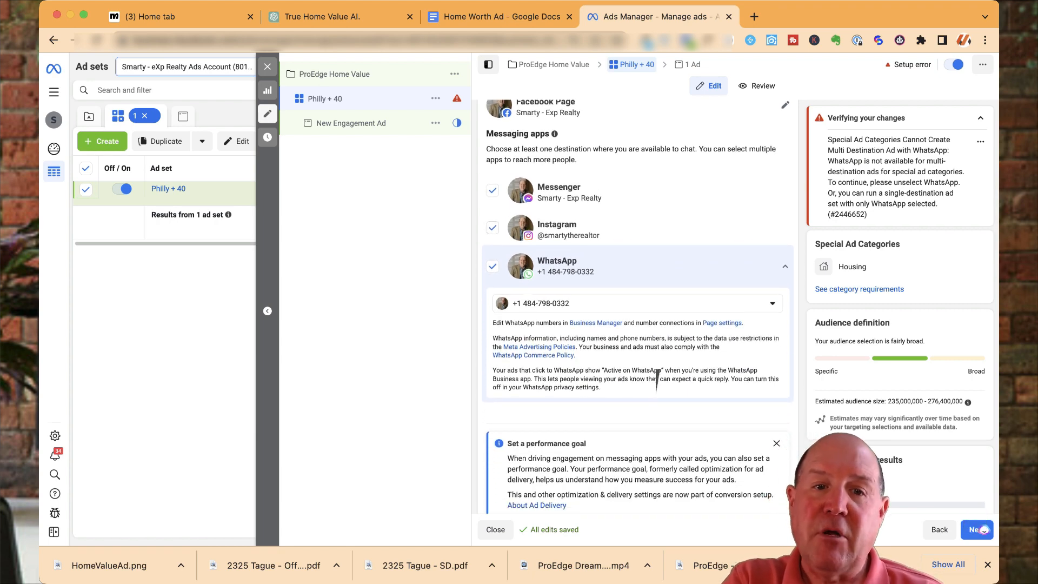
pyautogui.click(492, 228)
pyautogui.click(493, 266)
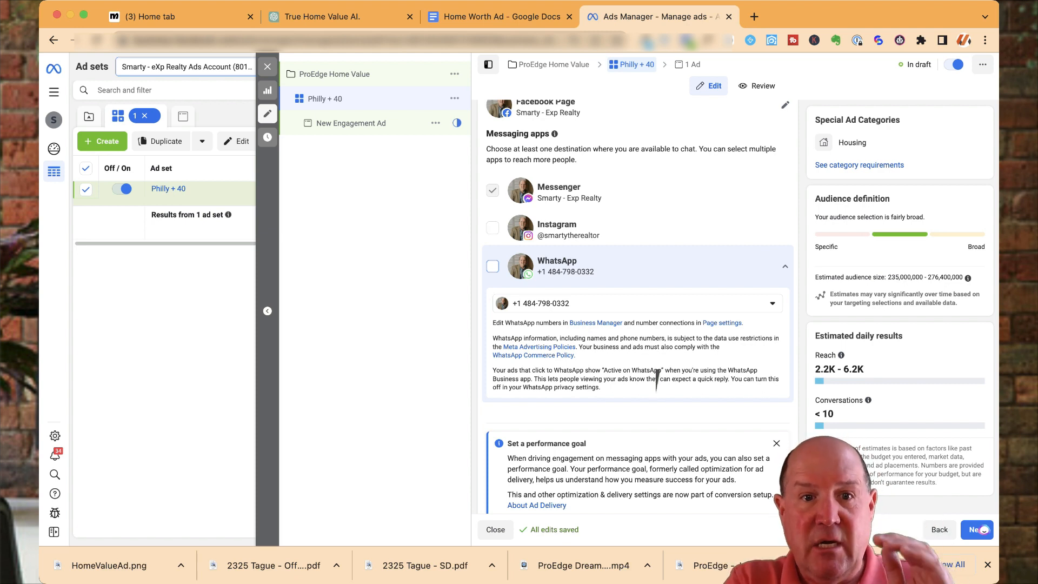
# Step: Examine the ad set's messaging apps, performance goal, bid control, daily budget and schedule settings
pyautogui.scroll(-5, 657, 378)
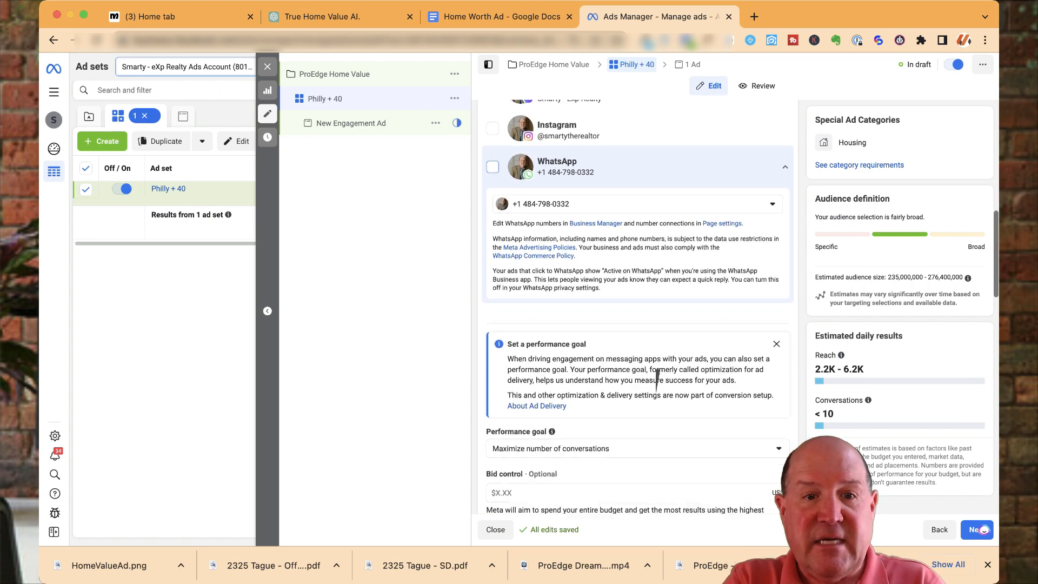
pyautogui.scroll(-3, 657, 377)
pyautogui.scroll(10, 657, 377)
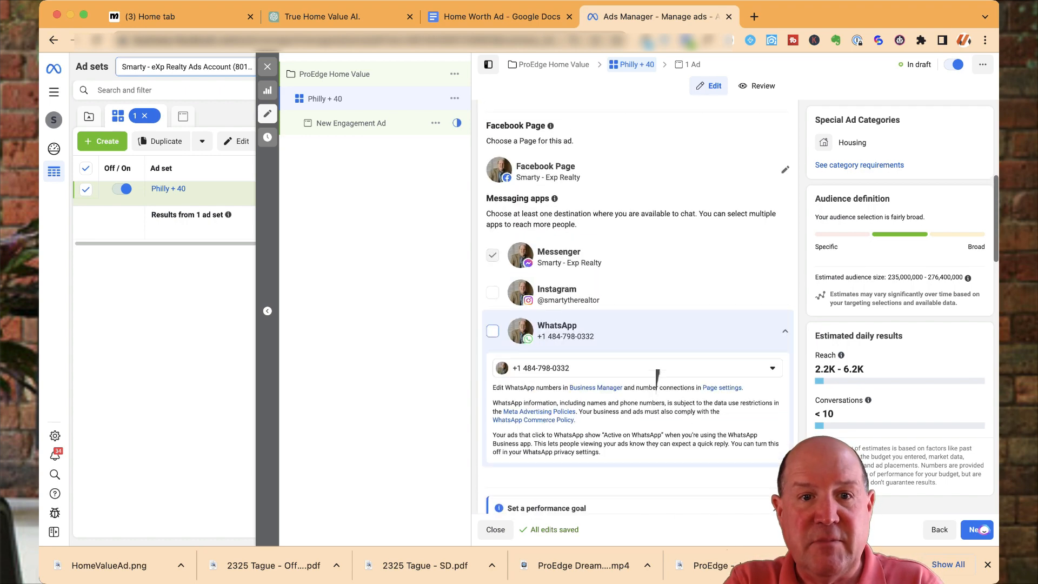
pyautogui.scroll(1, 658, 377)
pyautogui.scroll(-2, 657, 377)
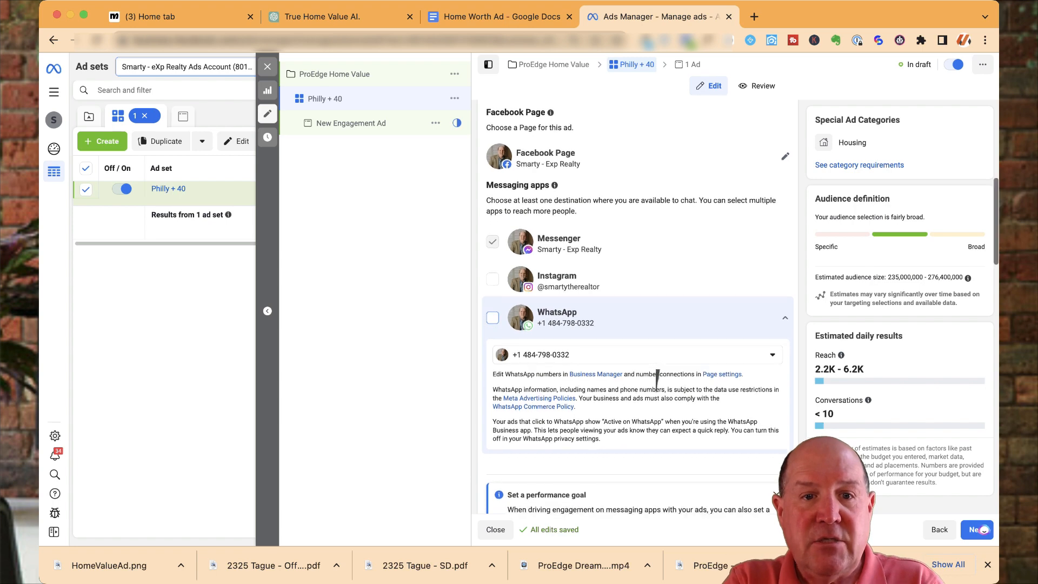
pyautogui.scroll(-10, 658, 377)
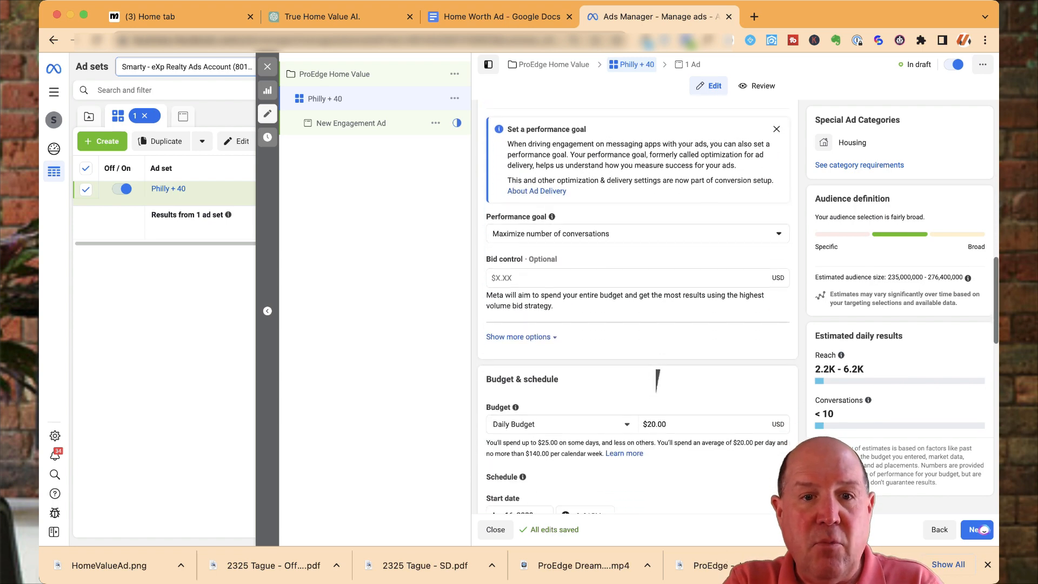
pyautogui.scroll(-4, 658, 377)
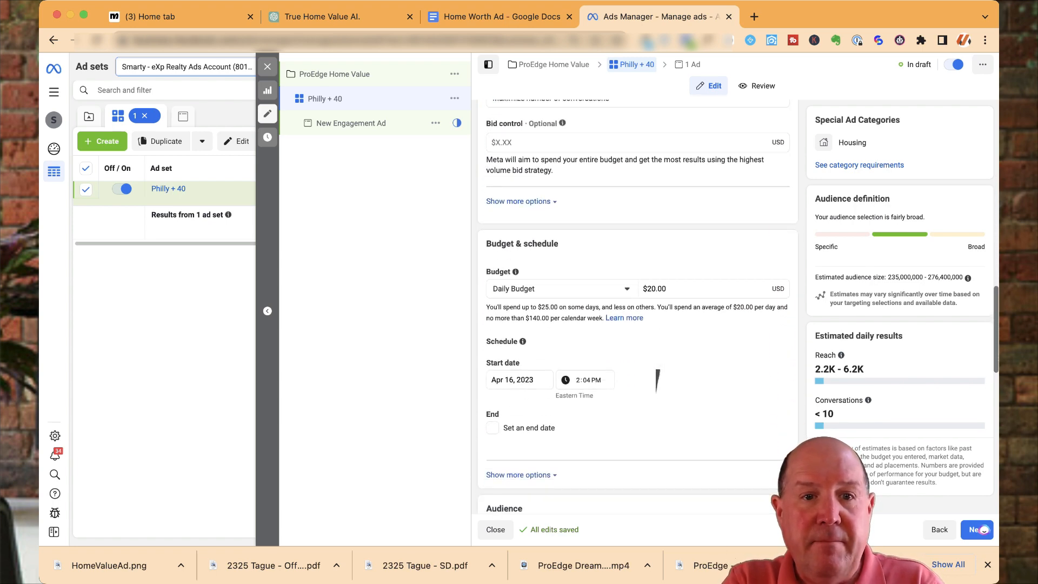
# Step: Keep Daily Budget as the ad set's budget type and try enabling an end date for the schedule
pyautogui.scroll(-3, 657, 377)
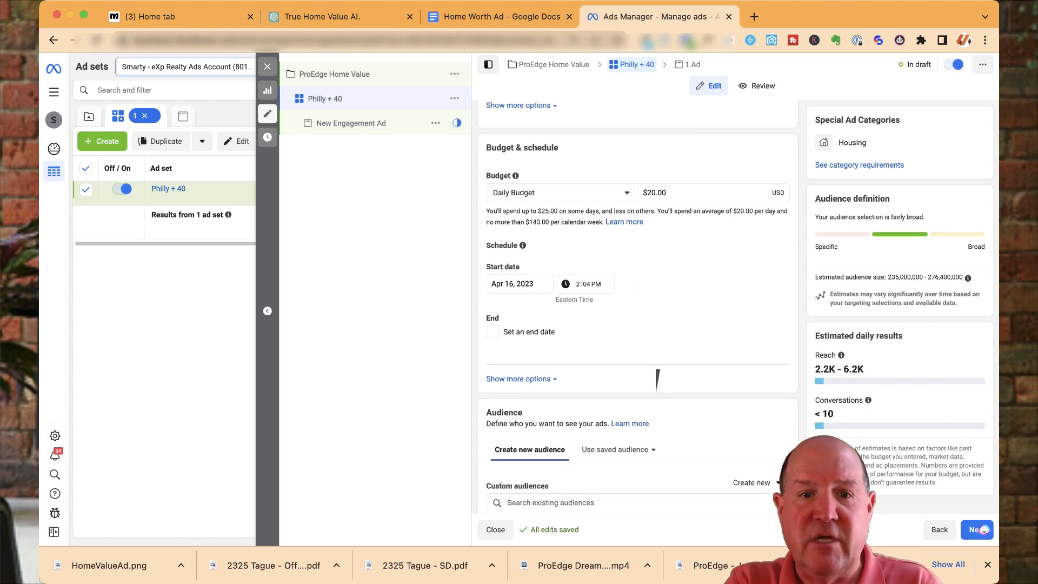
pyautogui.click(562, 193)
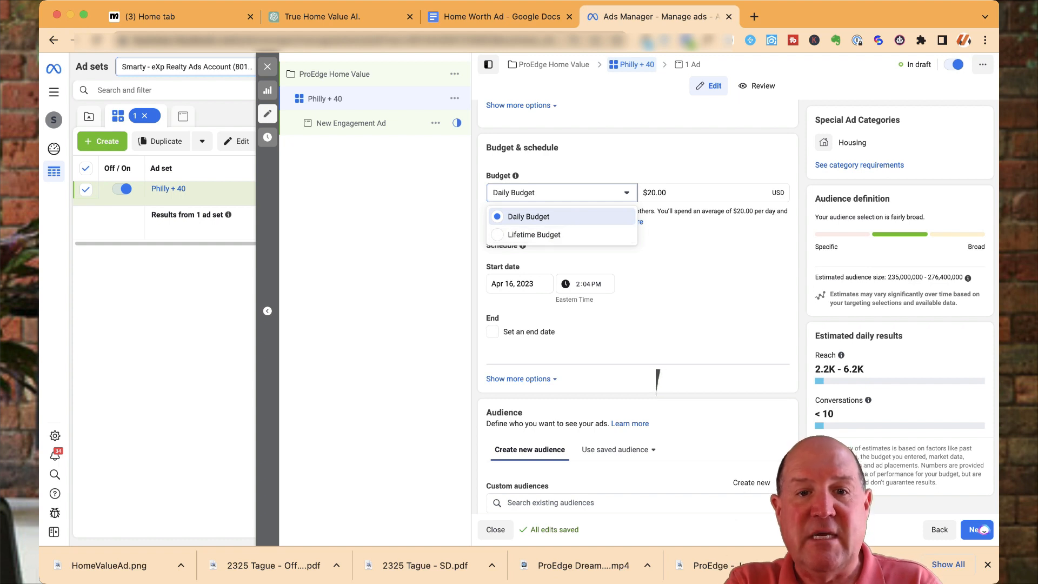
pyautogui.click(561, 217)
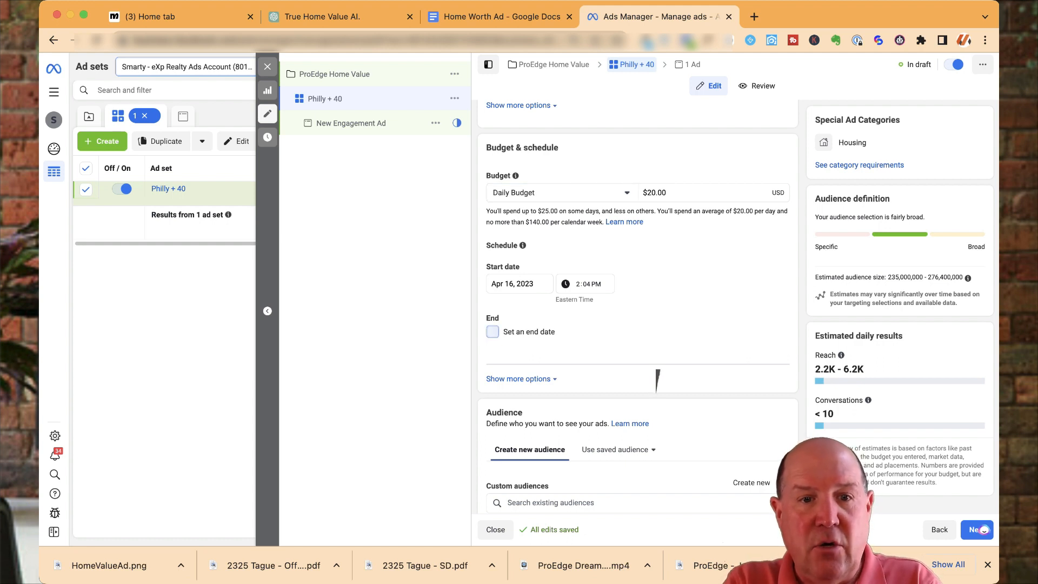
pyautogui.click(492, 332)
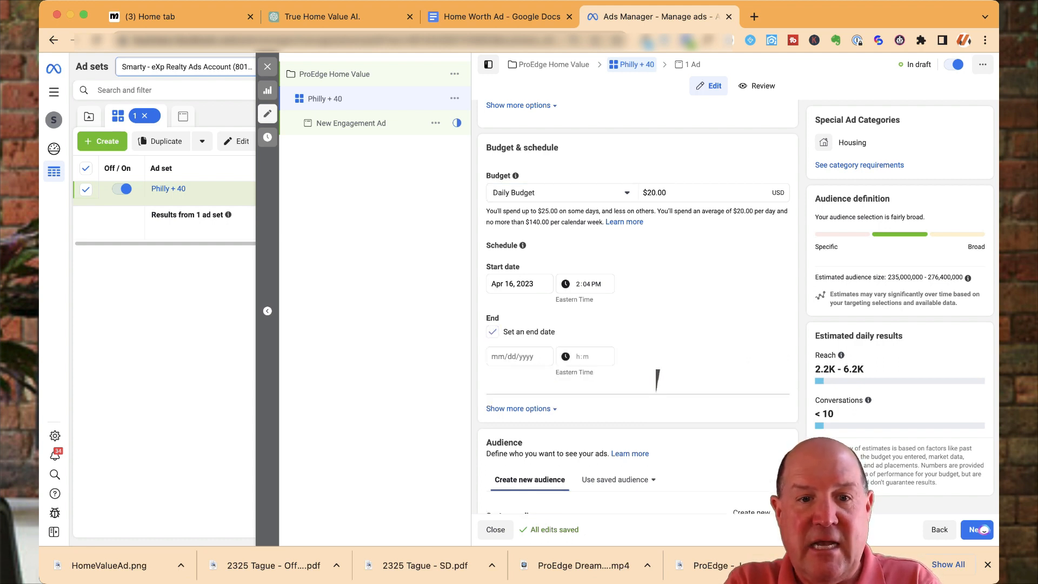
# Step: Set the ad set's schedule to start on Apr 17, 2023 at 12:00 AM
pyautogui.click(510, 284)
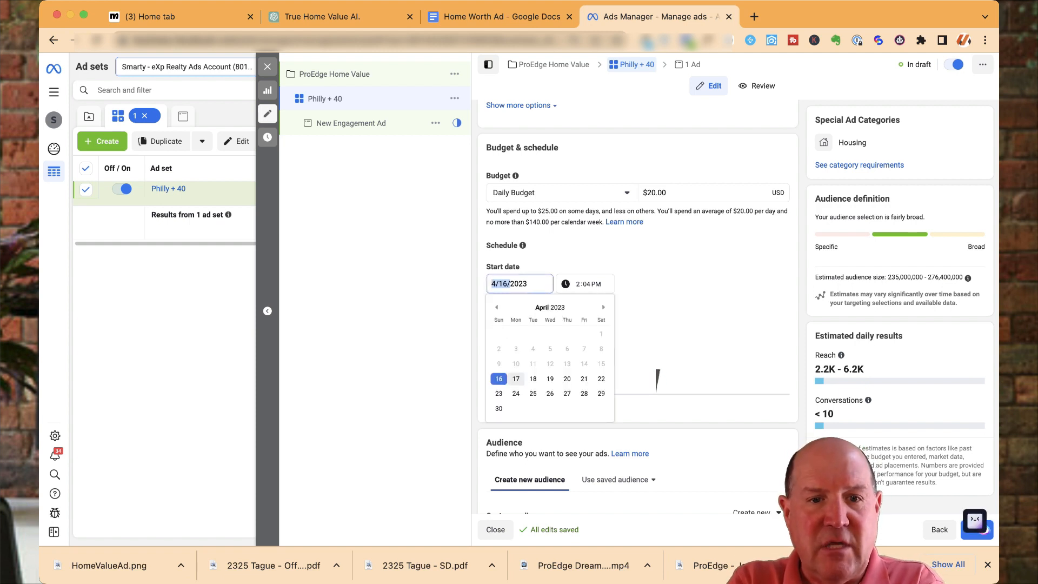
pyautogui.click(516, 380)
pyautogui.click(578, 284)
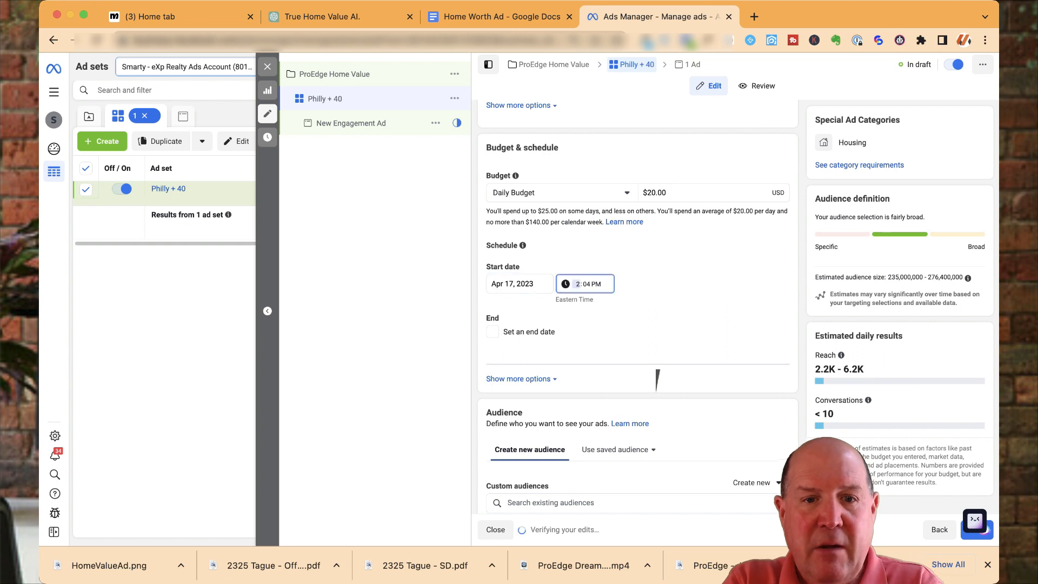
pyautogui.write('12')
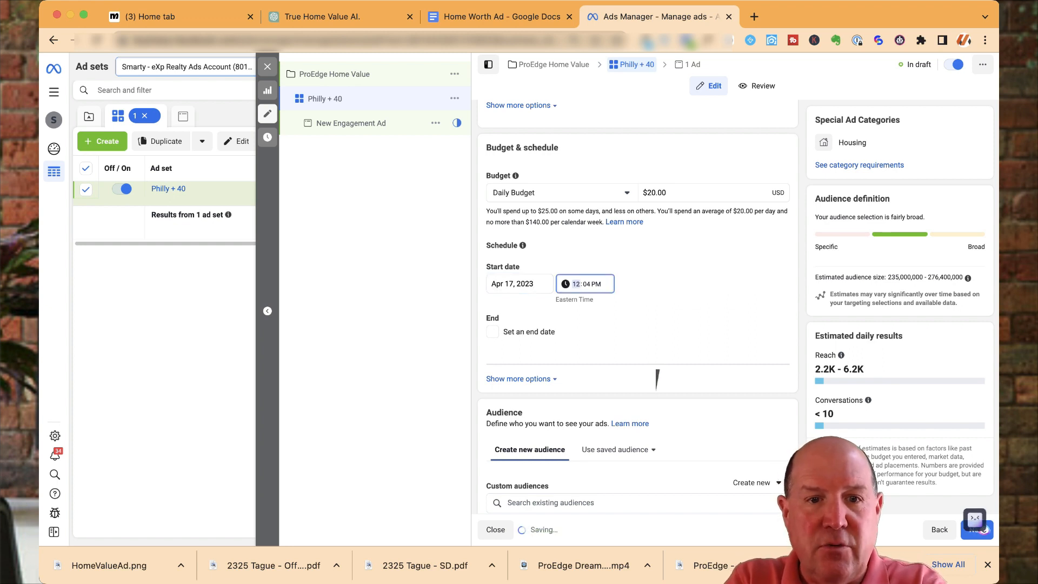
pyautogui.press('Tab')
pyautogui.write('40')
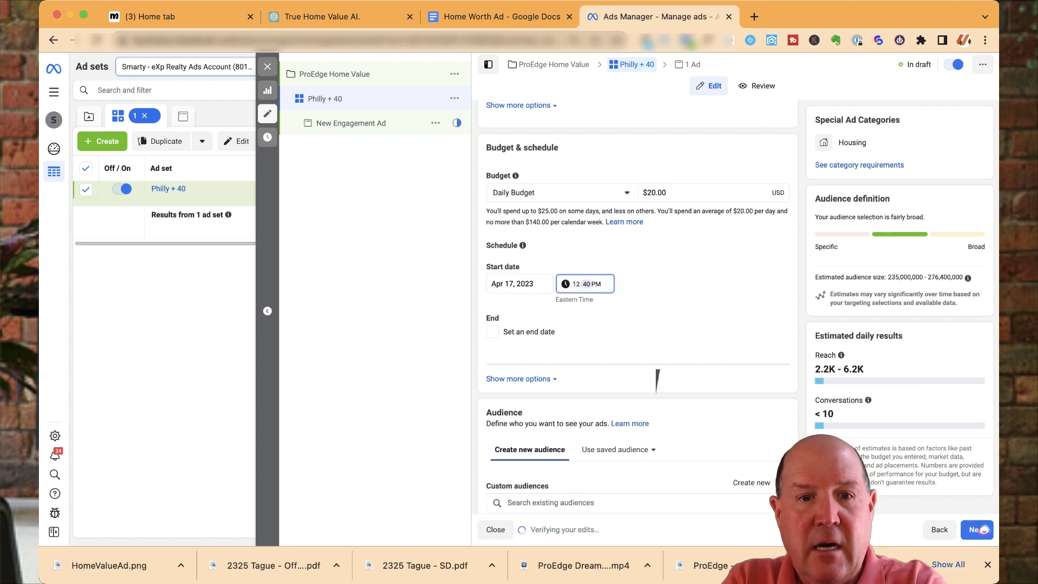
pyautogui.press('Tab')
pyautogui.press('a')
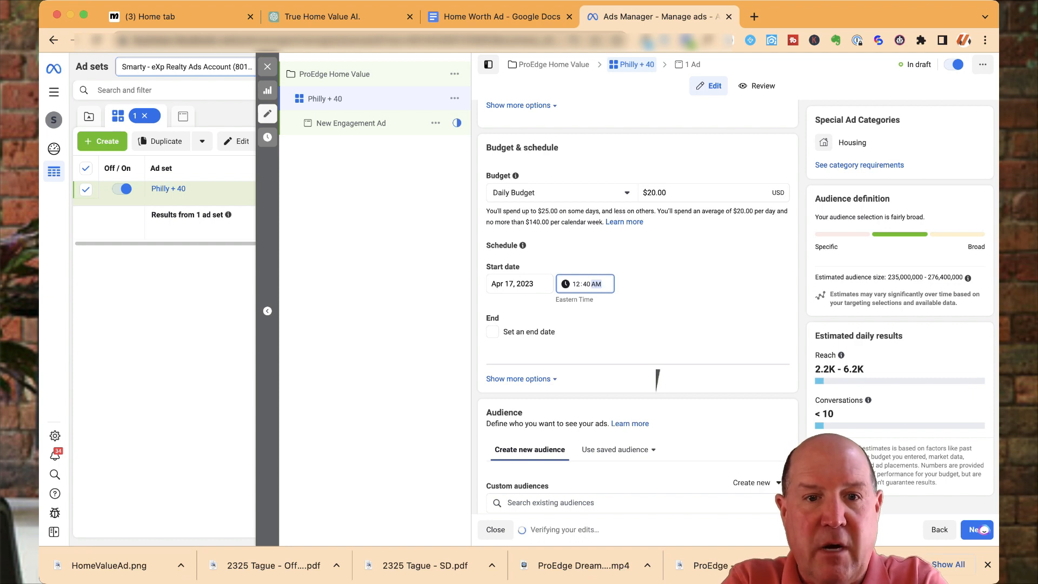
pyautogui.press('Tab')
pyautogui.hotkey('shift', 'Tab')
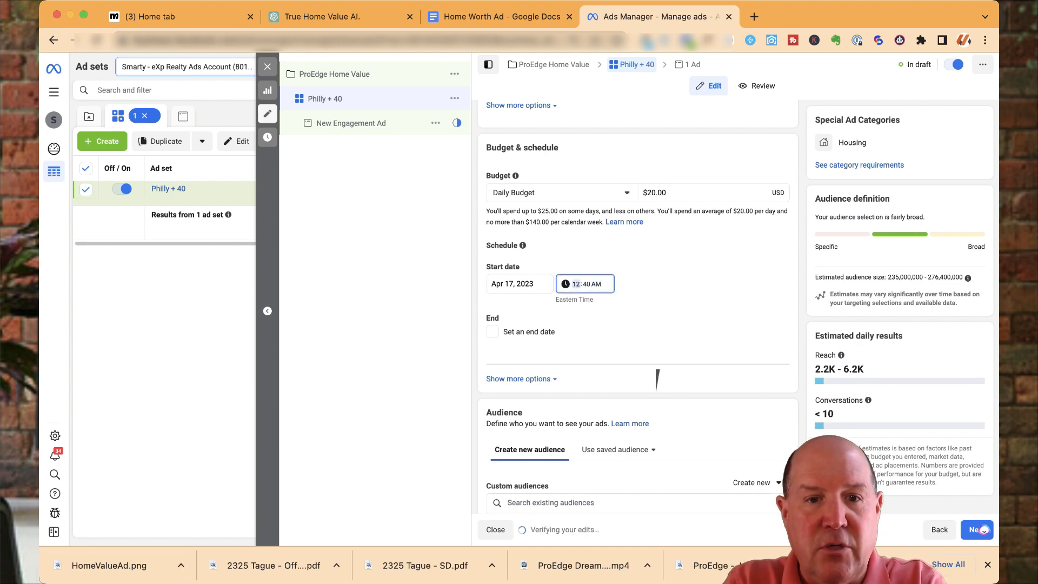
pyautogui.press('Tab')
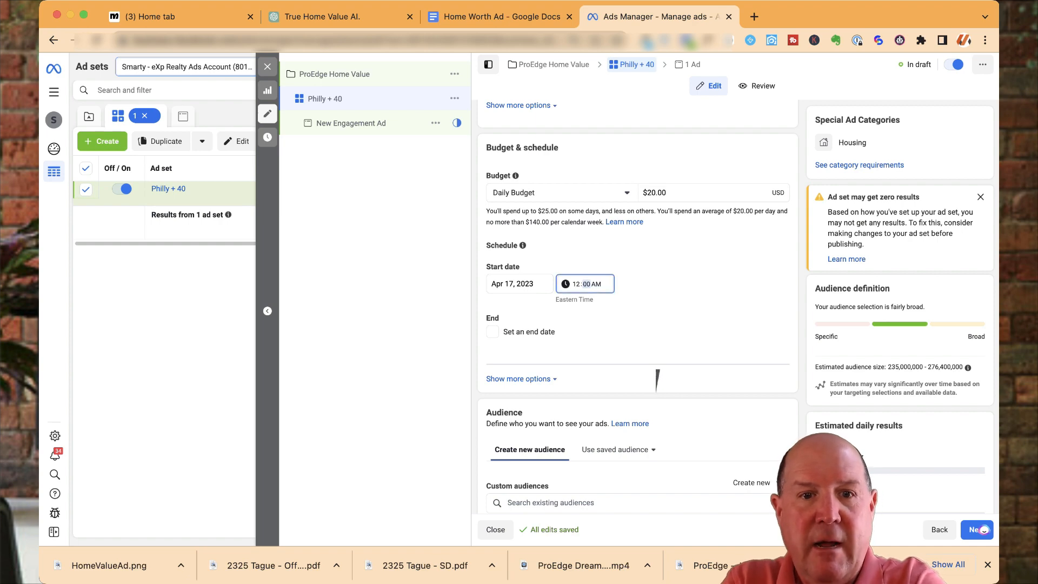
pyautogui.press('Tab')
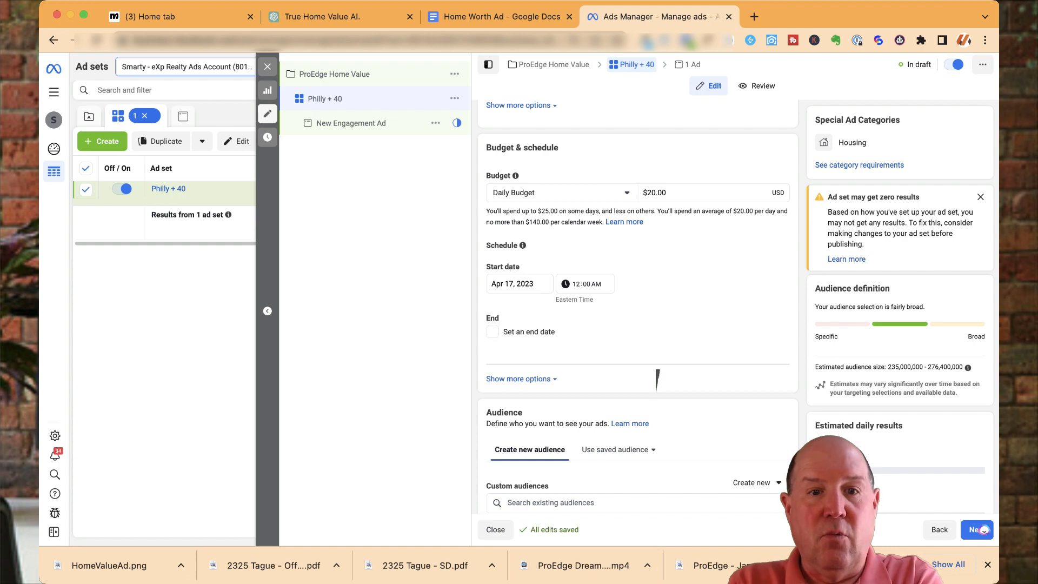
pyautogui.click(492, 332)
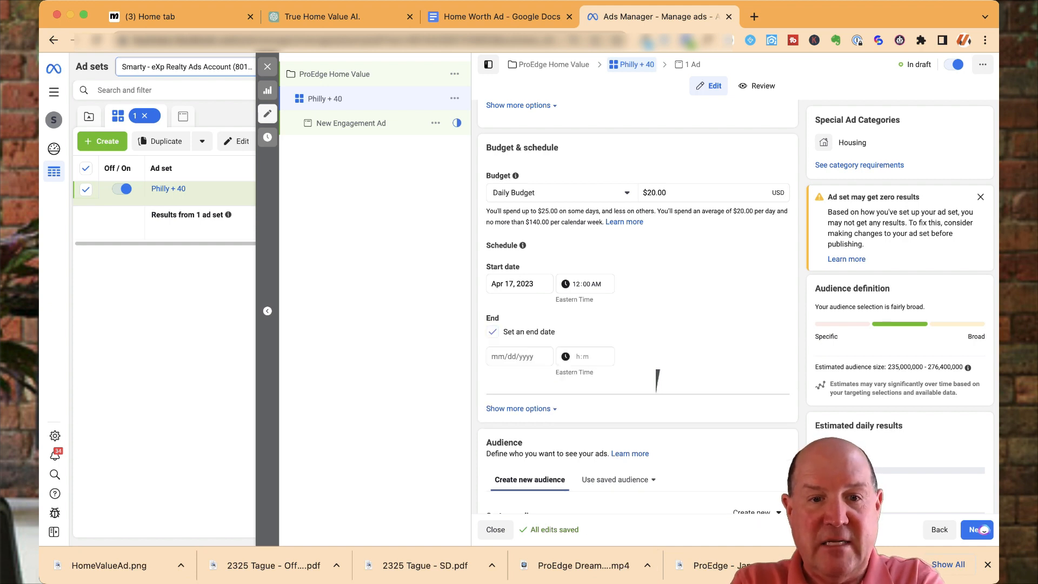
pyautogui.click(519, 356)
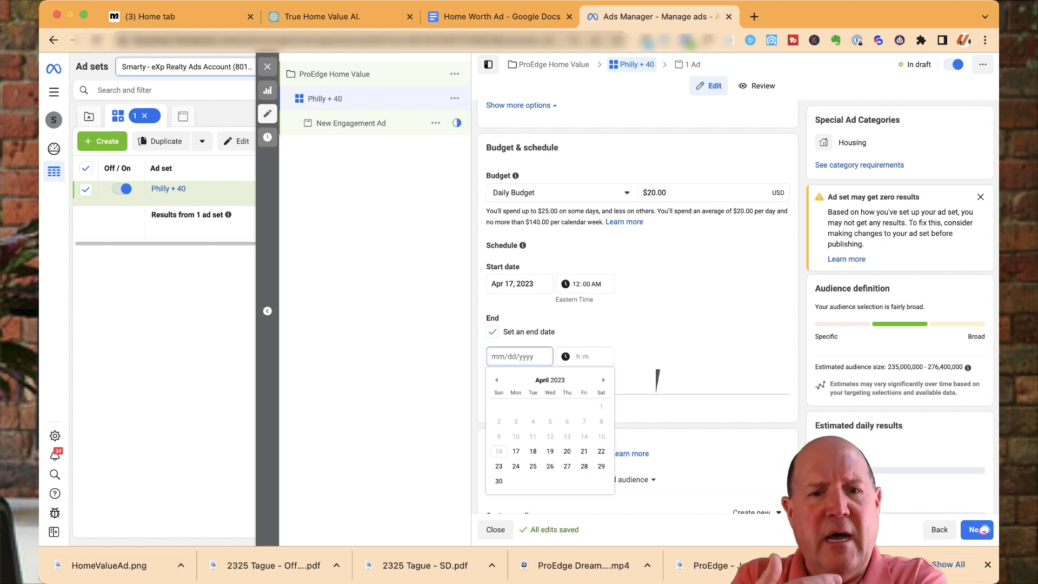
pyautogui.press('Escape')
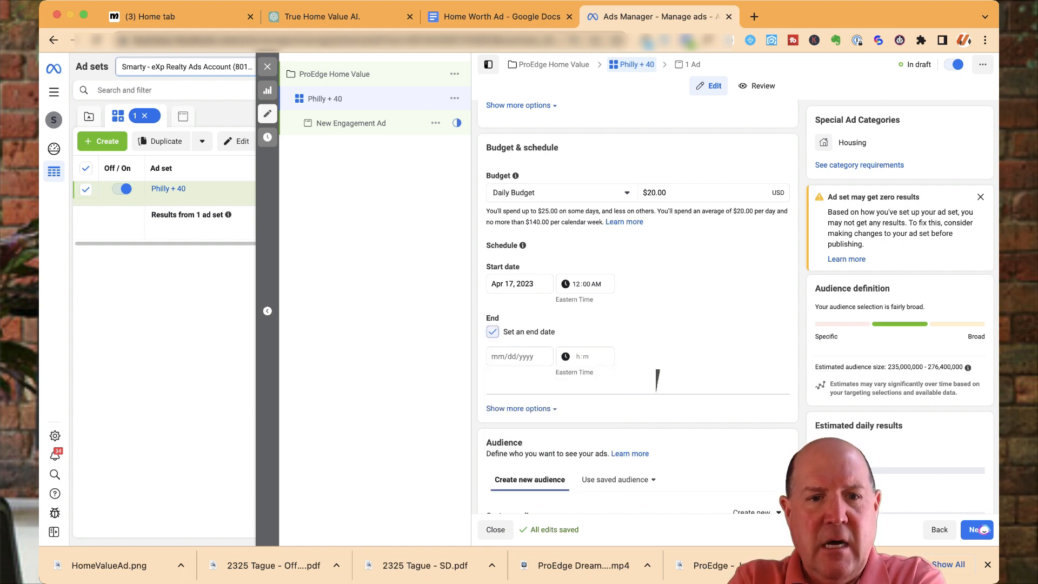
pyautogui.click(493, 332)
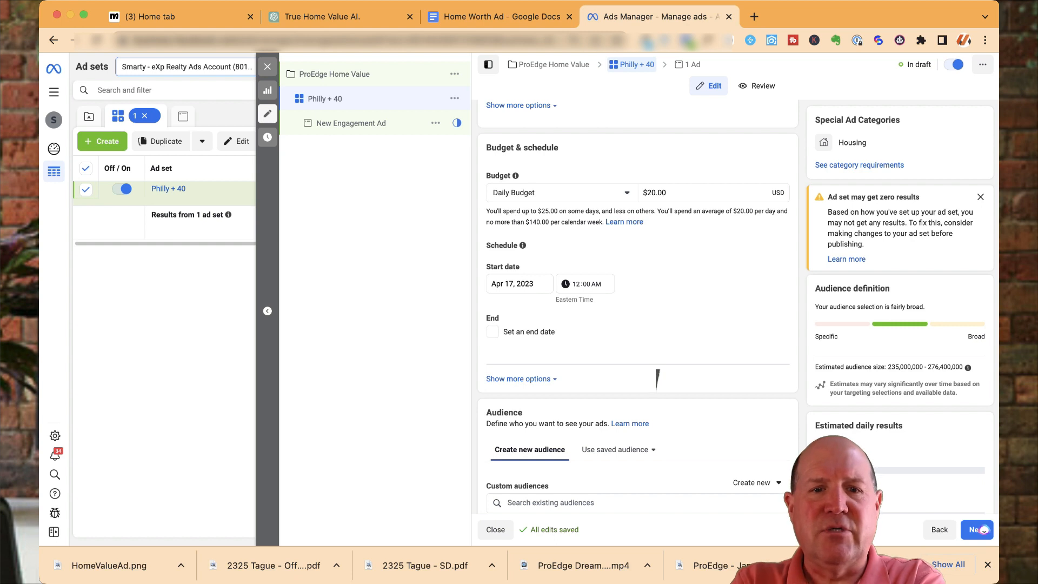
# Step: Examine the ad set's audience settings and the existing custom audiences available for targeting
pyautogui.scroll(2, 658, 379)
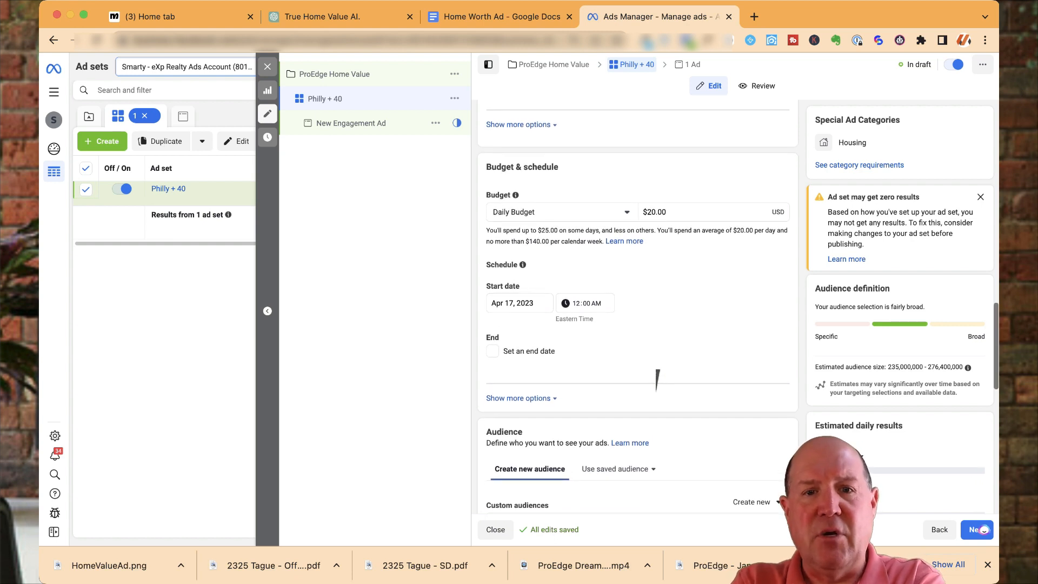
pyautogui.scroll(-3, 658, 378)
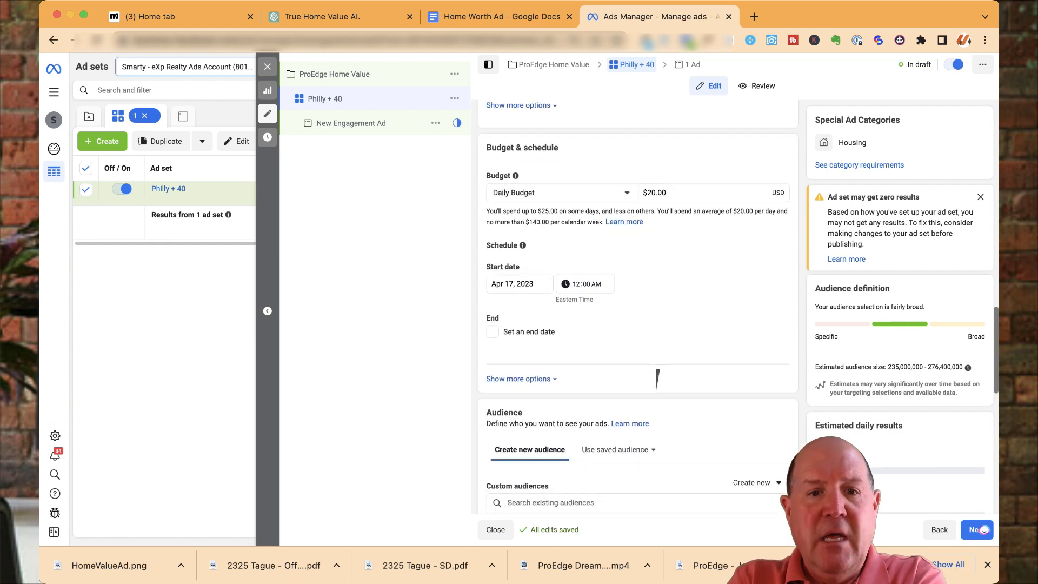
pyautogui.scroll(-6, 658, 379)
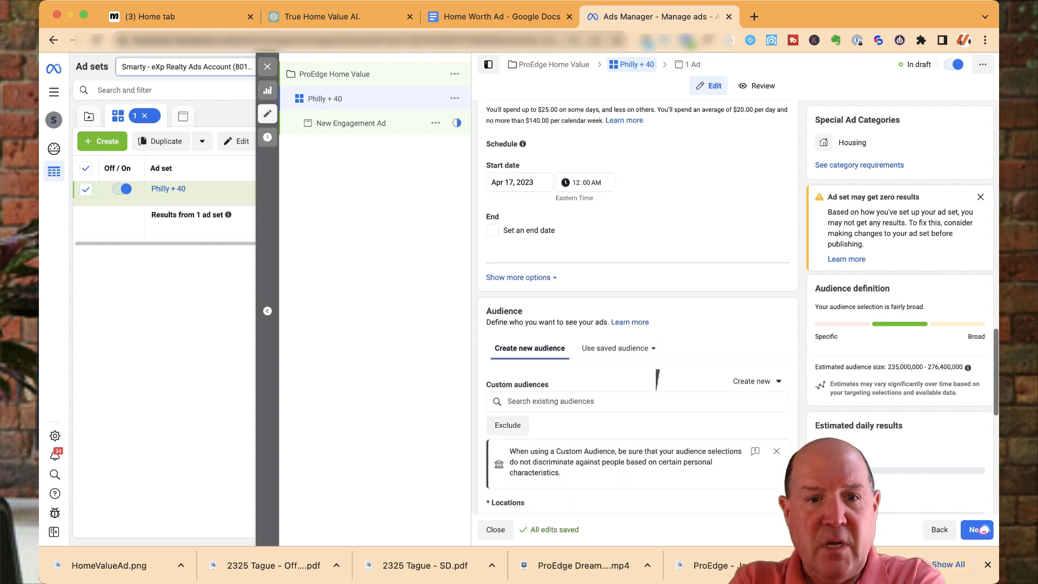
pyautogui.scroll(-2, 657, 379)
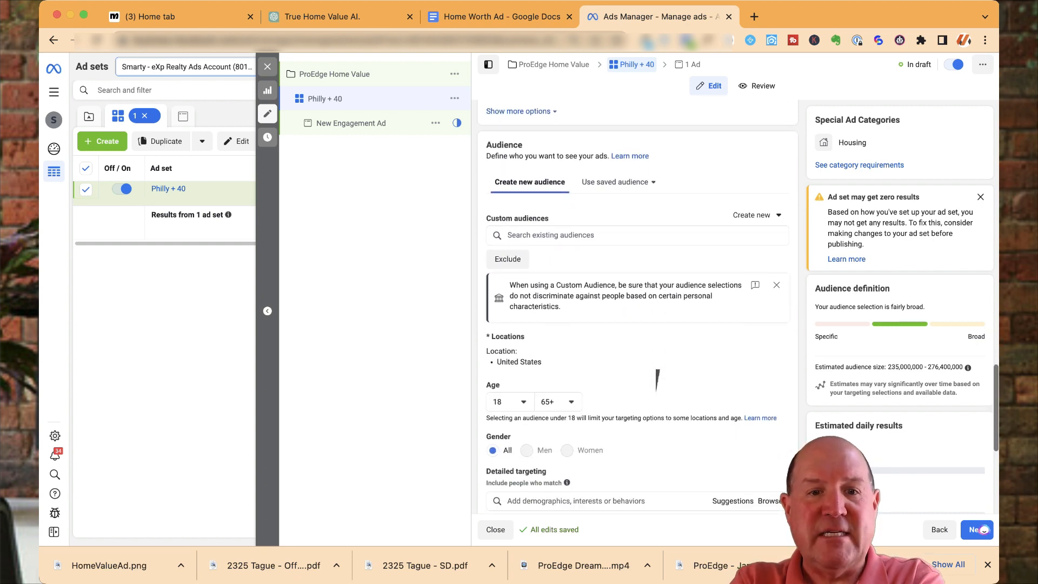
pyautogui.scroll(-3, 658, 378)
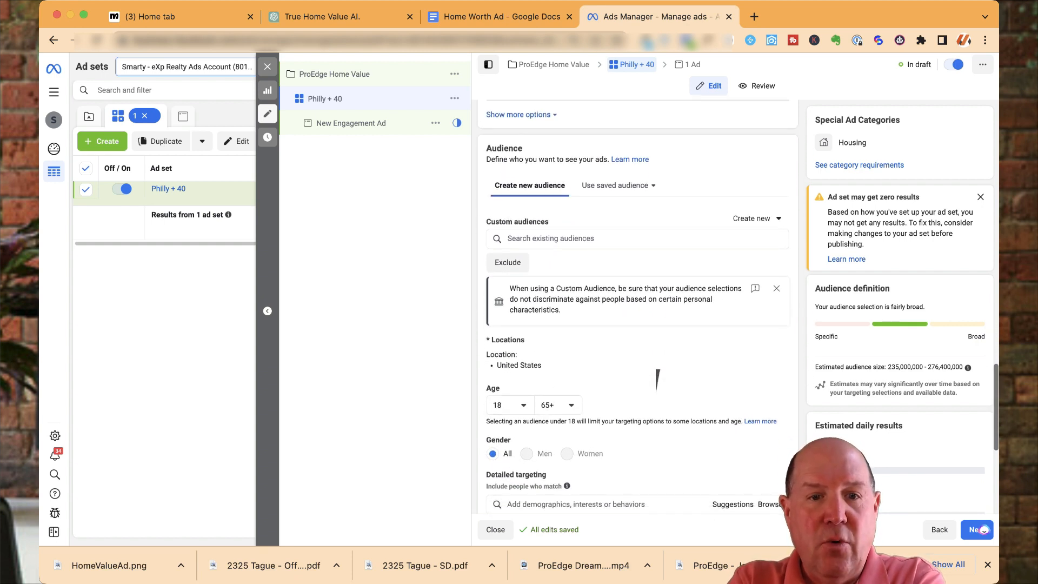
pyautogui.scroll(1, 658, 381)
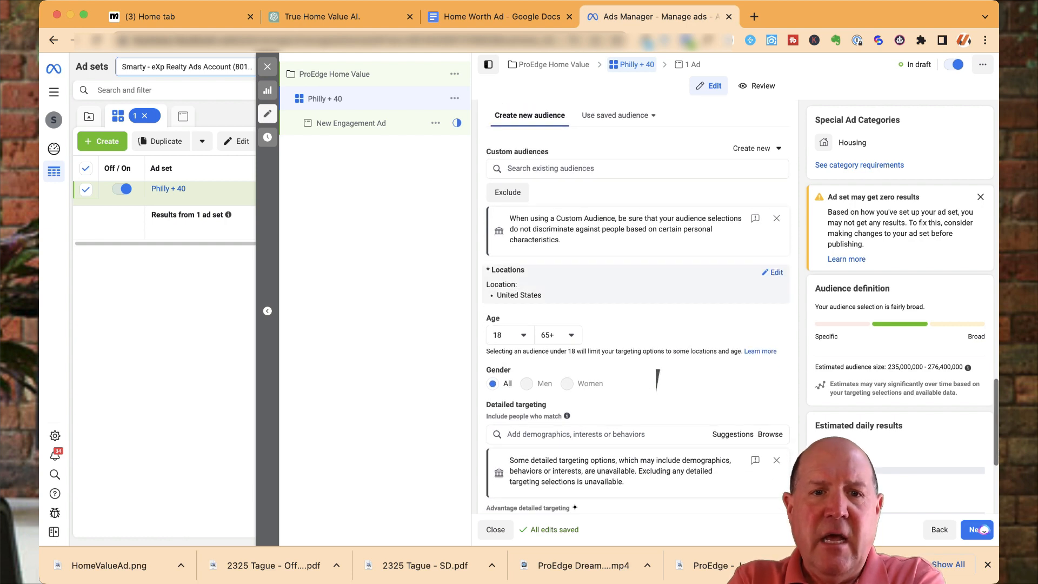
pyautogui.click(508, 175)
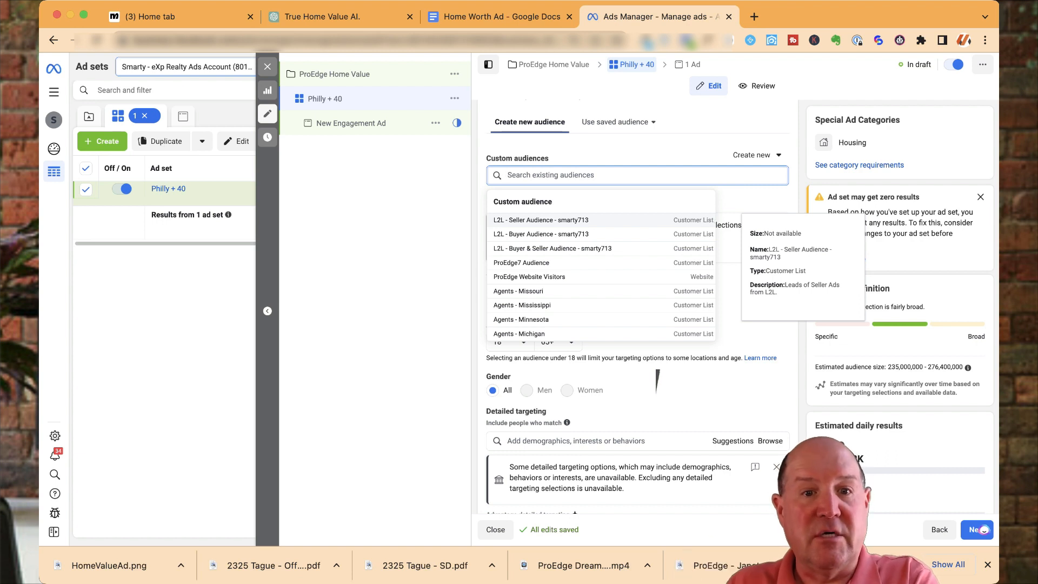
pyautogui.click(657, 378)
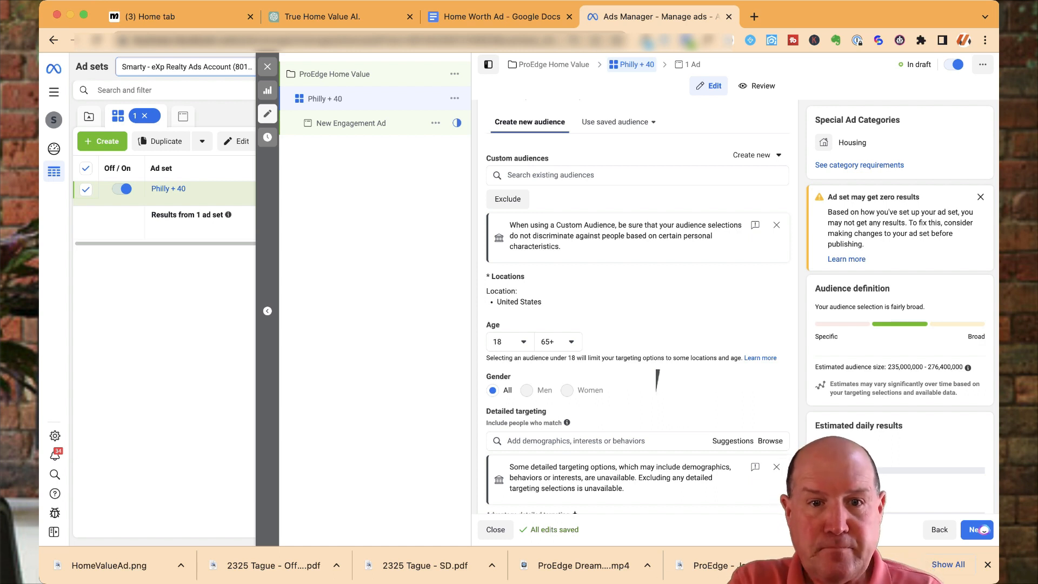
# Step: Remove United States from the audience locations and keep targeting people living in or recently in the location
pyautogui.moveTo(530, 276)
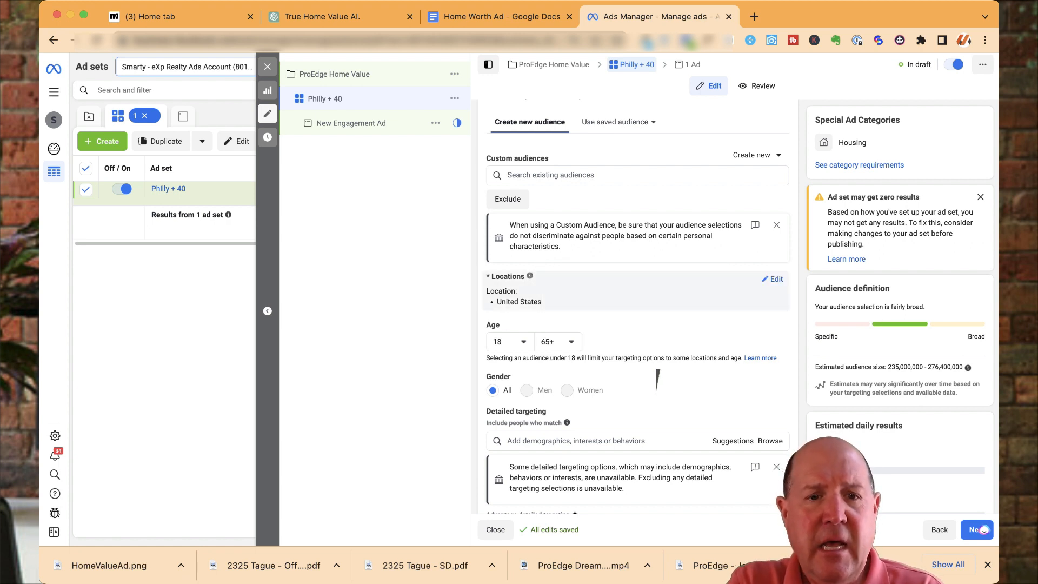
pyautogui.moveTo(492, 276); pyautogui.dragTo(526, 276)
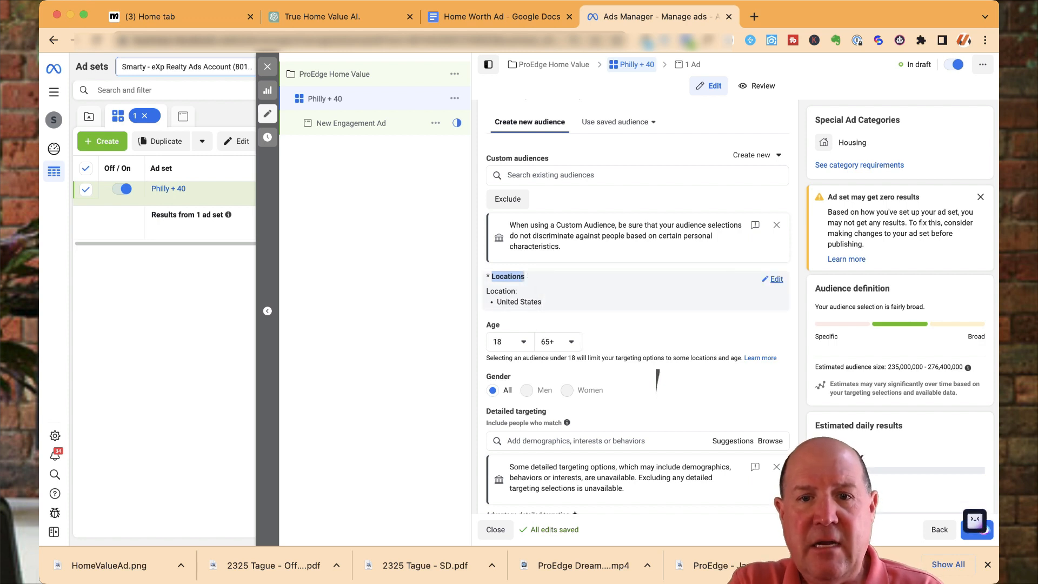
pyautogui.click(777, 279)
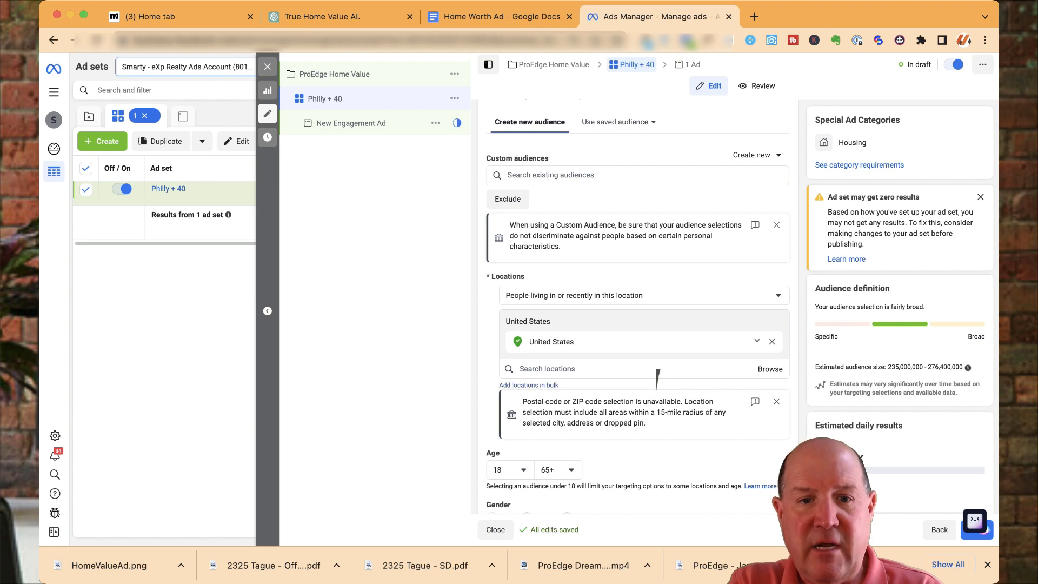
pyautogui.click(773, 342)
pyautogui.click(777, 330)
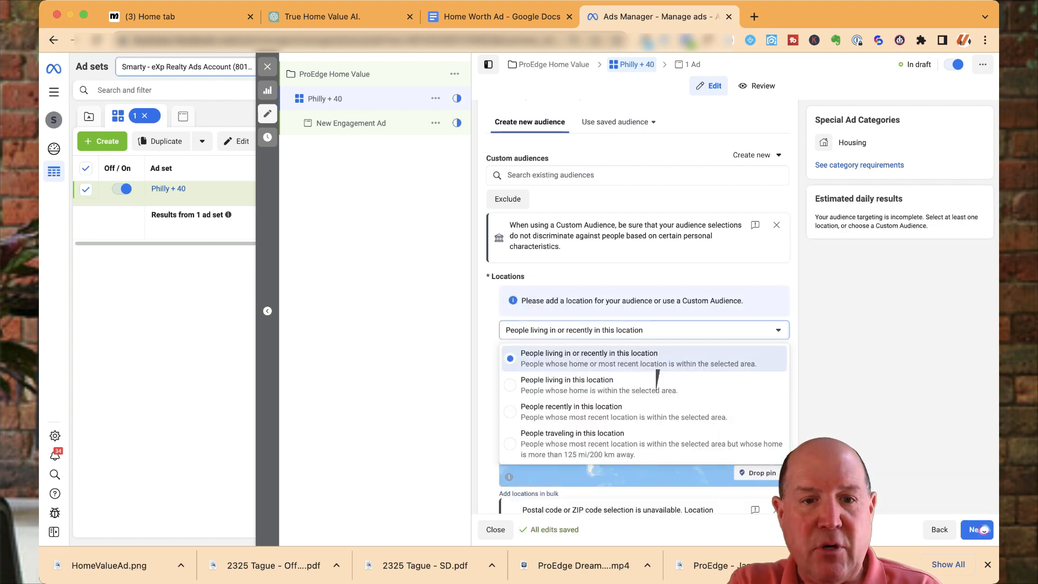
pyautogui.click(657, 371)
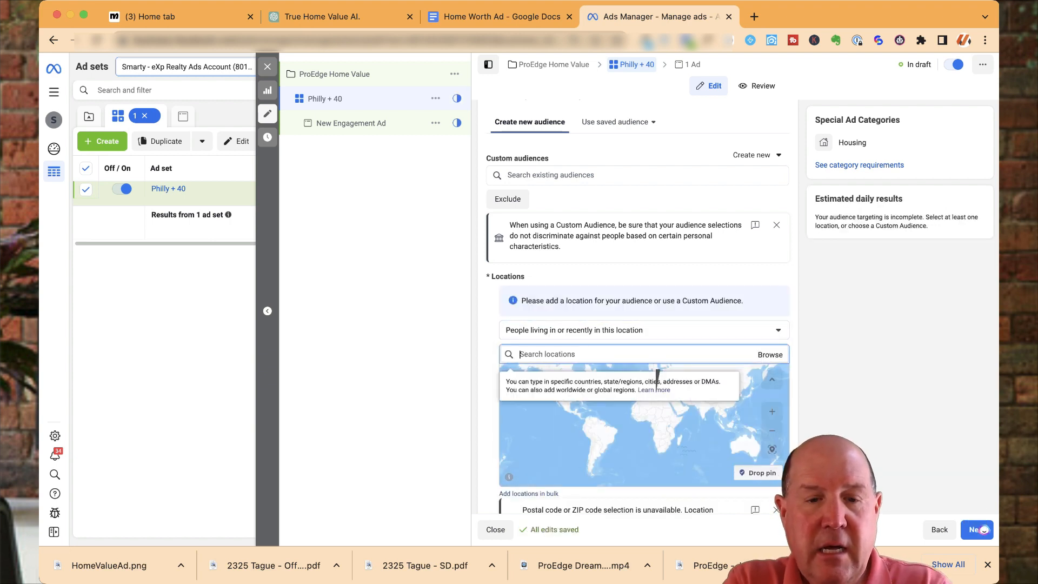
# Step: Search for north wales and add North Wales, Pennsylvania, United States as the audience's targeted city
pyautogui.write('norht')
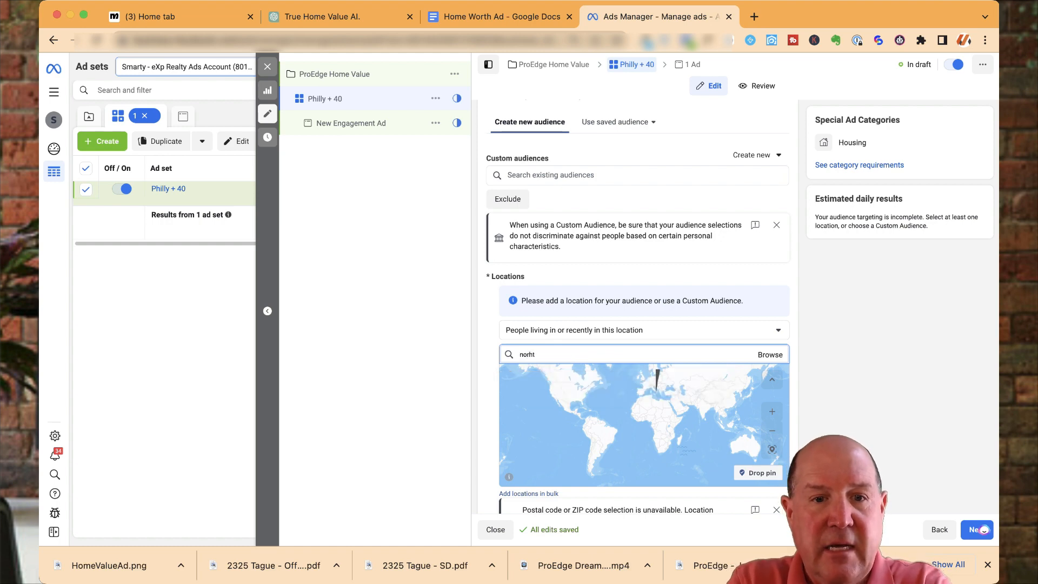
pyautogui.press('BackSpace')
pyautogui.press('BackSpace')
pyautogui.write('r')
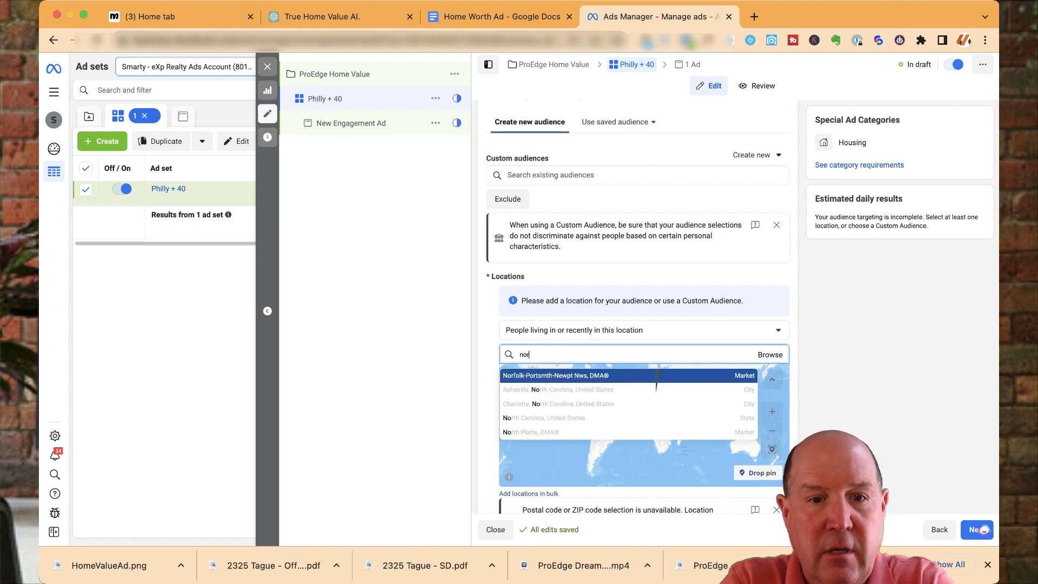
pyautogui.write('th ')
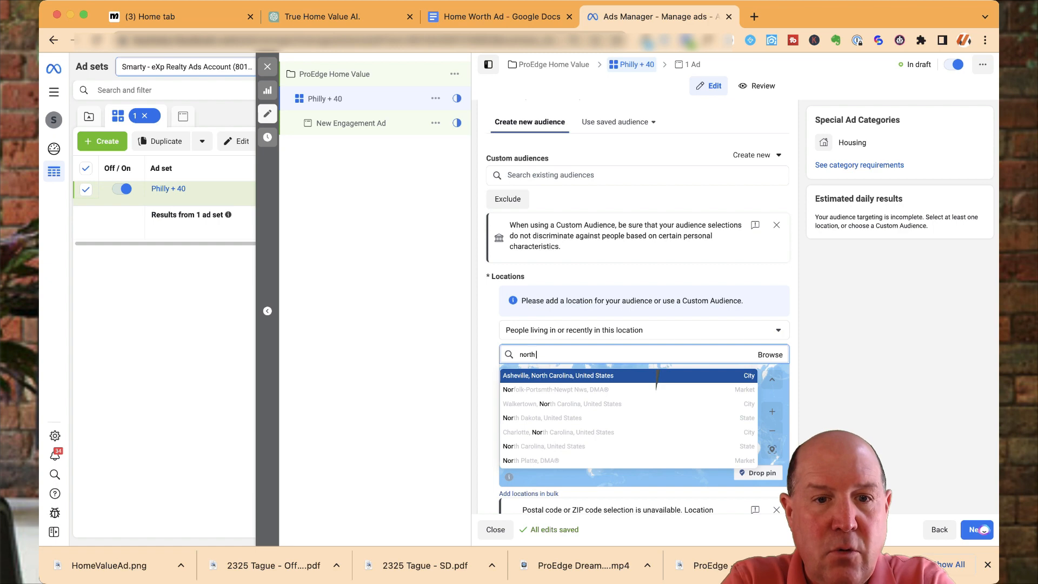
pyautogui.write('wales')
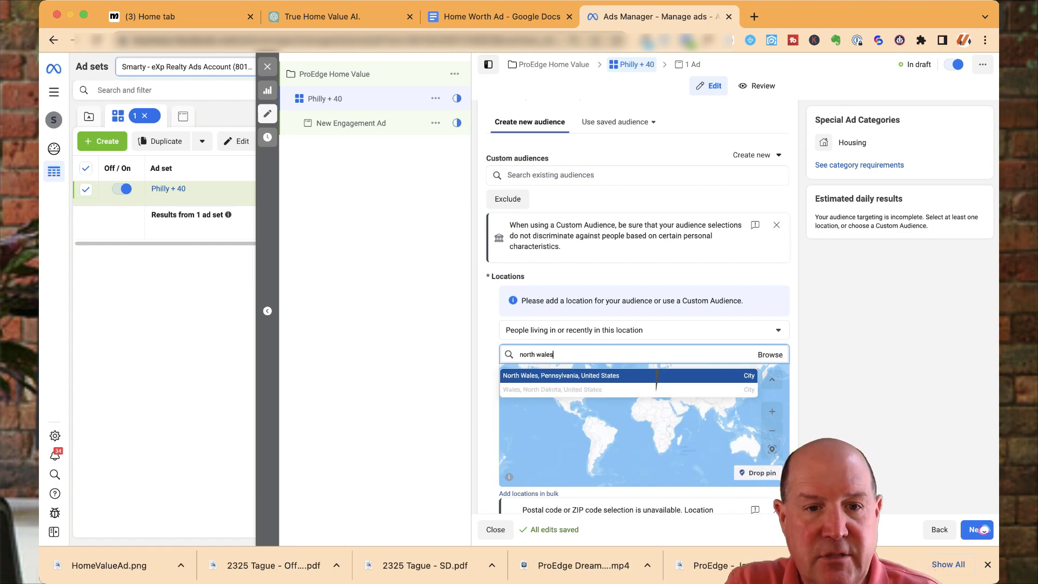
pyautogui.click(657, 377)
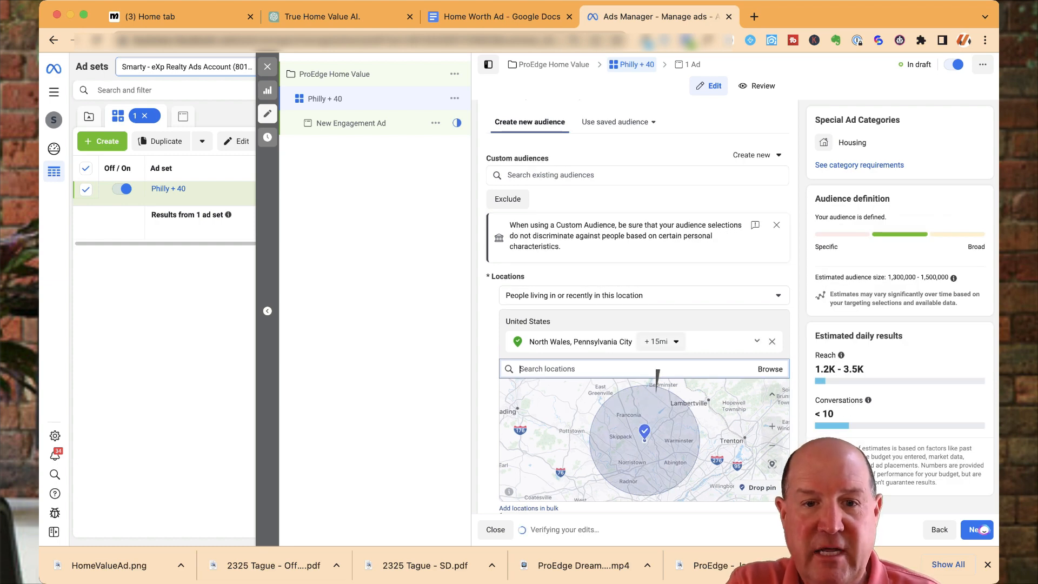
# Step: Set the targeting radius around North Wales, Pennsylvania to 50 miles and inspect the covered area on the map
pyautogui.click(661, 341)
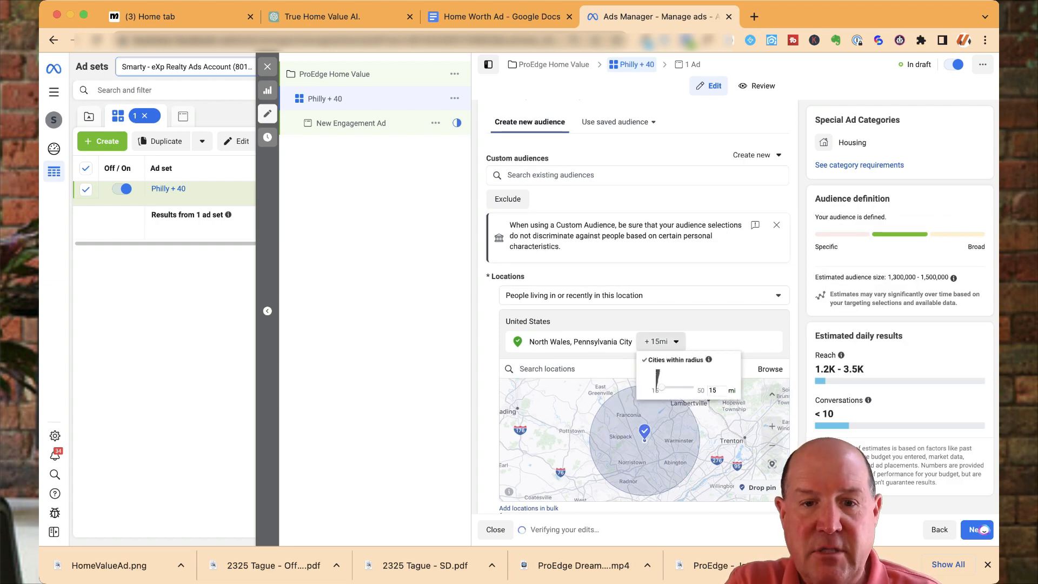
pyautogui.moveTo(661, 387); pyautogui.dragTo(697, 388)
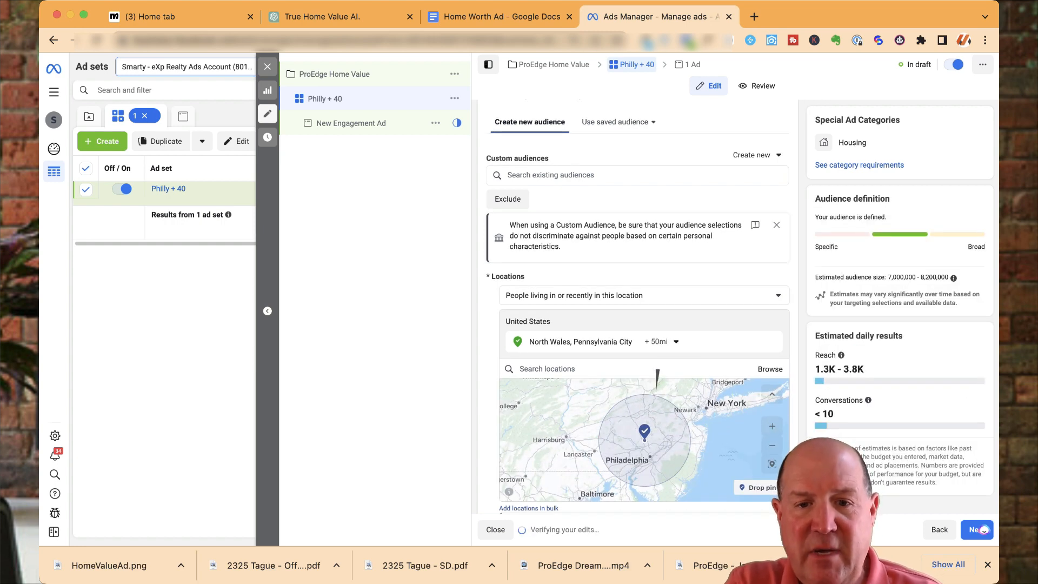
pyautogui.click(773, 426)
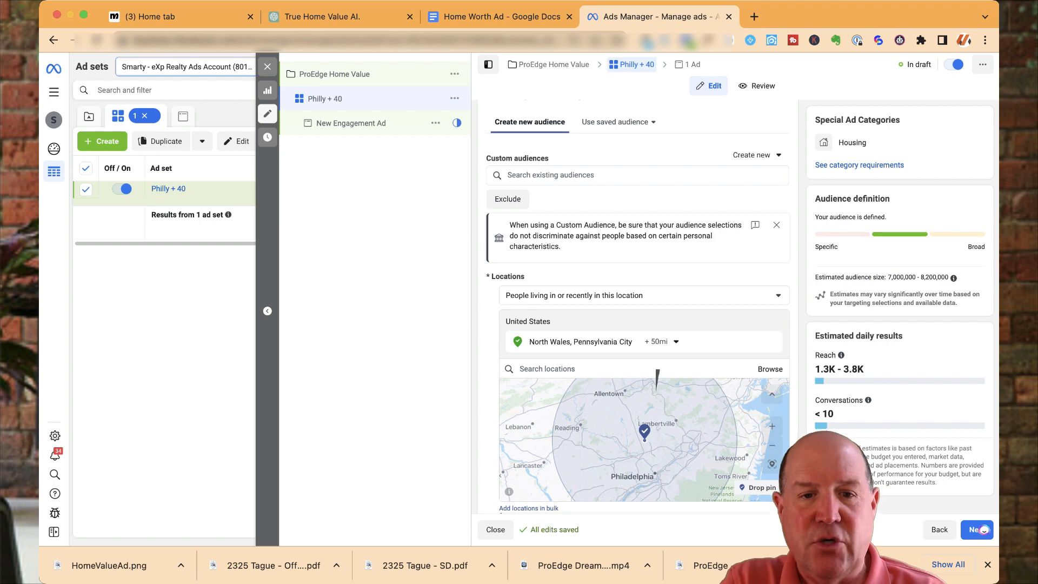
pyautogui.moveTo(649, 460); pyautogui.dragTo(638, 404)
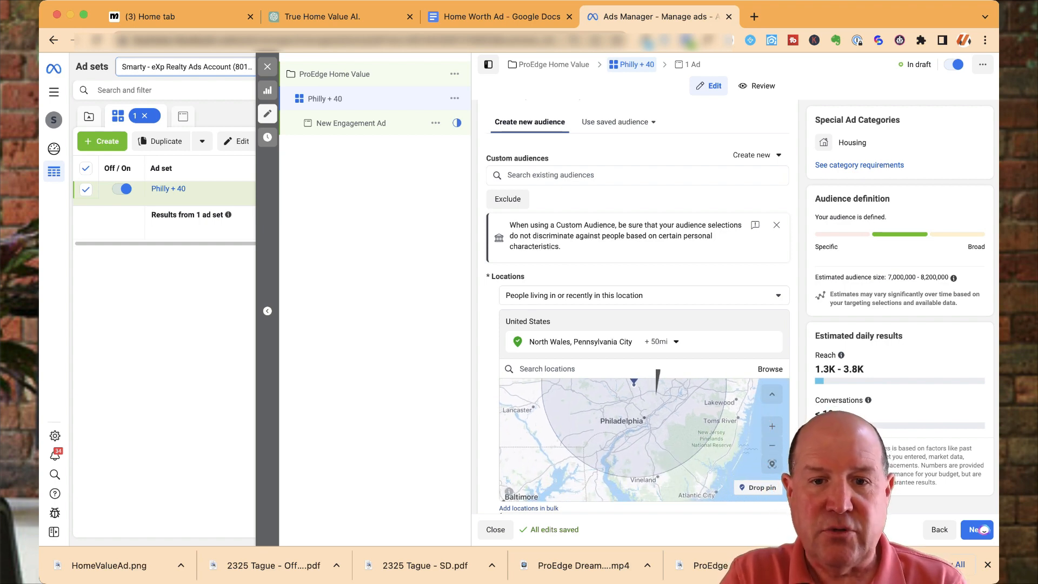
pyautogui.click(772, 445)
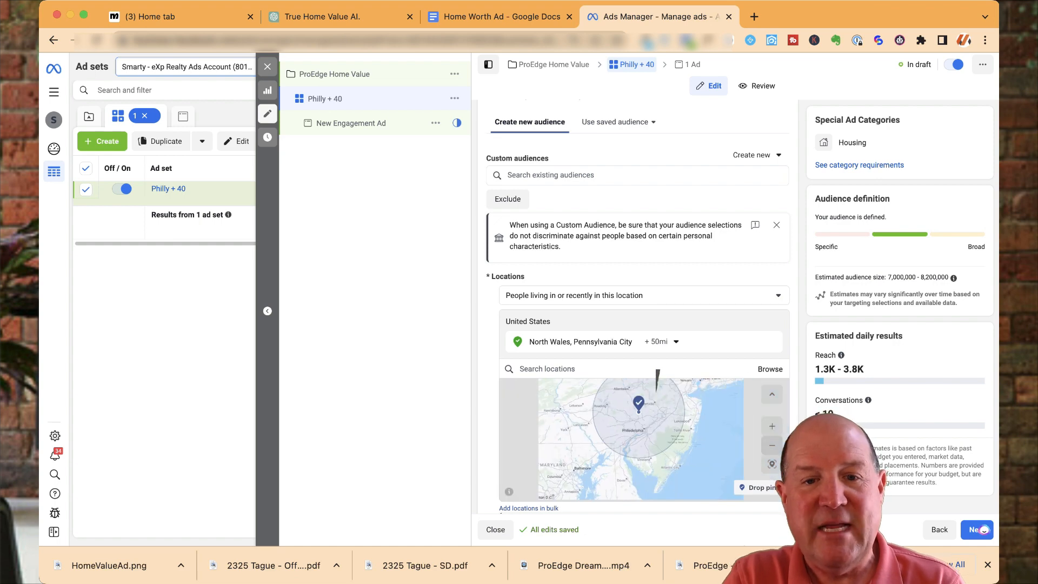
pyautogui.click(772, 446)
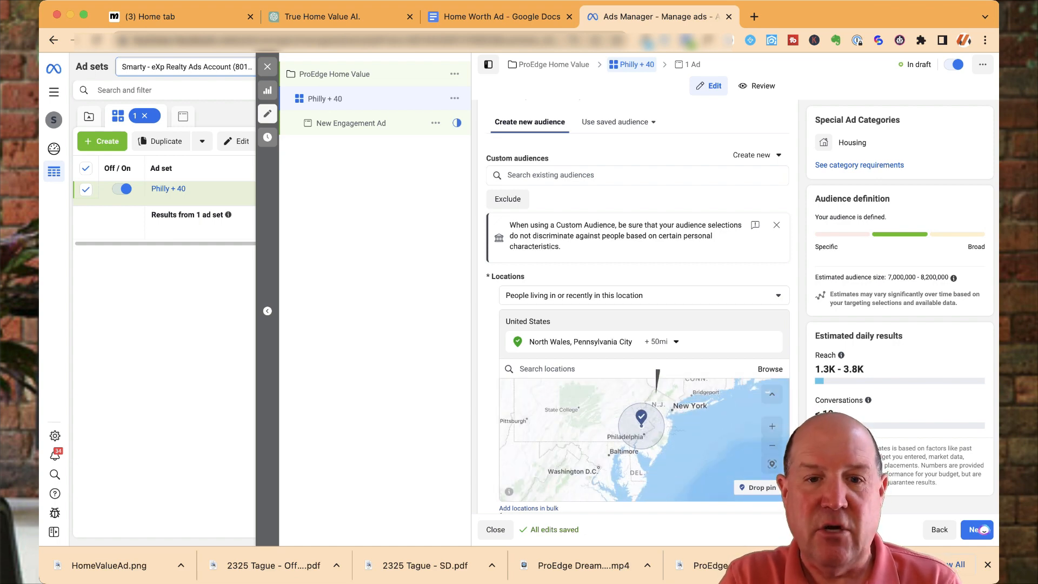
# Step: Replace the North Wales location with a pin dropped on the map at (40.6162, -76.4166)
pyautogui.moveTo(587, 424); pyautogui.dragTo(563, 425)
pyautogui.doubleClick(560, 425)
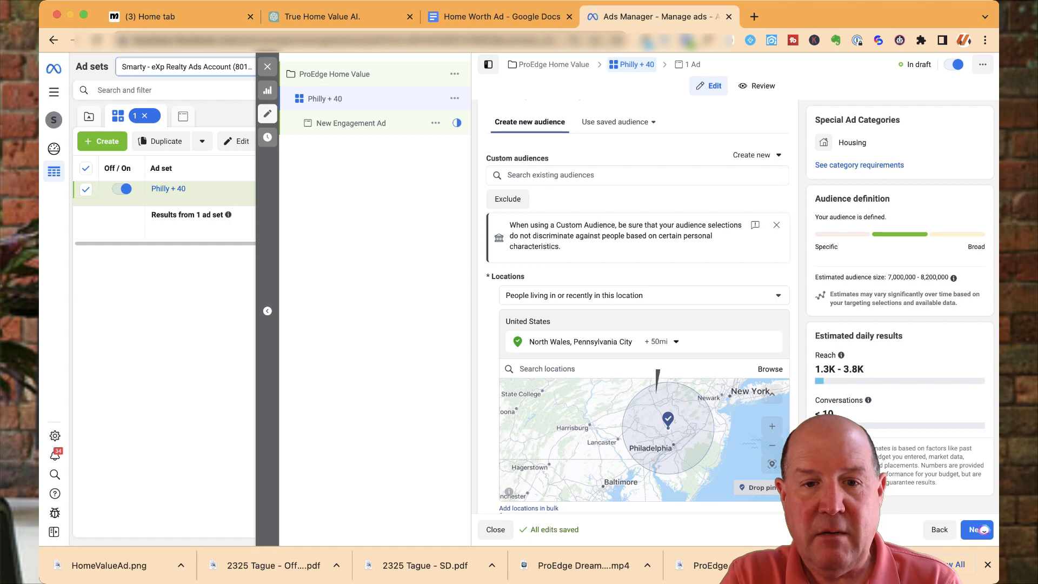
pyautogui.click(613, 403)
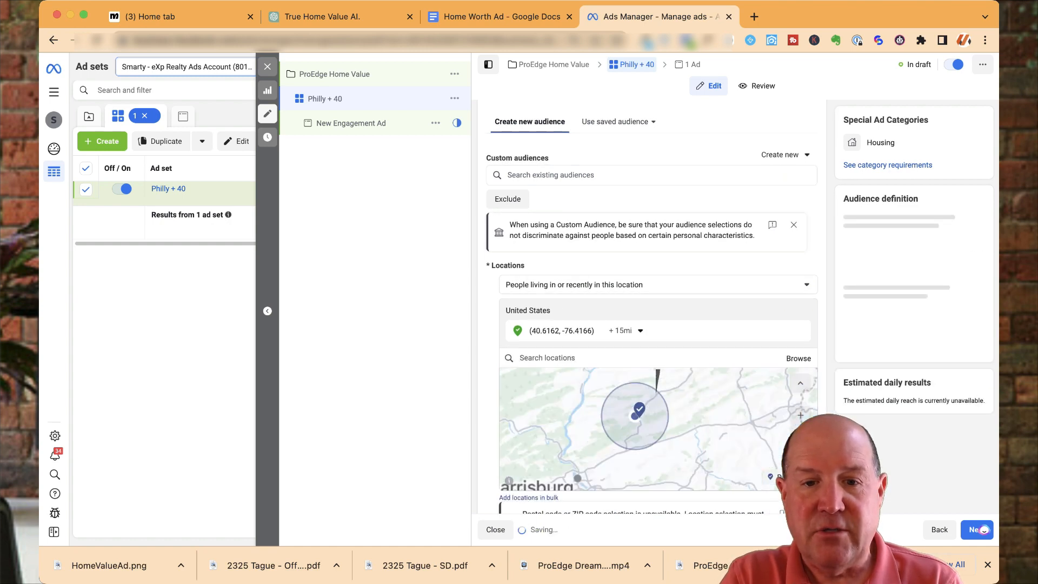
# Step: Set the targeting radius of the dropped map pin to 50 miles
pyautogui.click(627, 342)
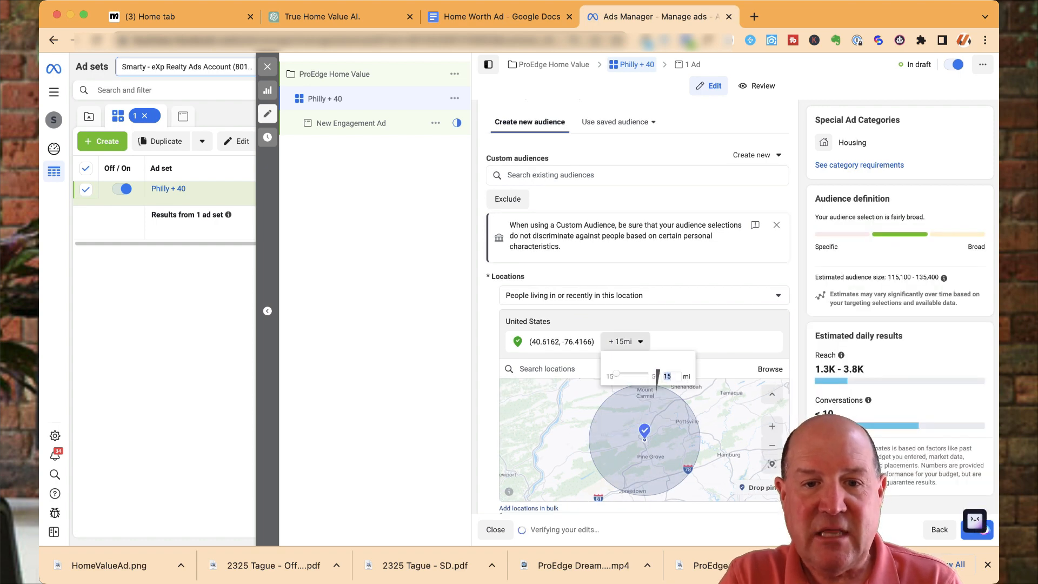
pyautogui.moveTo(617, 373); pyautogui.dragTo(640, 373)
pyautogui.click(656, 391)
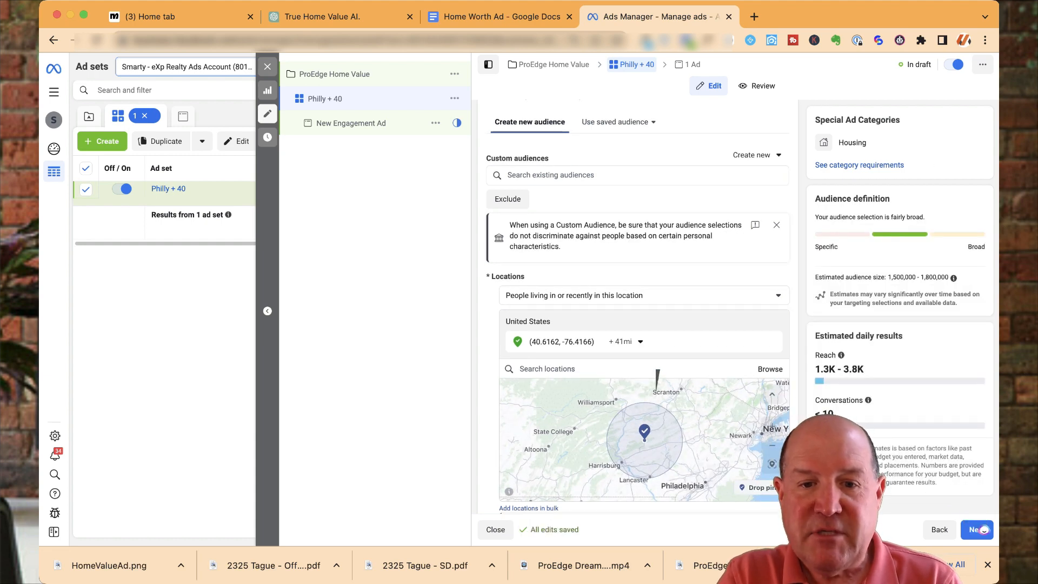
pyautogui.click(625, 341)
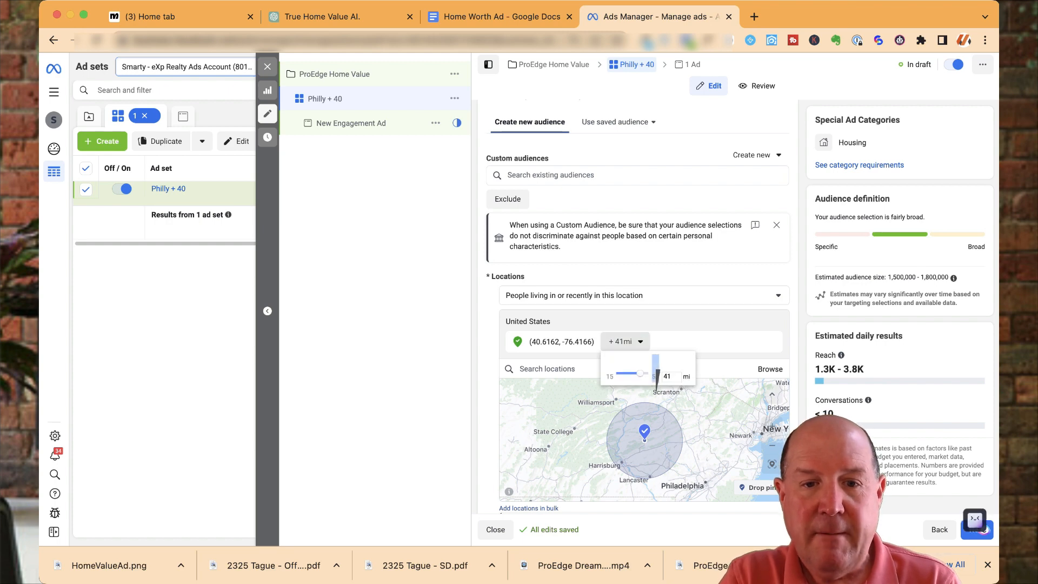
pyautogui.moveTo(640, 373); pyautogui.dragTo(649, 373)
pyautogui.click(713, 342)
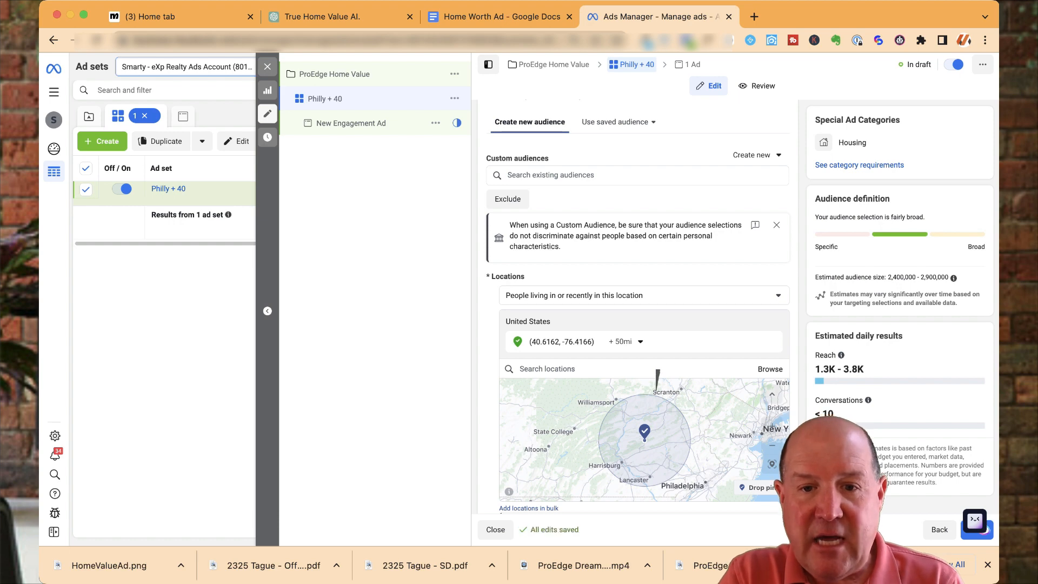
# Step: Try adding a second map pin at (40.4682, -75.9728) and remove it from the audience locations
pyautogui.scroll(-3, 739, 441)
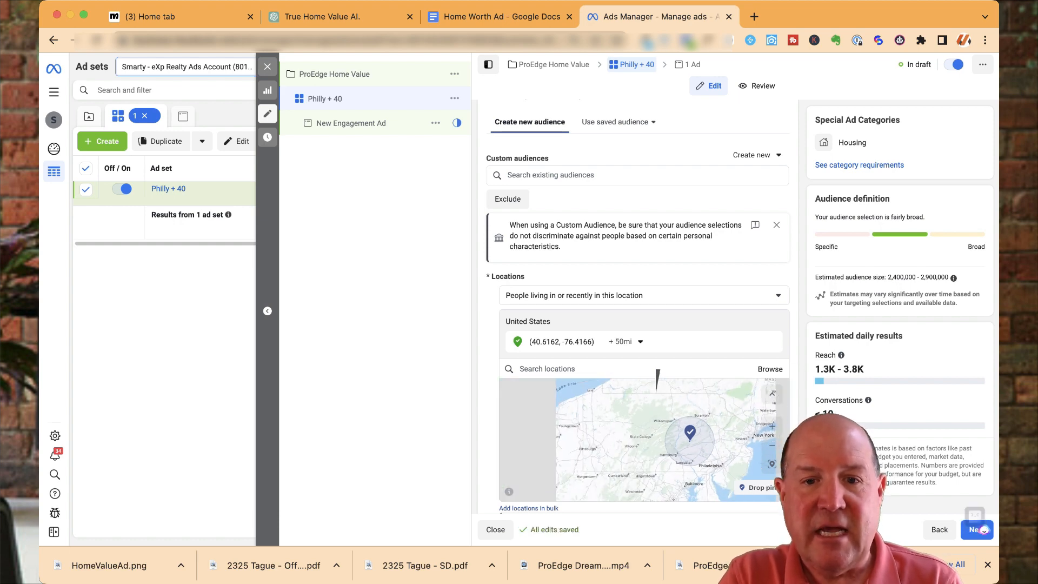
pyautogui.scroll(4, 739, 441)
pyautogui.scroll(-5, 658, 379)
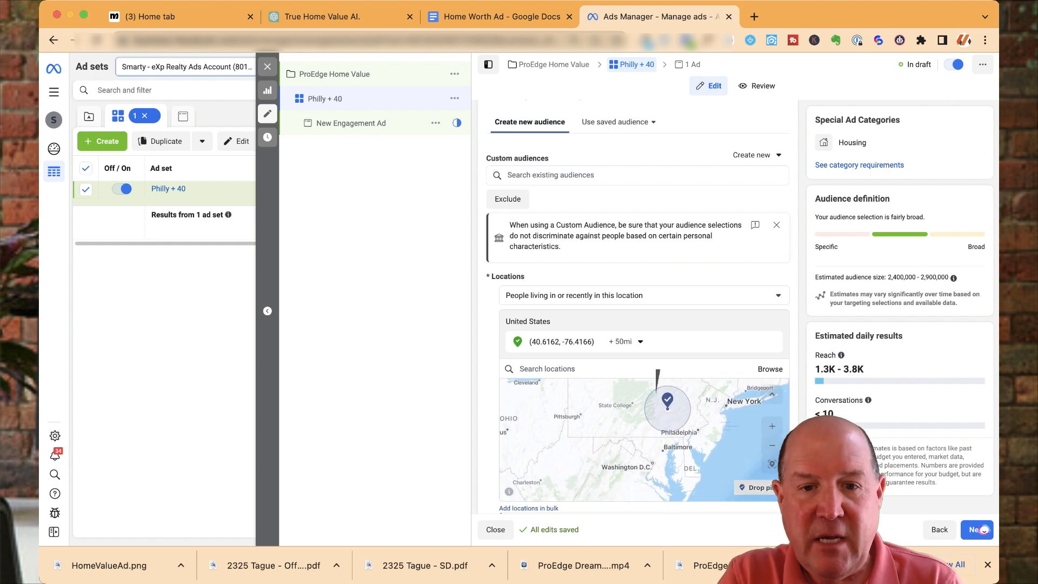
pyautogui.click(678, 414)
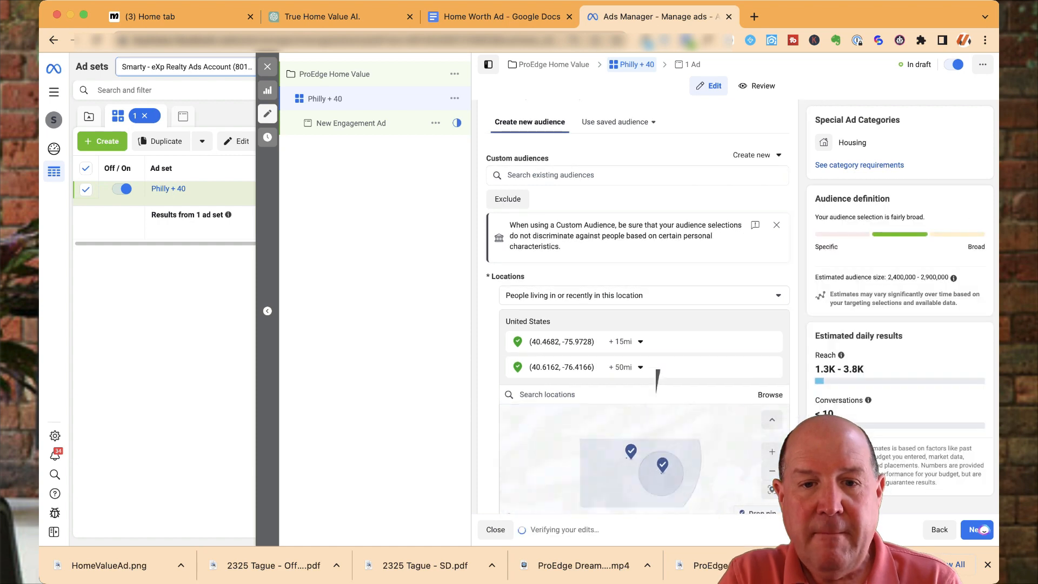
pyautogui.click(772, 341)
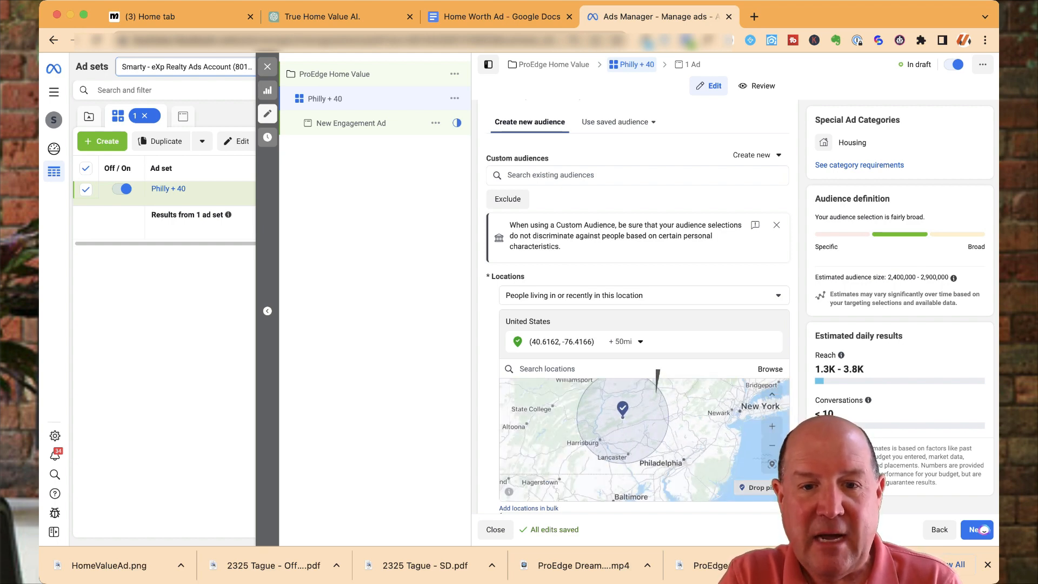
# Step: Replace the (40.6162, -76.4166) pin with a new map pin at (40.4660, -75.9222) and set its radius to 50 miles
pyautogui.click(648, 427)
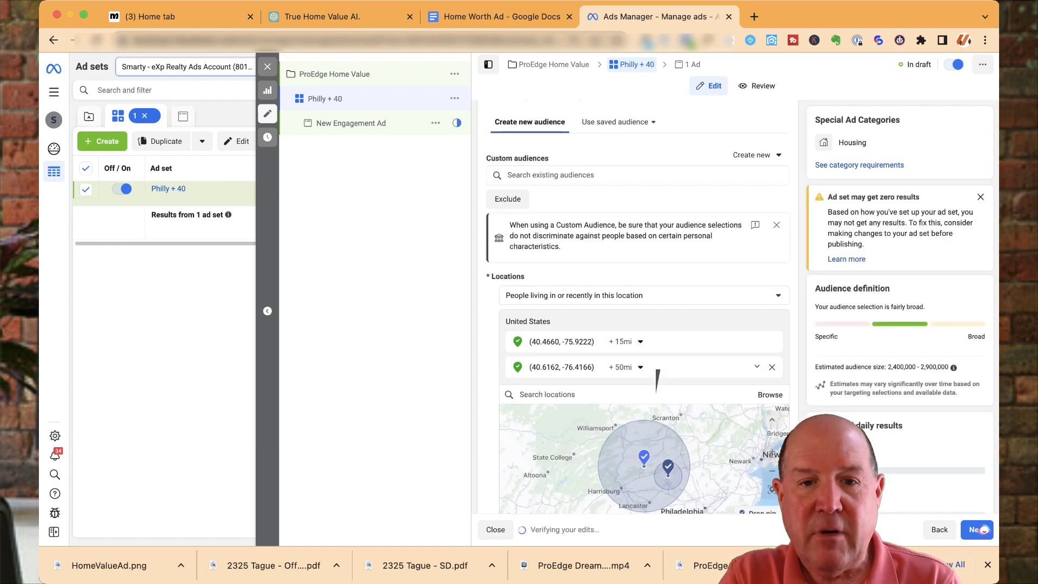
pyautogui.click(773, 368)
pyautogui.click(626, 342)
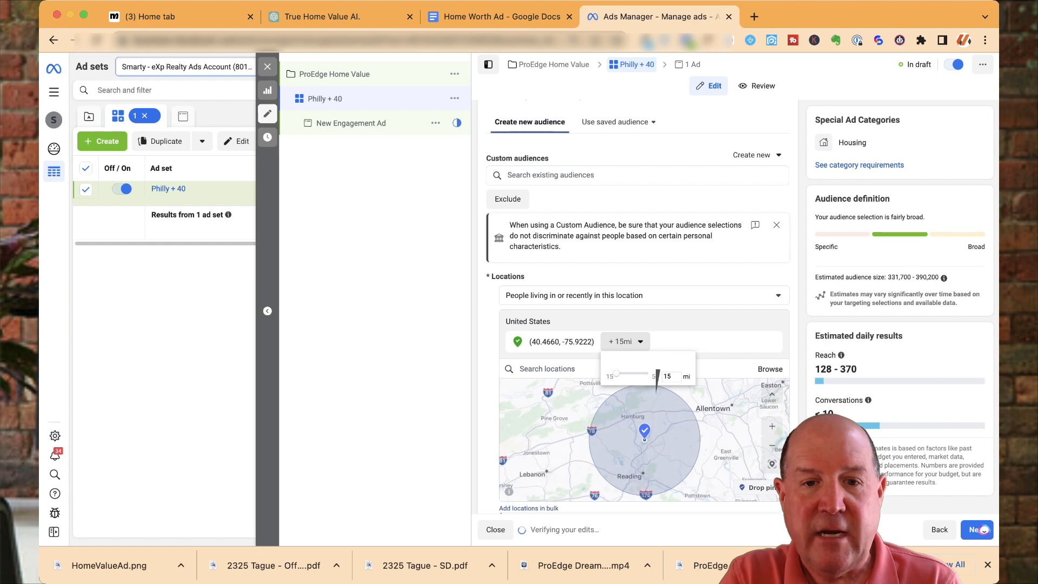
pyautogui.doubleClick(667, 376)
pyautogui.press('Return')
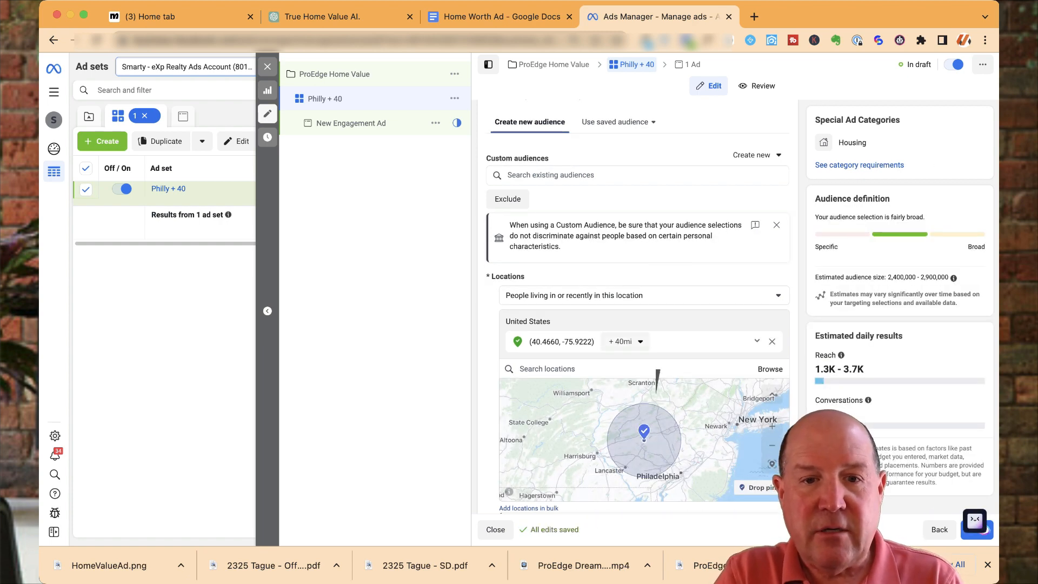
pyautogui.click(626, 342)
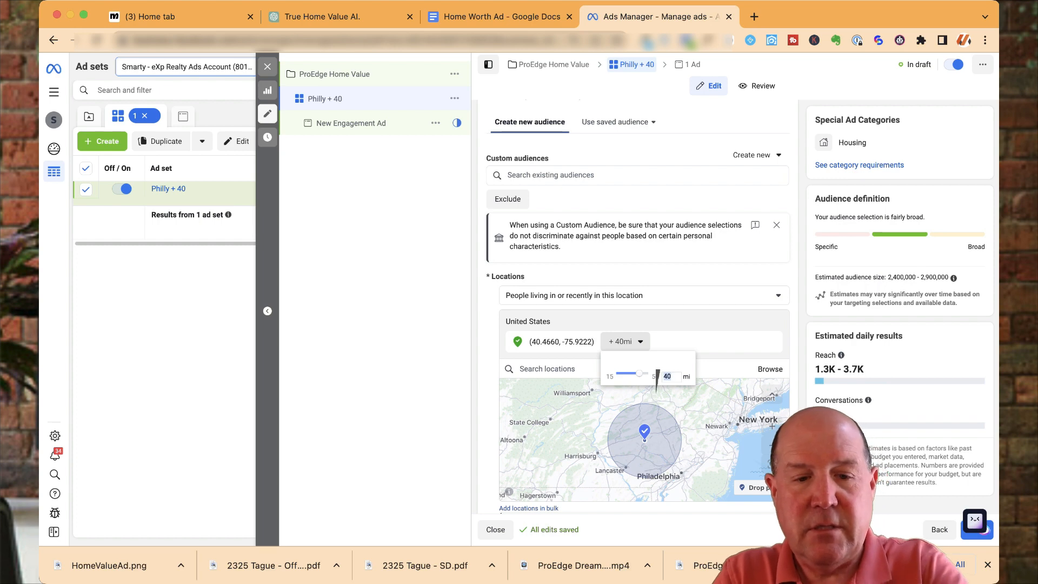
pyautogui.write('50')
pyautogui.press('Return')
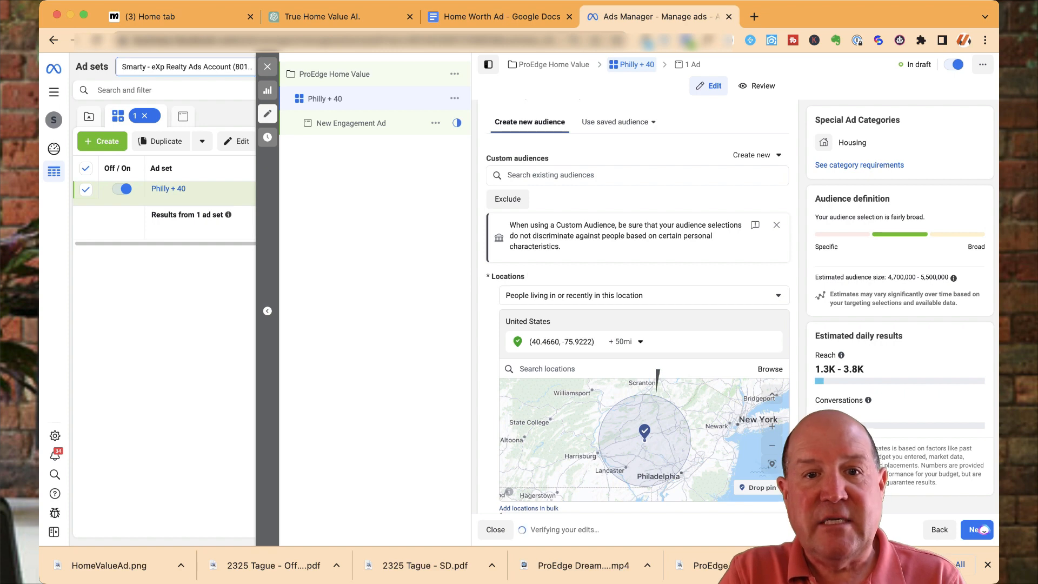
# Step: Set the ad set's daily budget to $5 and check the estimated audience size, reach and conversations
pyautogui.scroll(2, 657, 379)
pyautogui.scroll(5, 658, 378)
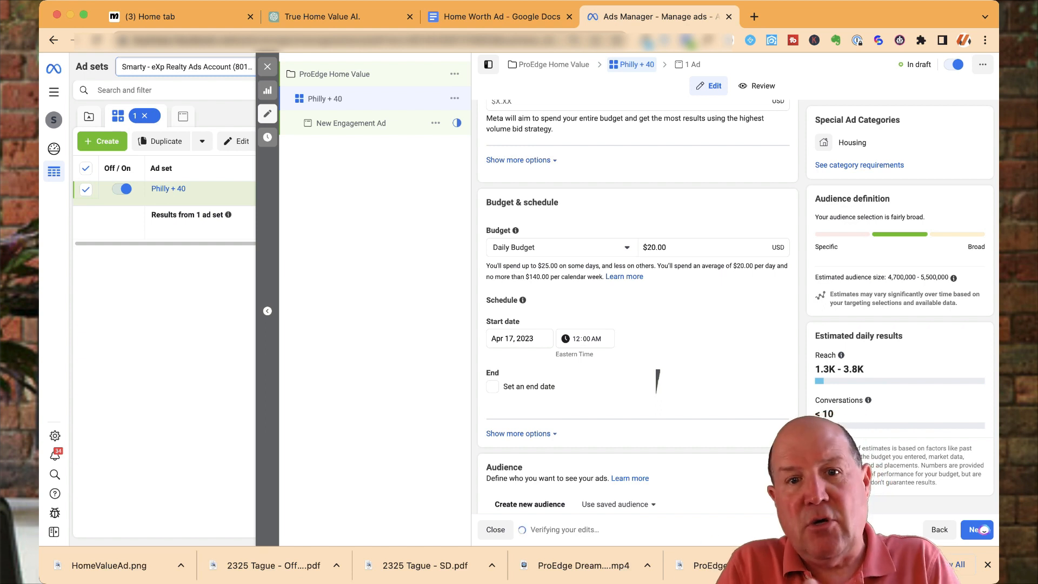
pyautogui.tripleClick(655, 247)
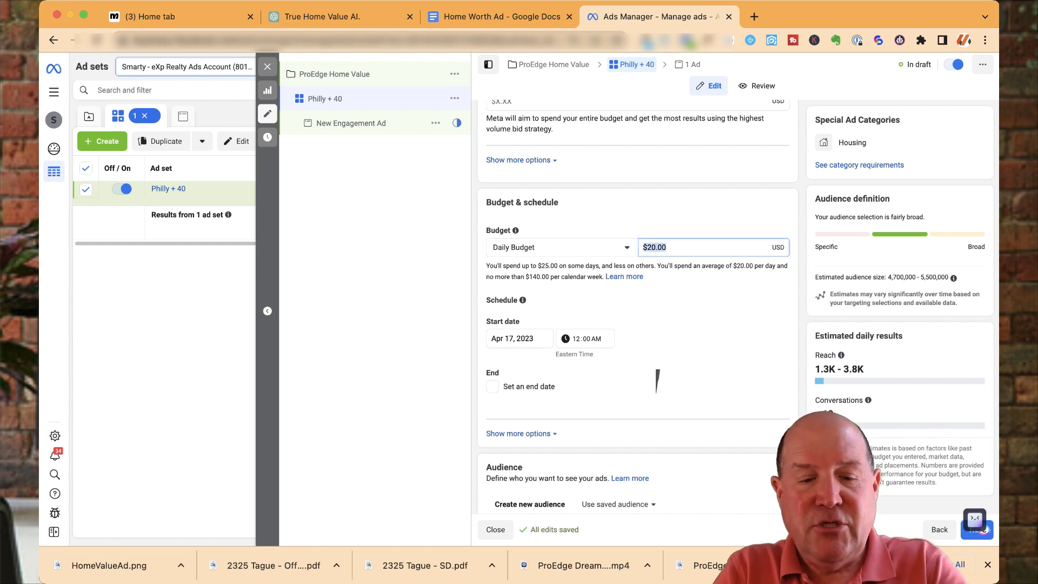
pyautogui.write('5')
pyautogui.click(658, 381)
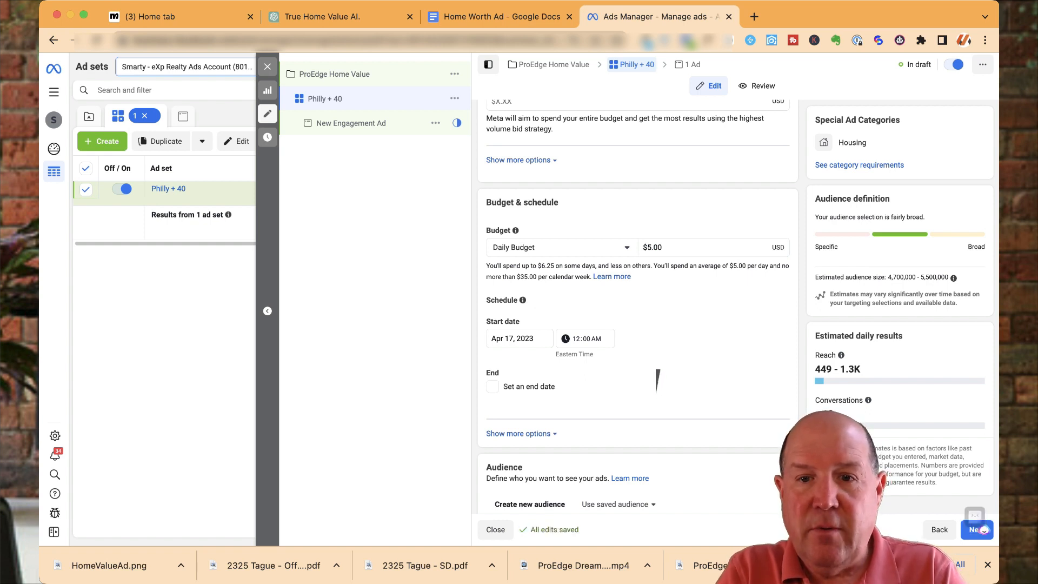
pyautogui.moveTo(888, 278); pyautogui.dragTo(950, 278)
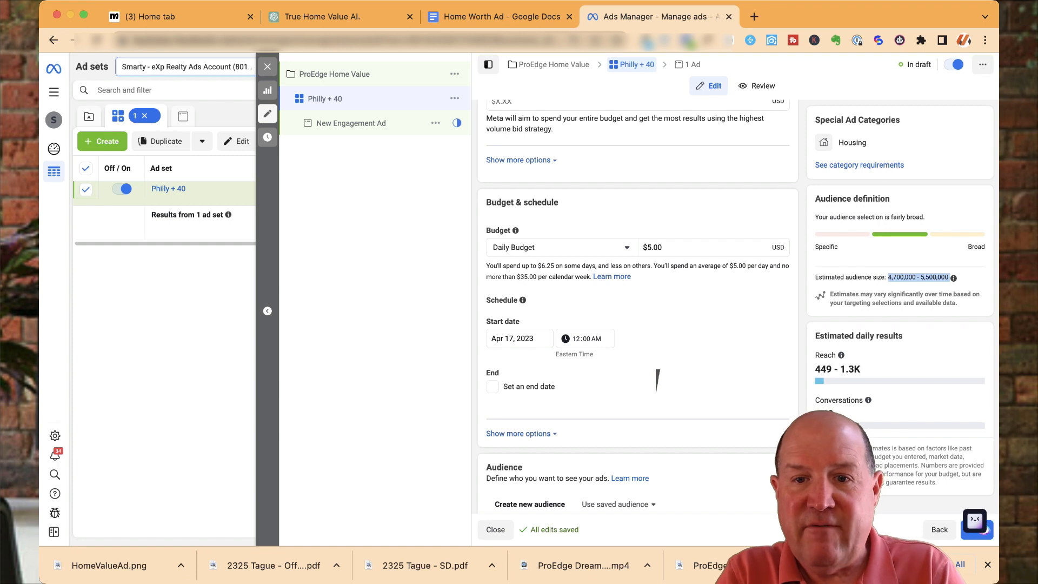
pyautogui.click(951, 277)
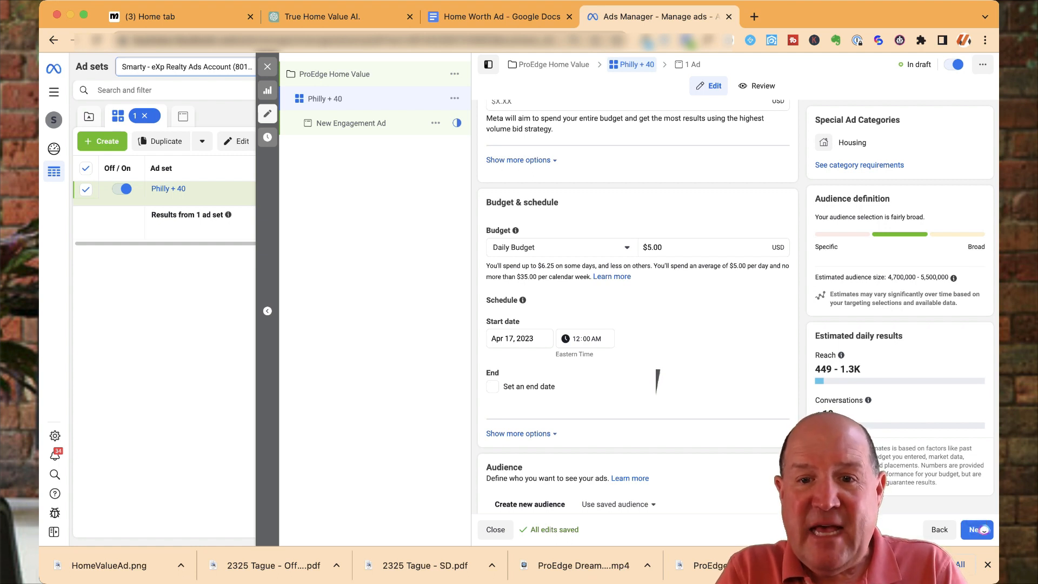
pyautogui.moveTo(842, 356)
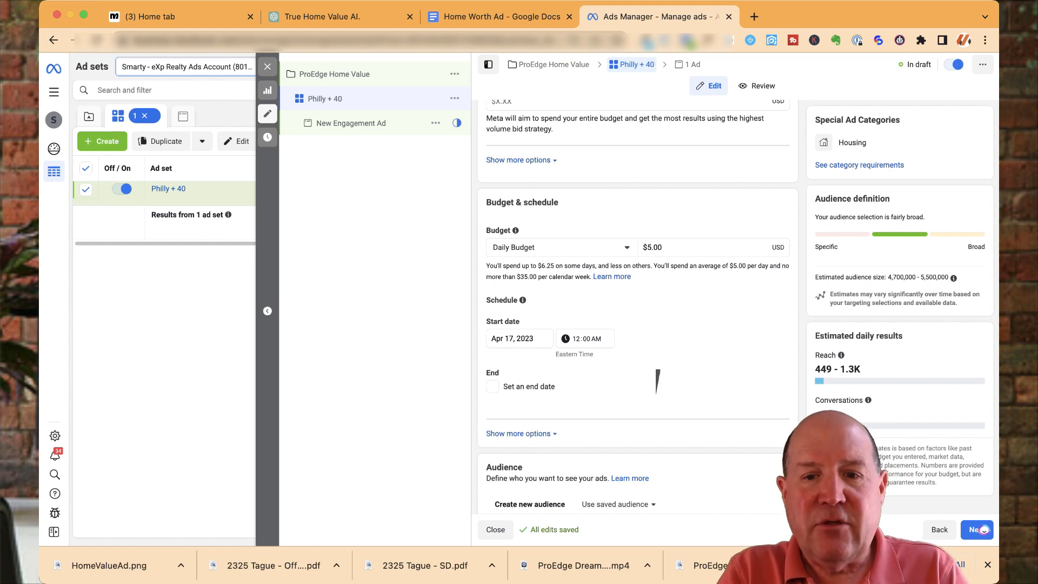
pyautogui.moveTo(821, 401); pyautogui.dragTo(867, 401)
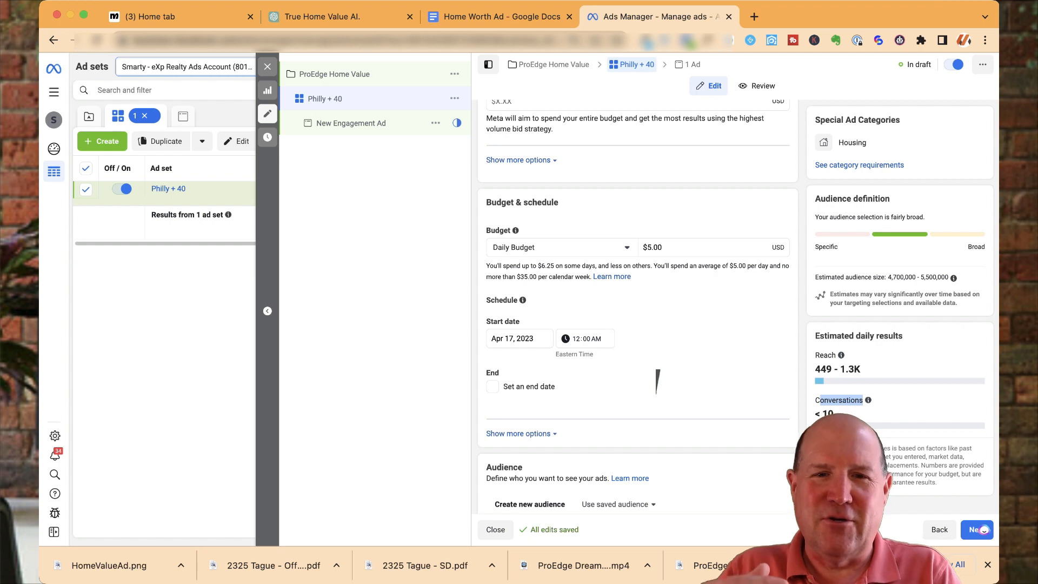
# Step: Try daily budgets of $10 and $20 to compare the estimated daily results
pyautogui.moveTo(669, 247); pyautogui.dragTo(642, 247)
pyautogui.write('10')
pyautogui.press('Return')
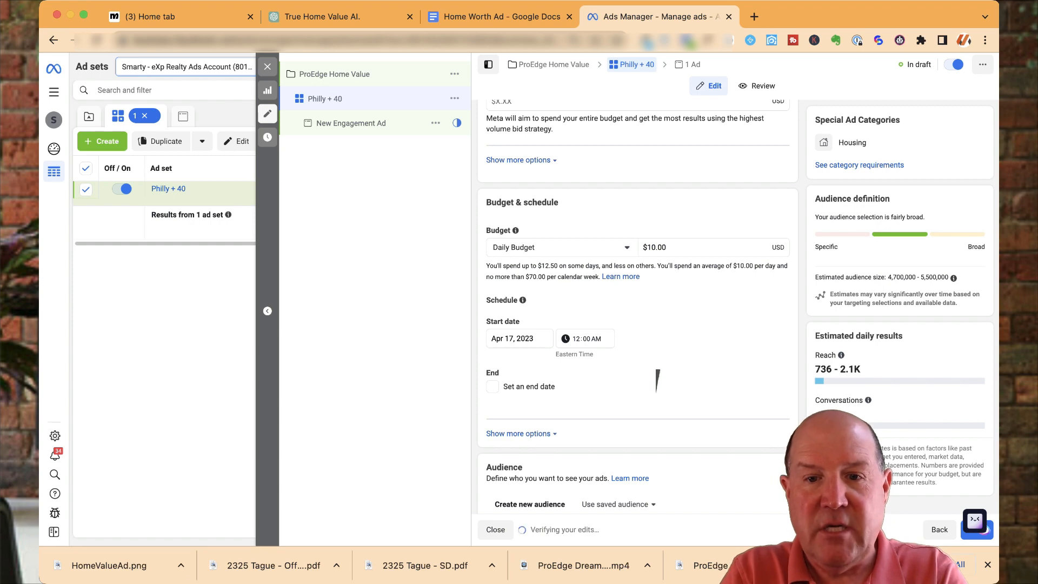
pyautogui.moveTo(668, 247); pyautogui.dragTo(642, 247)
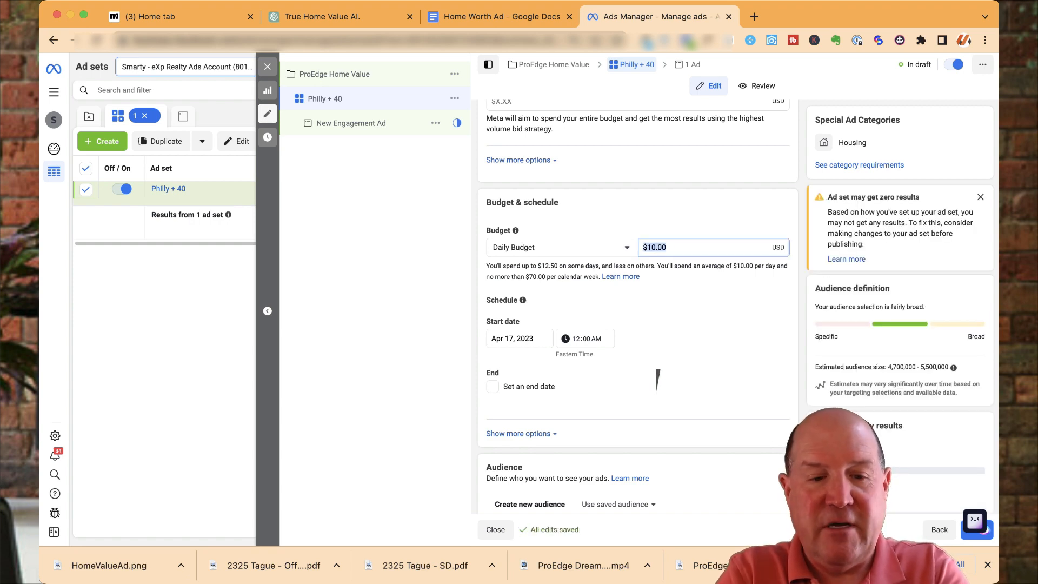
pyautogui.write('20')
pyautogui.click(657, 380)
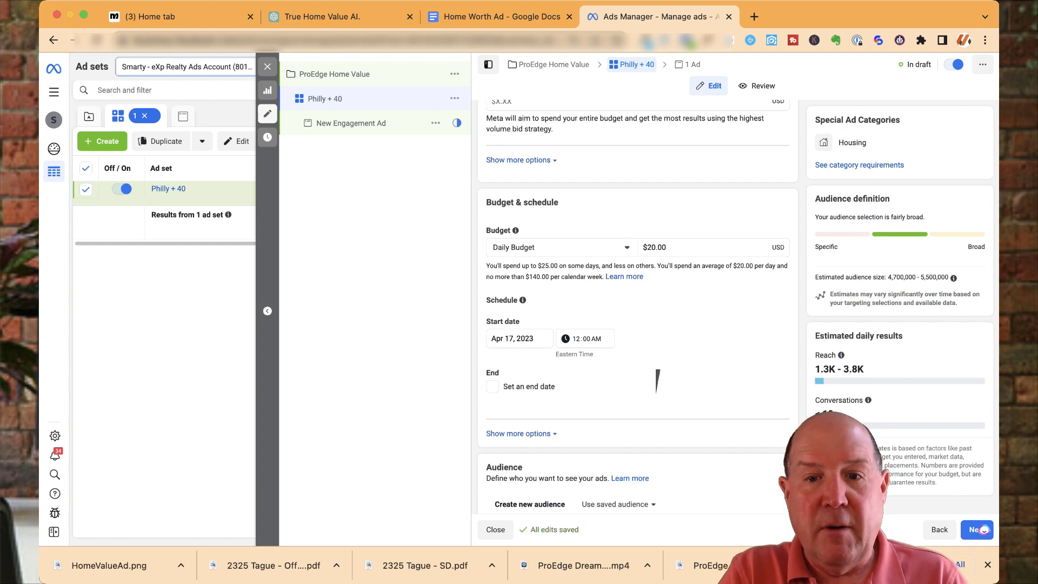
# Step: Set the ad set's daily budget to $10
pyautogui.doubleClick(655, 247)
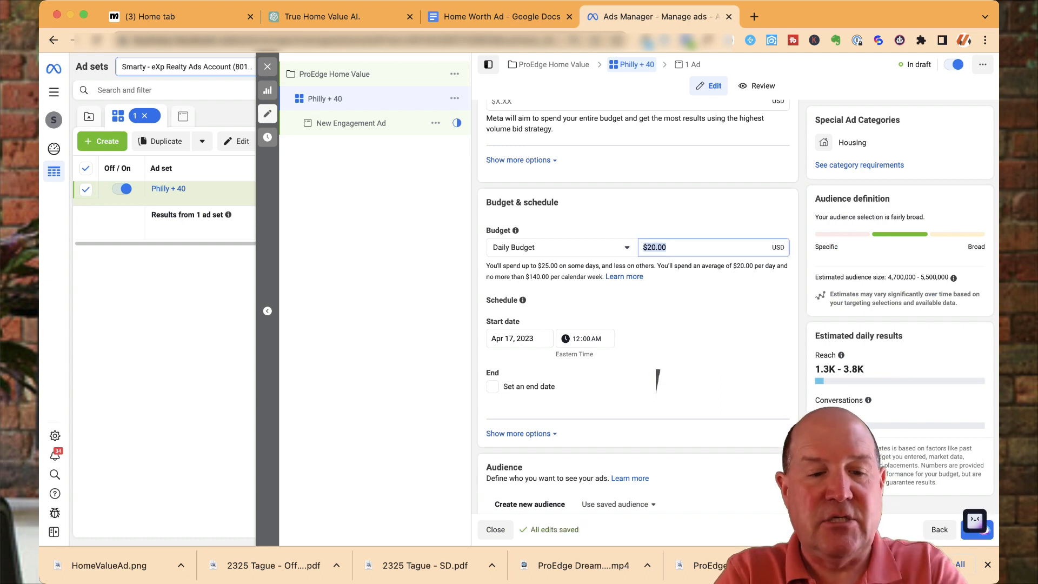
pyautogui.write('10')
pyautogui.press('Return')
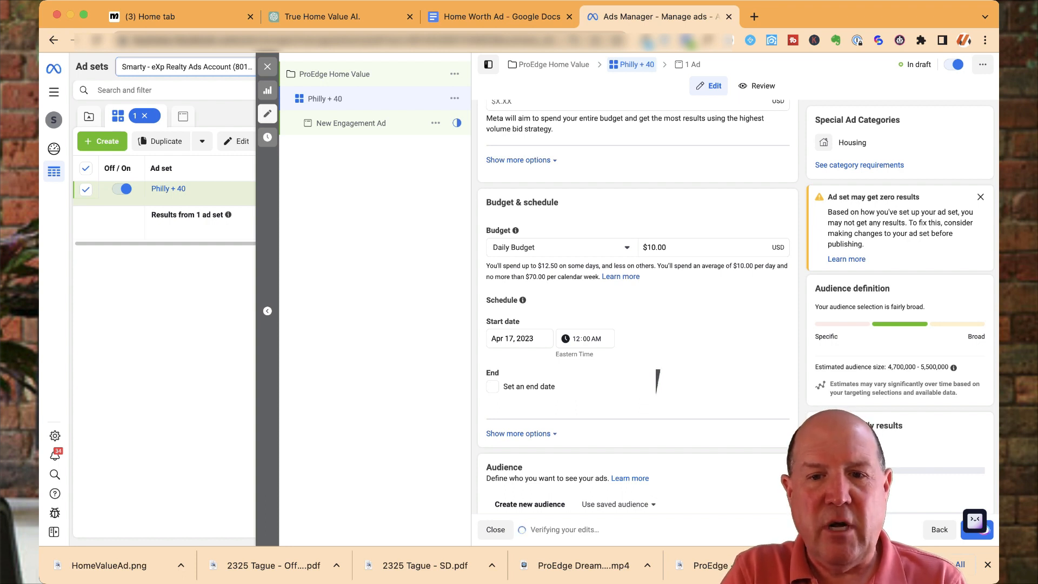
pyautogui.scroll(-3, 657, 382)
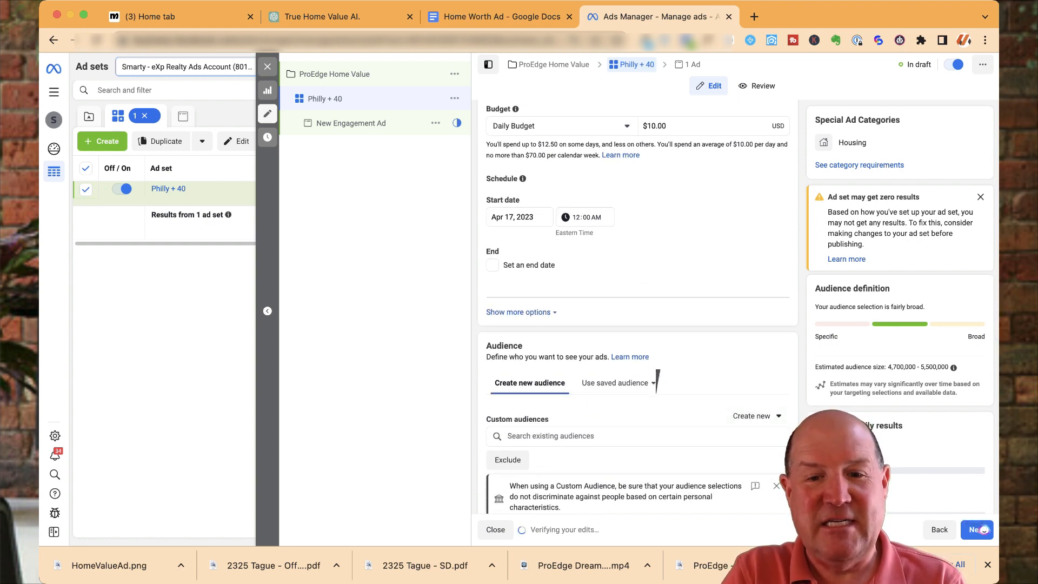
pyautogui.scroll(-5, 658, 381)
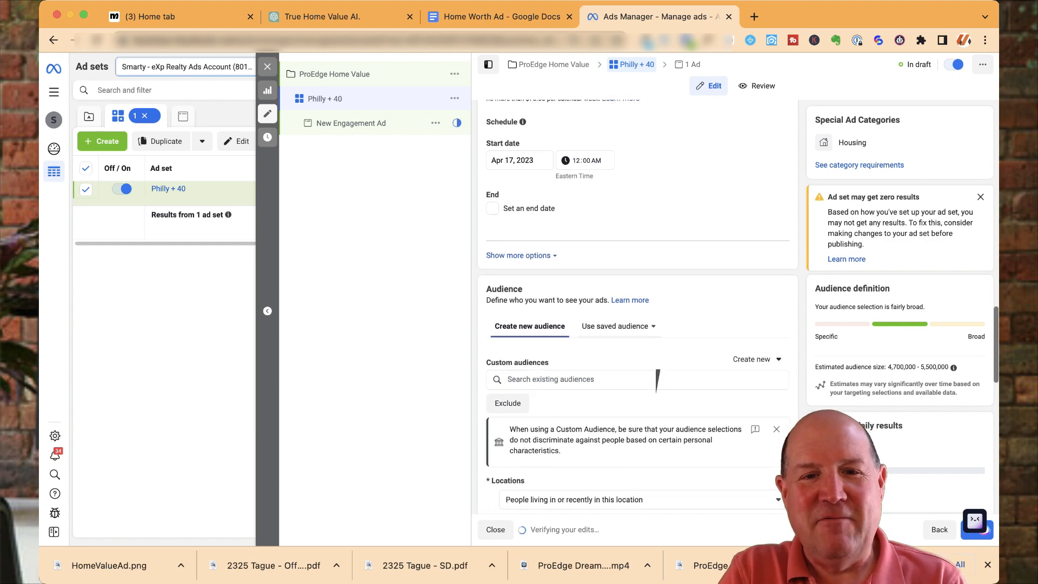
# Step: Review the ad set's schedule, custom audience, location, age, gender, detailed targeting and placement settings
pyautogui.scroll(3, 658, 381)
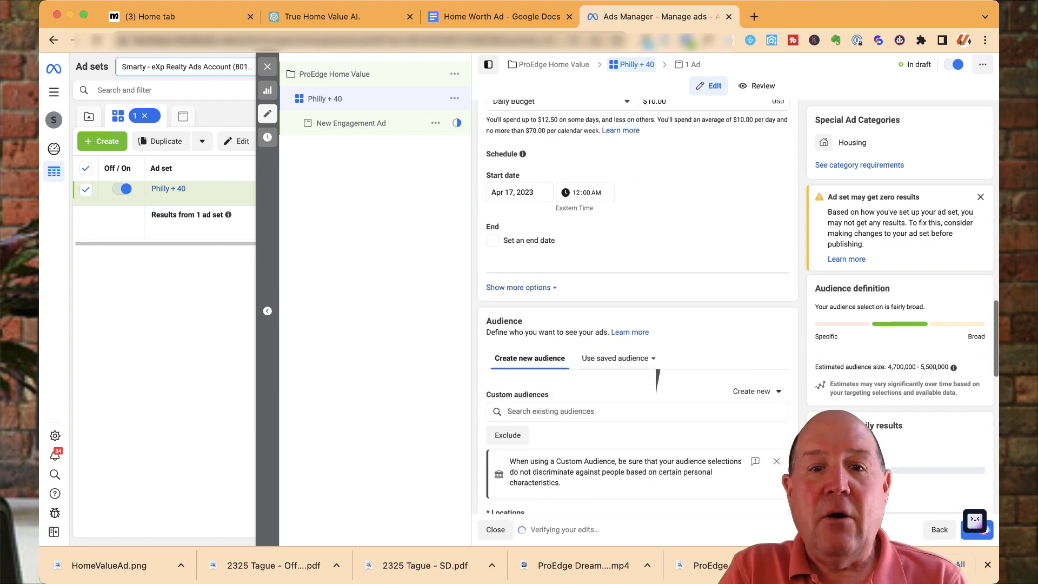
pyautogui.scroll(-1, 657, 382)
pyautogui.scroll(-2, 657, 379)
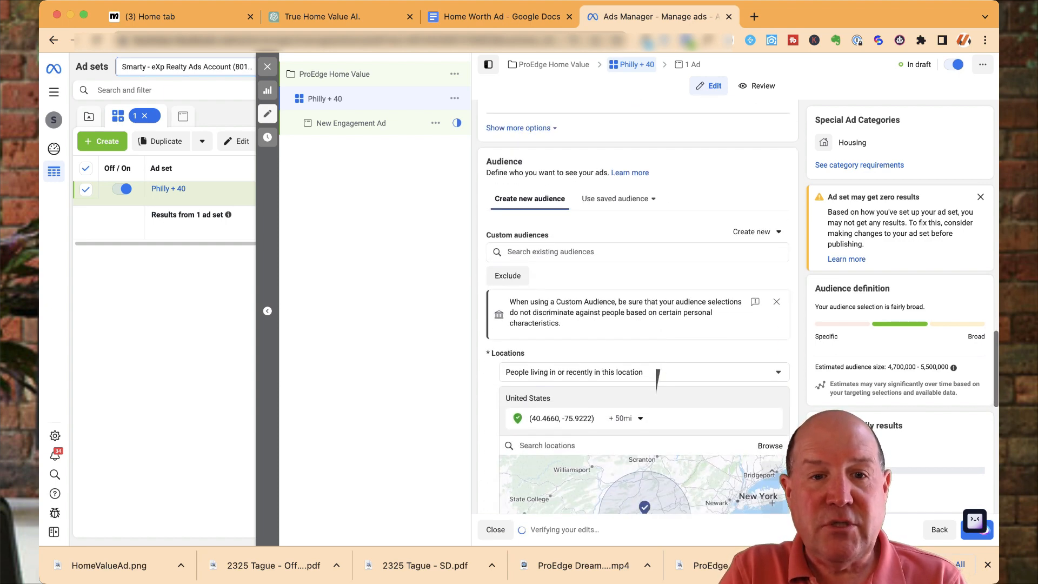
pyautogui.scroll(2, 657, 378)
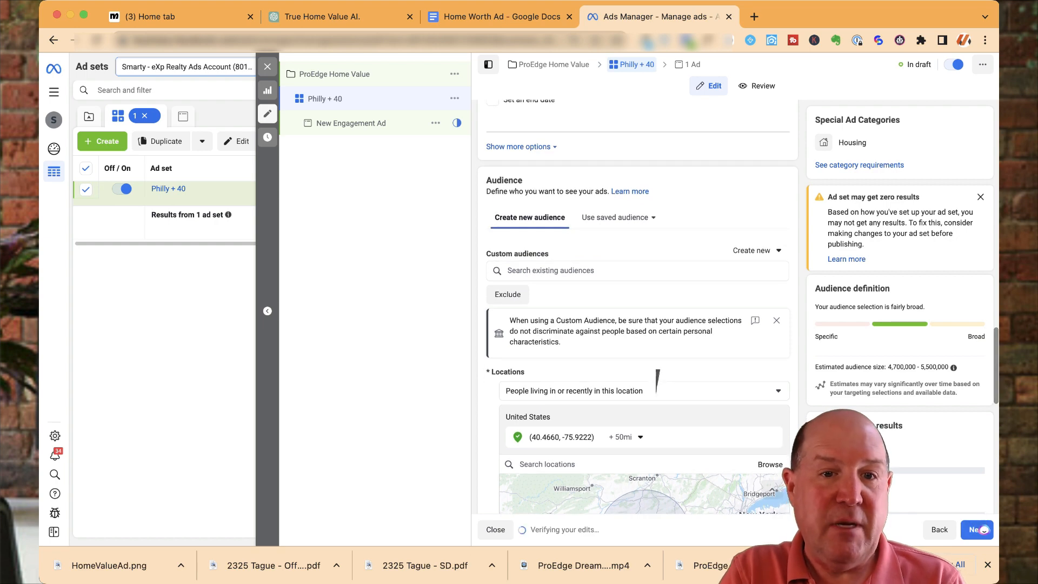
pyautogui.scroll(10, 658, 382)
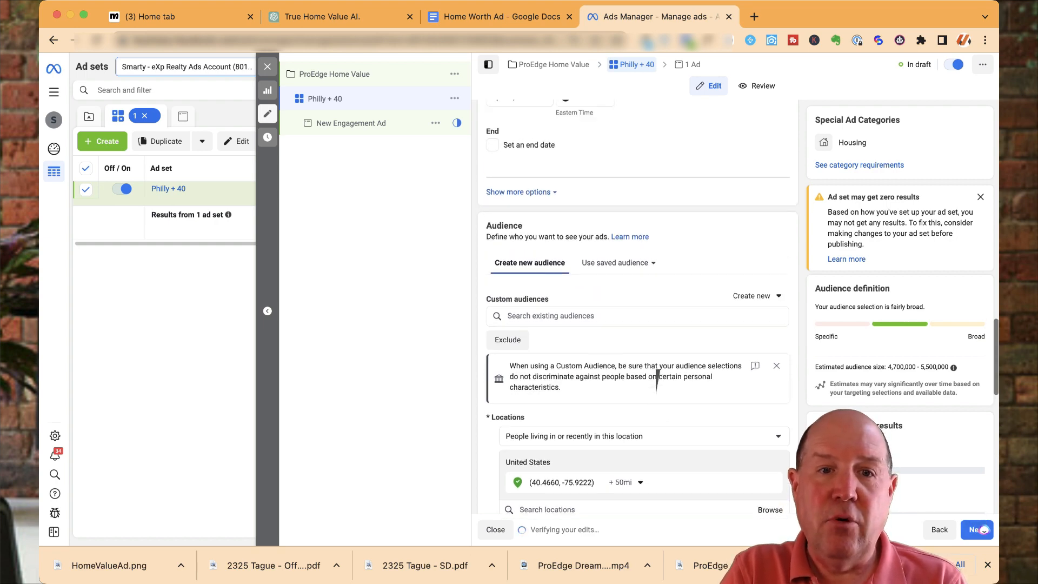
pyautogui.scroll(-17, 658, 382)
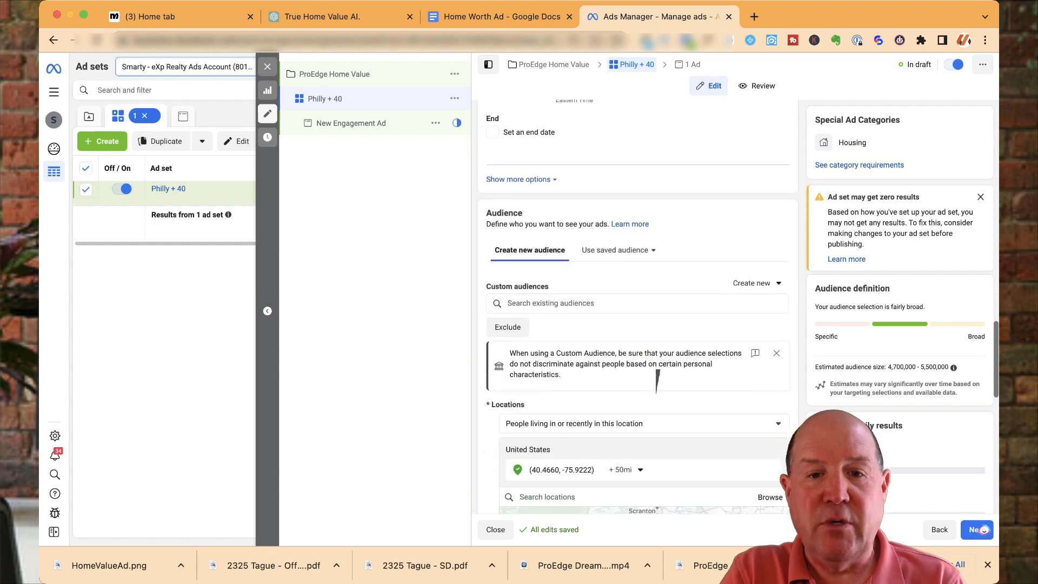
pyautogui.scroll(-5, 657, 381)
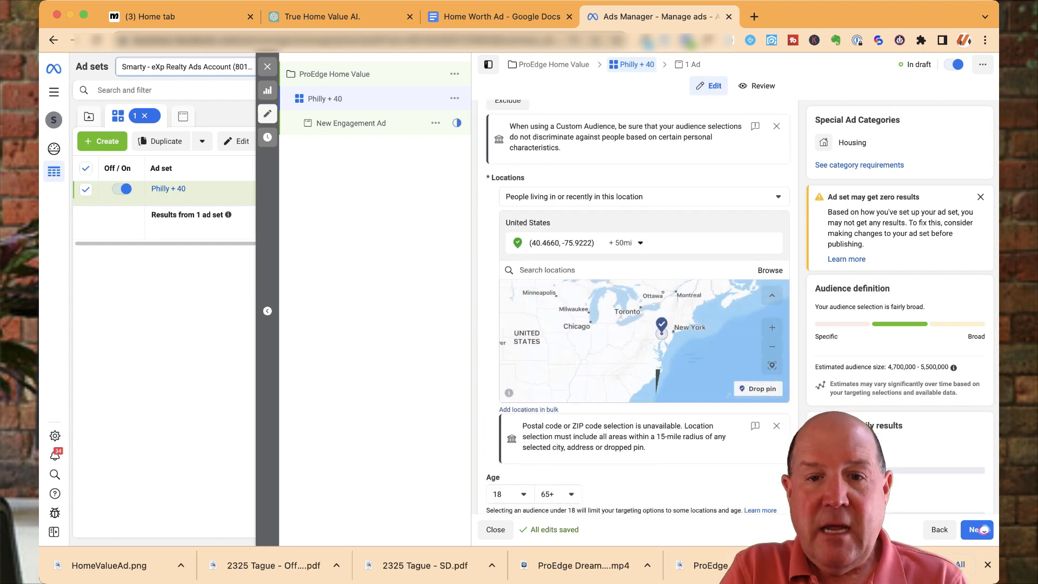
pyautogui.scroll(5, 658, 381)
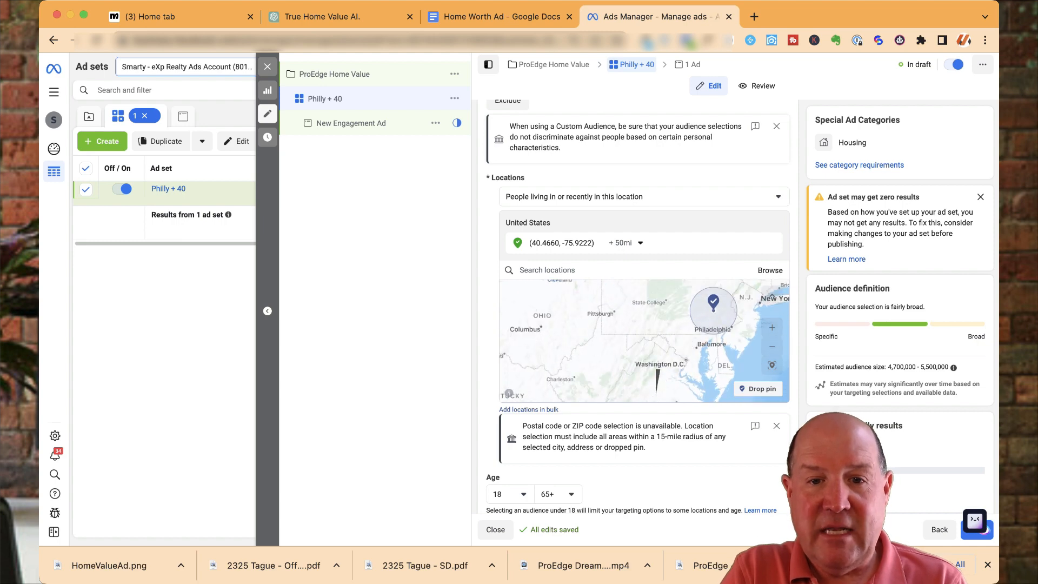
pyautogui.scroll(-4, 658, 382)
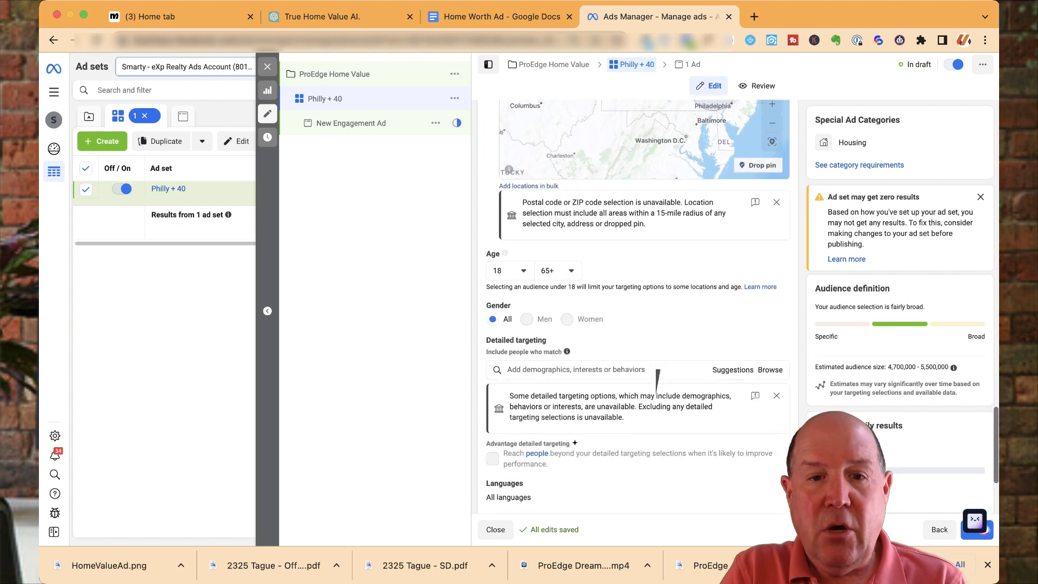
pyautogui.scroll(-3, 658, 381)
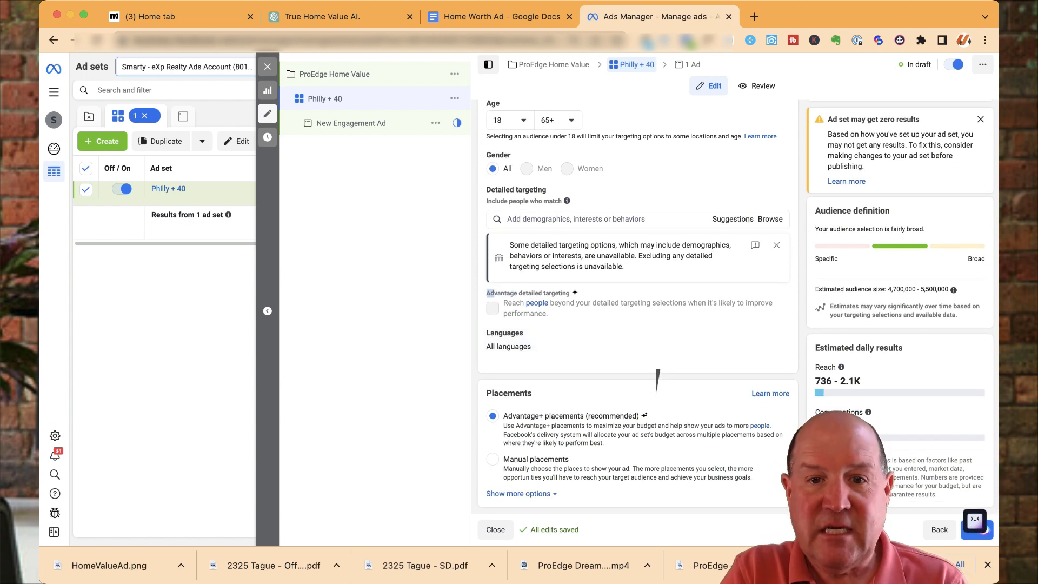
# Step: Try the For sale by owner (real estate) interest in detailed targeting, check the estimated audience size, and remove the interest
pyautogui.click(777, 245)
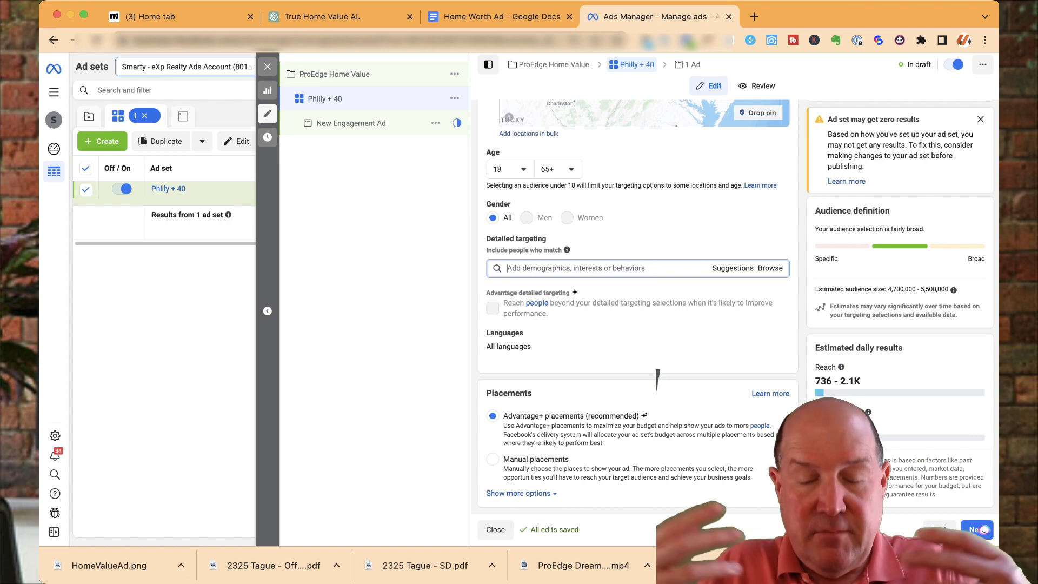
pyautogui.write('for')
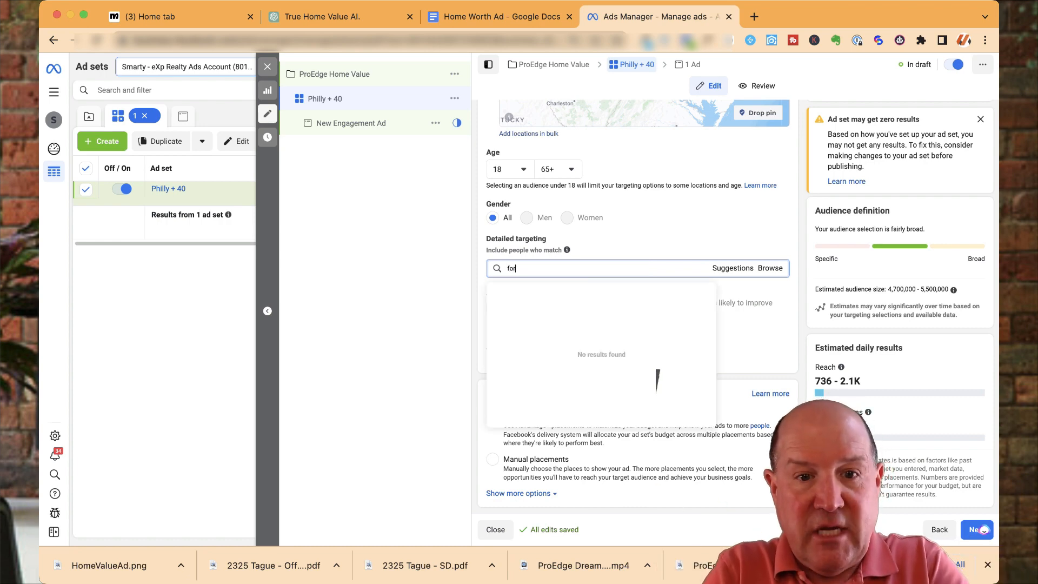
pyautogui.write(' sale')
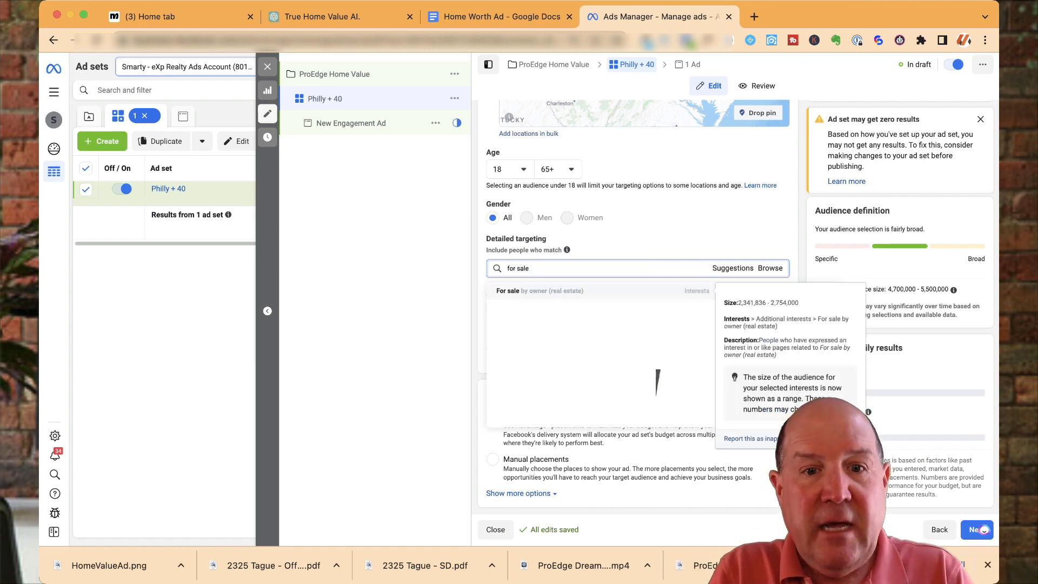
pyautogui.press('Return')
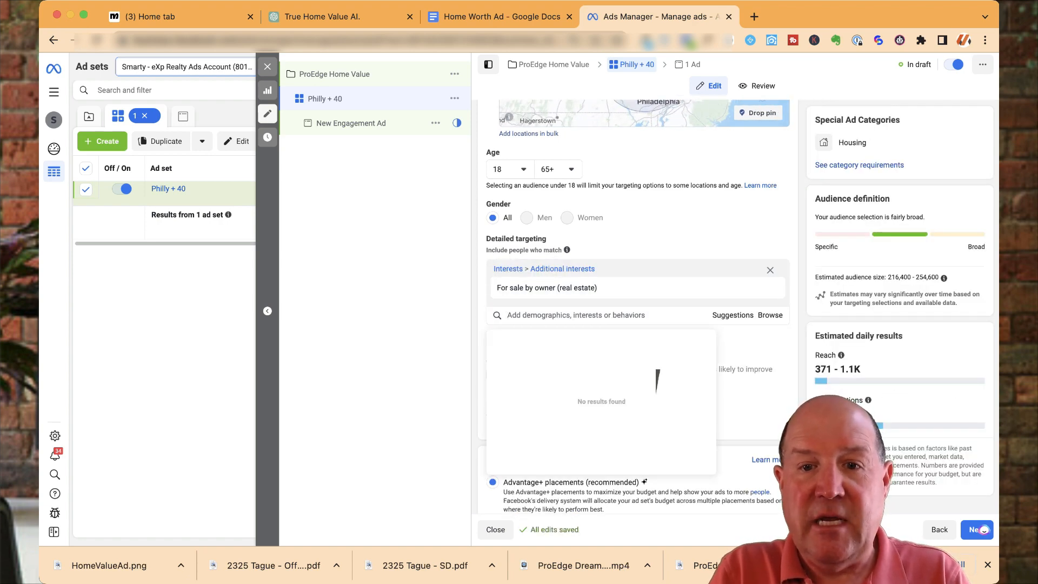
pyautogui.moveTo(888, 278); pyautogui.dragTo(940, 277)
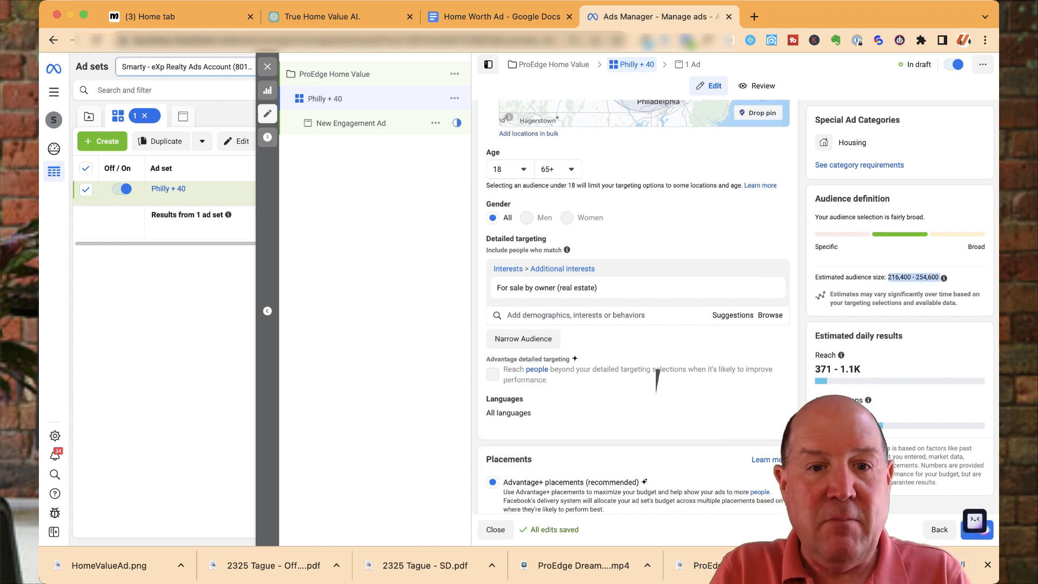
pyautogui.moveTo(638, 288)
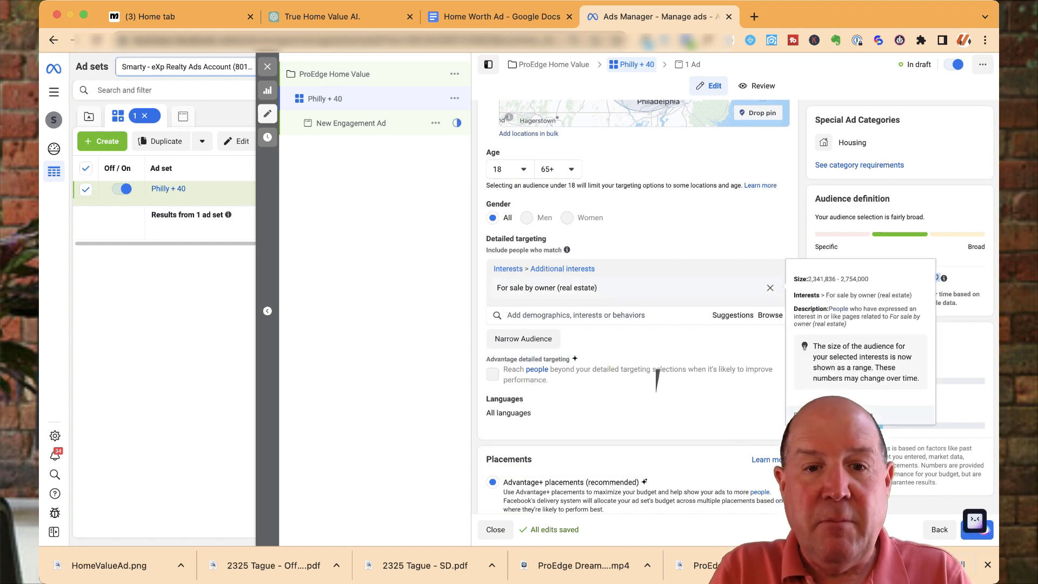
pyautogui.click(770, 289)
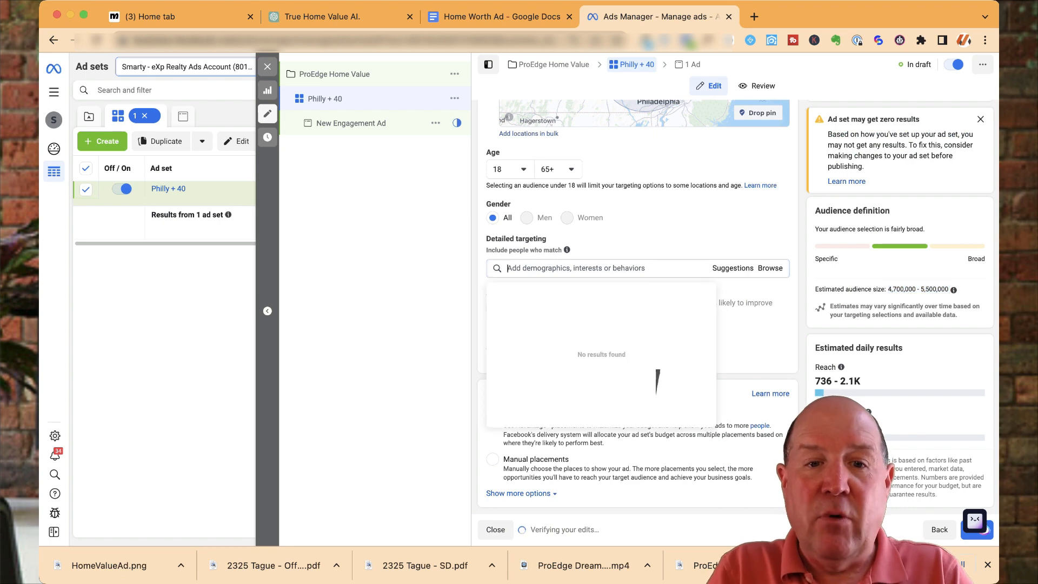
# Step: Add Zillow (real estate) as a detailed targeting interest for the ad set
pyautogui.write('morht')
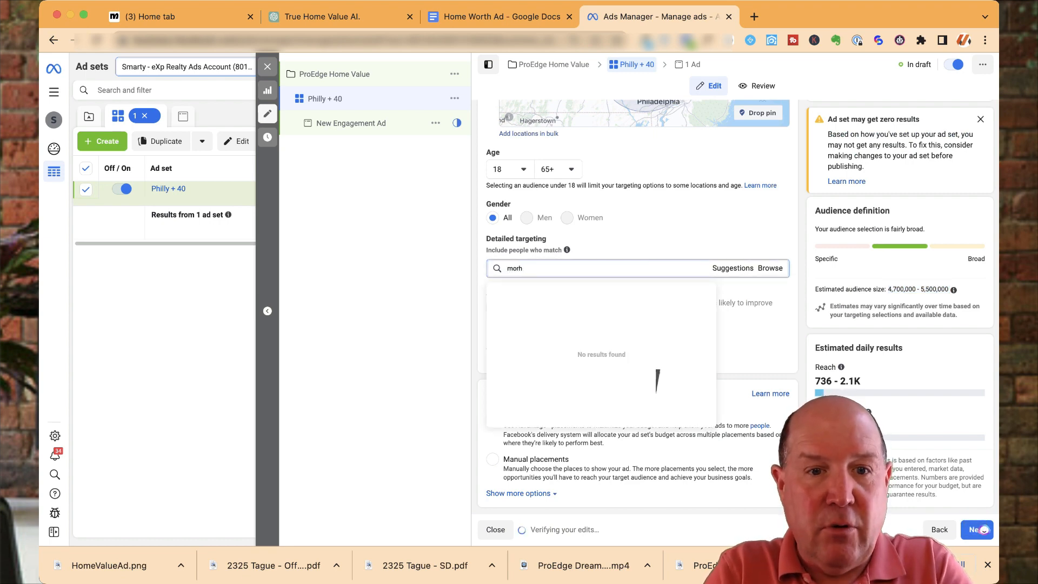
pyautogui.press('BackSpace')
pyautogui.press('BackSpace')
pyautogui.write('z')
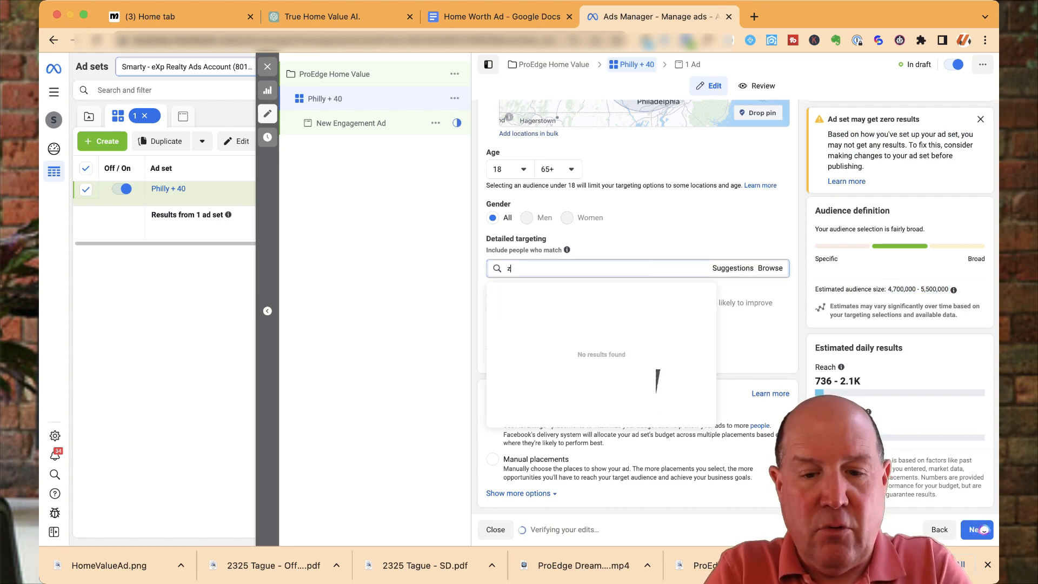
pyautogui.write('illow')
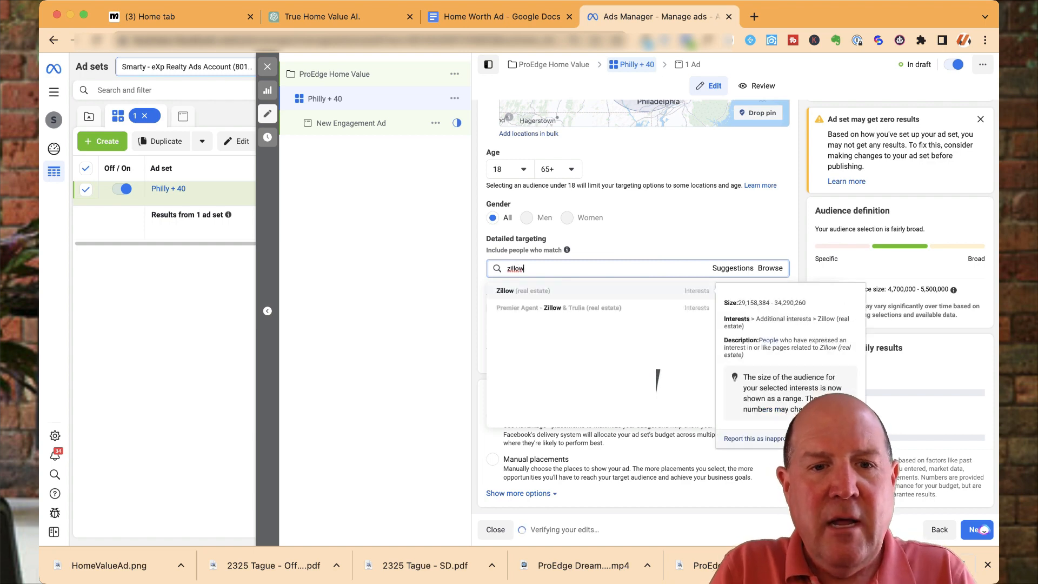
pyautogui.press('Return')
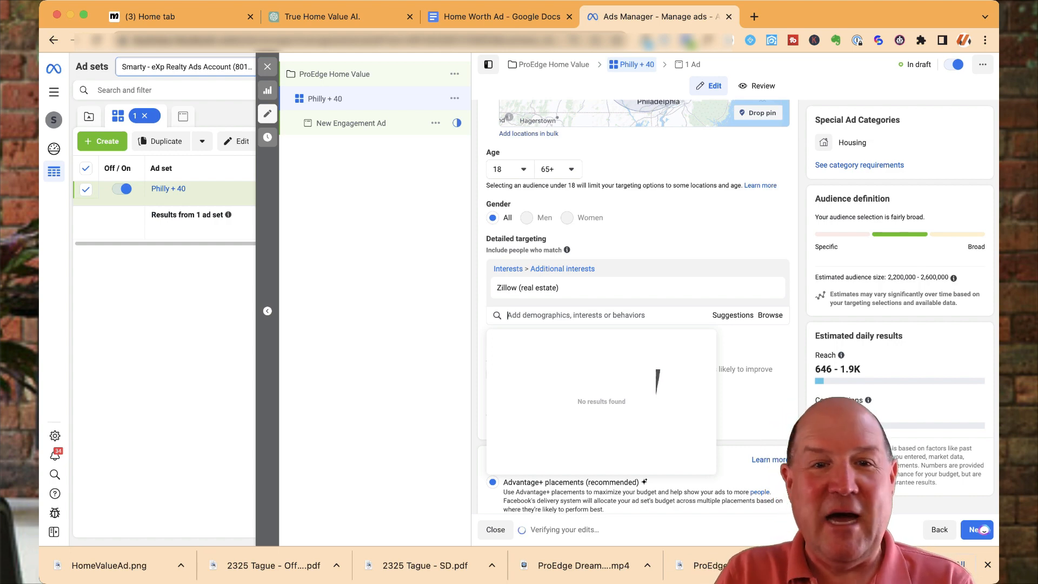
pyautogui.press('Escape')
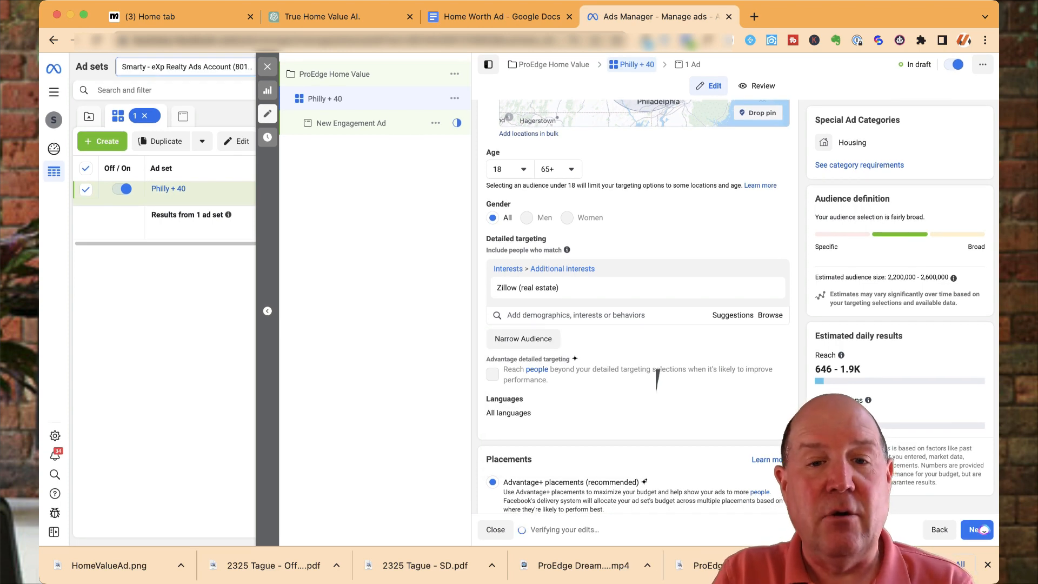
# Step: Dismiss the custom audience notice and set the location targeting to People living in this location
pyautogui.scroll(-2, 657, 378)
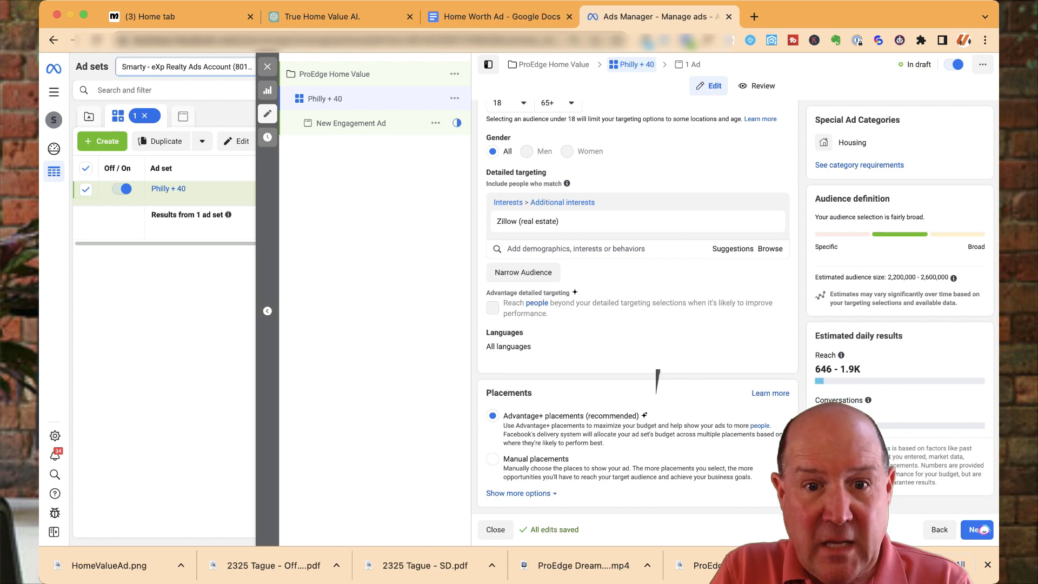
pyautogui.moveTo(487, 393); pyautogui.dragTo(533, 393)
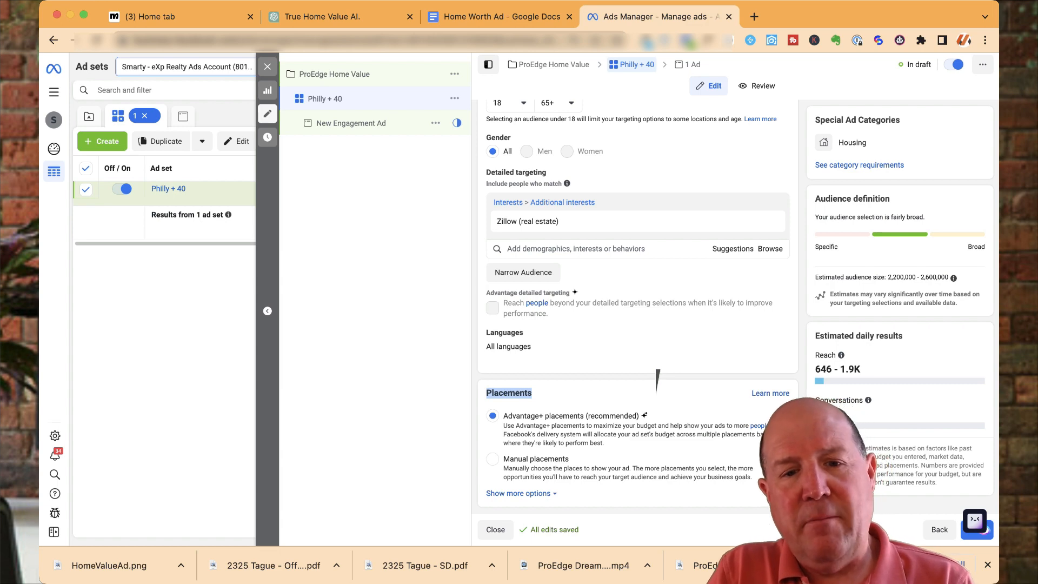
pyautogui.scroll(1, 658, 381)
pyautogui.scroll(4, 658, 380)
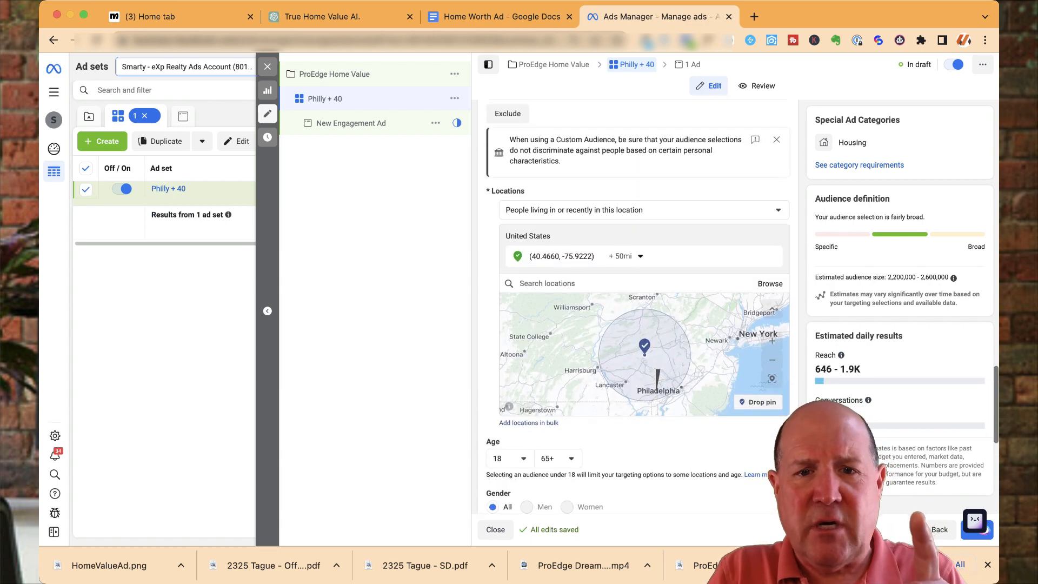
pyautogui.scroll(2, 658, 381)
pyautogui.scroll(1, 658, 380)
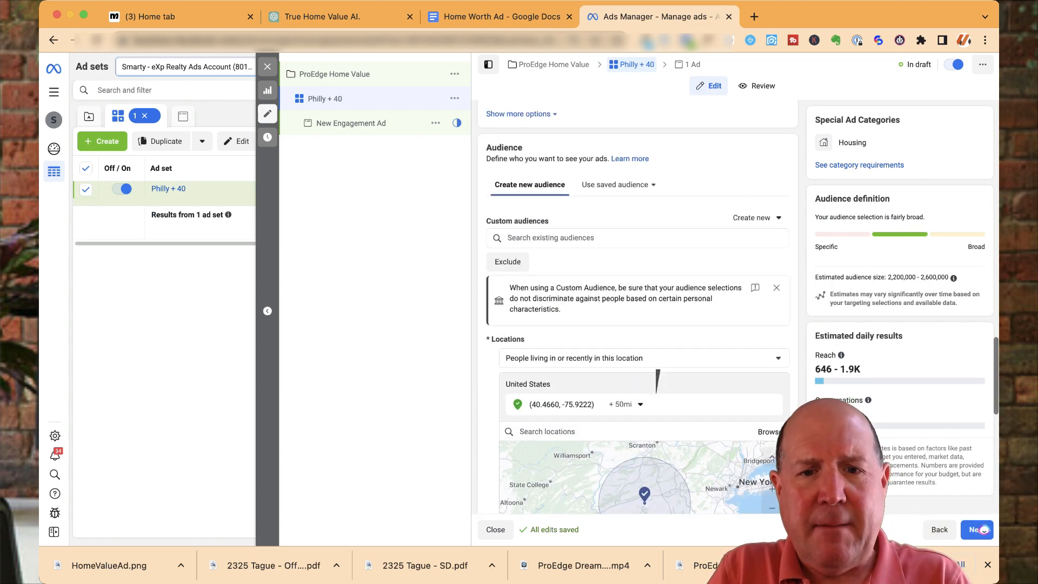
pyautogui.scroll(-1, 638, 306)
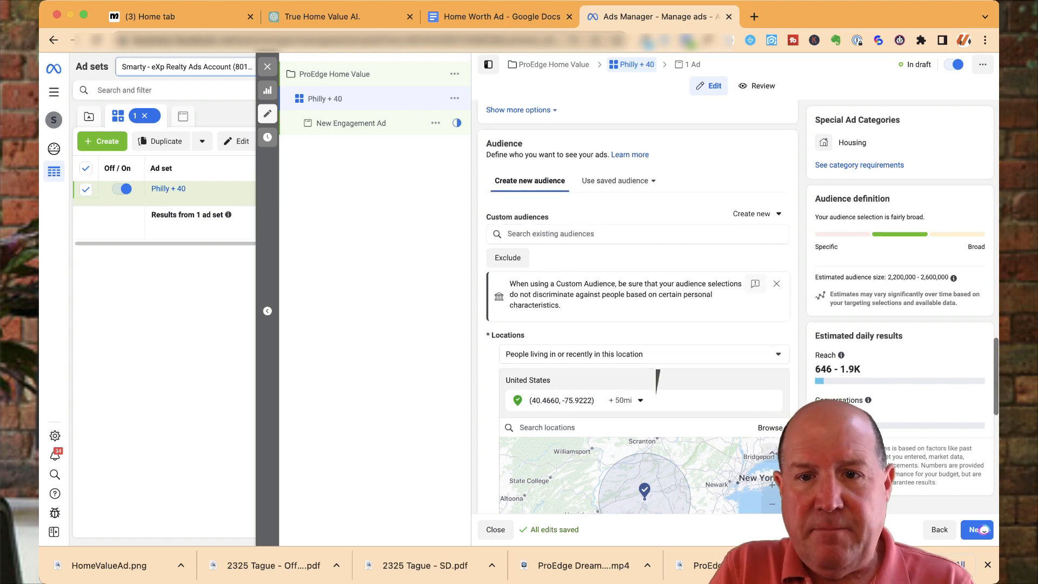
pyautogui.click(776, 285)
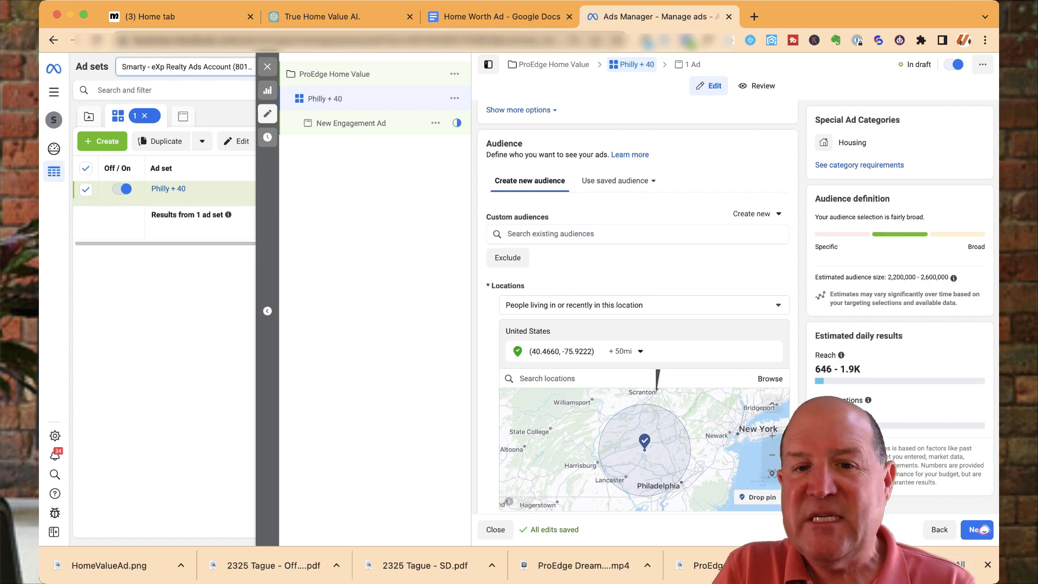
pyautogui.click(778, 305)
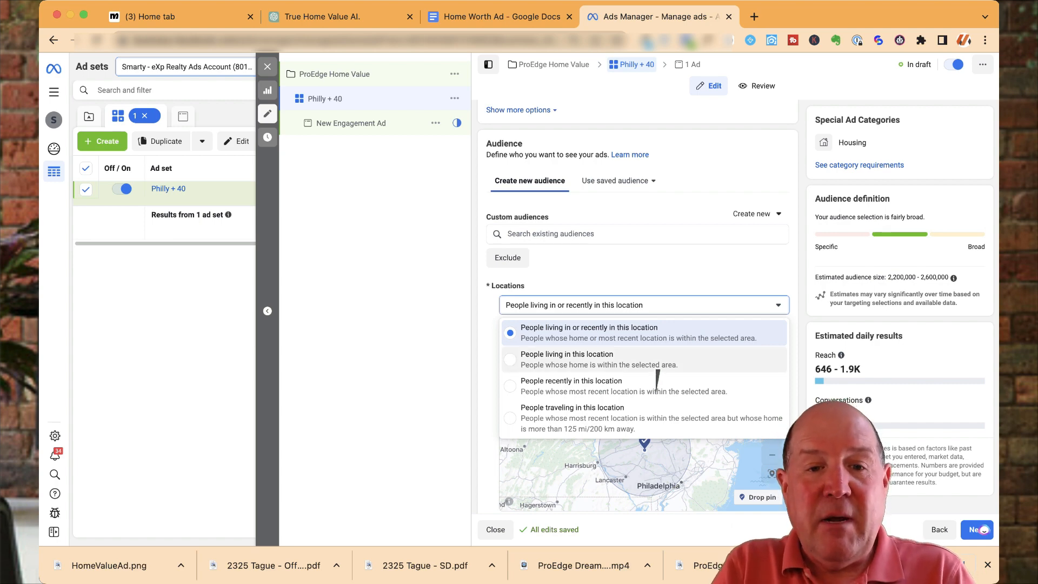
pyautogui.click(658, 371)
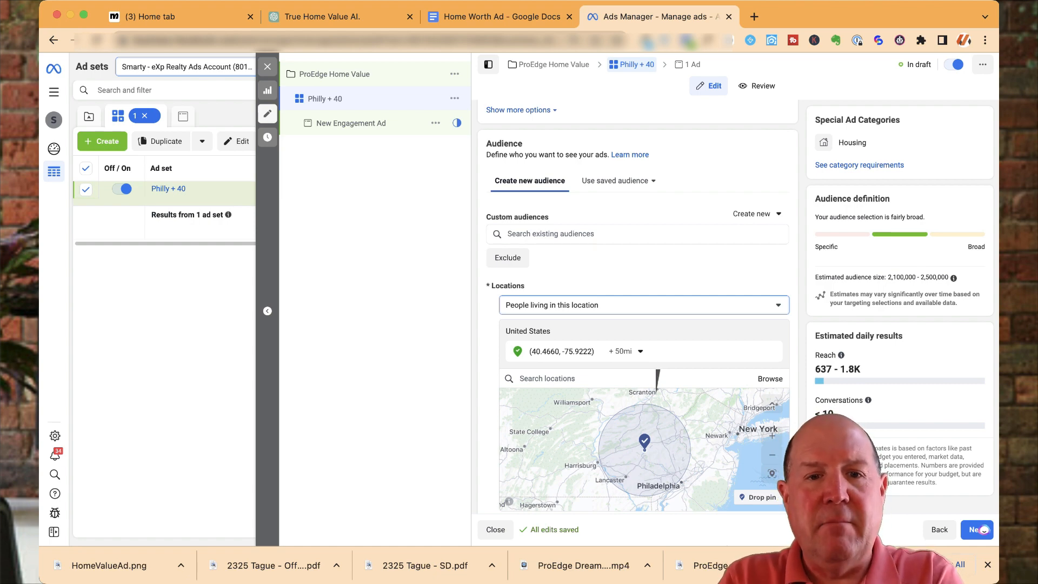
# Step: Switch the ad set to manual placements and review the available platforms and placements
pyautogui.scroll(-10, 658, 380)
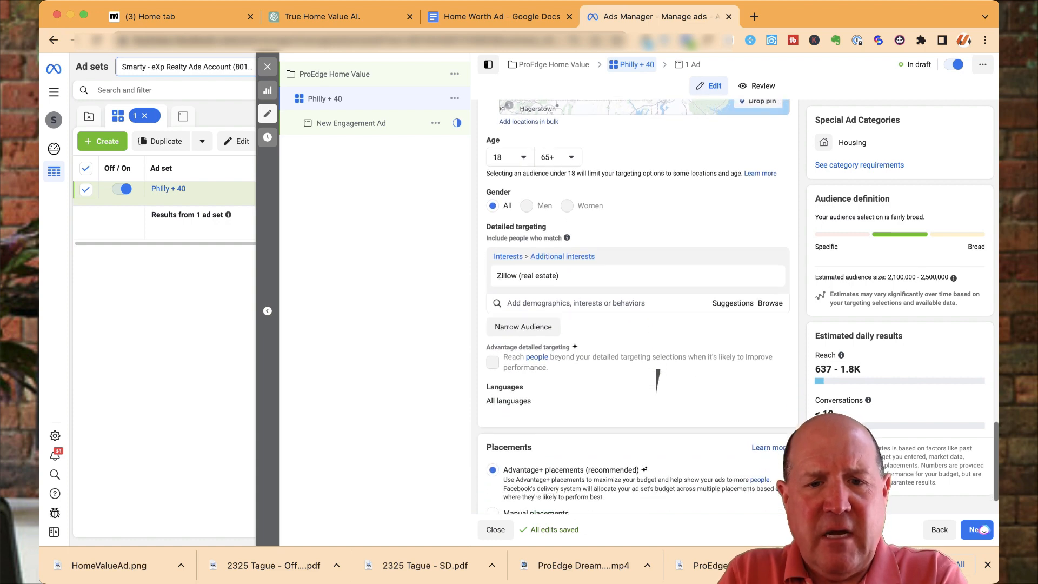
pyautogui.scroll(-2, 658, 380)
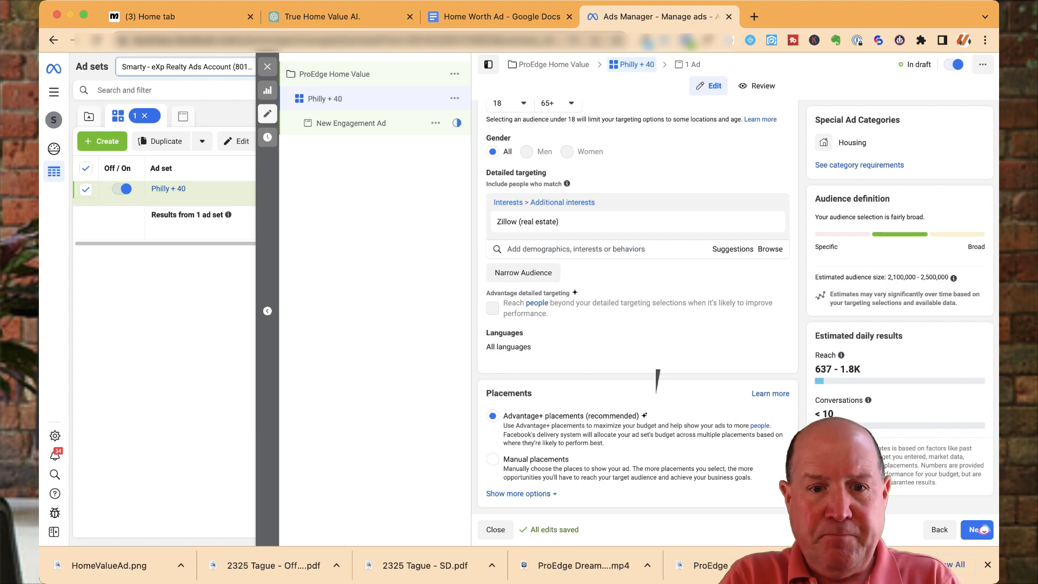
pyautogui.click(493, 459)
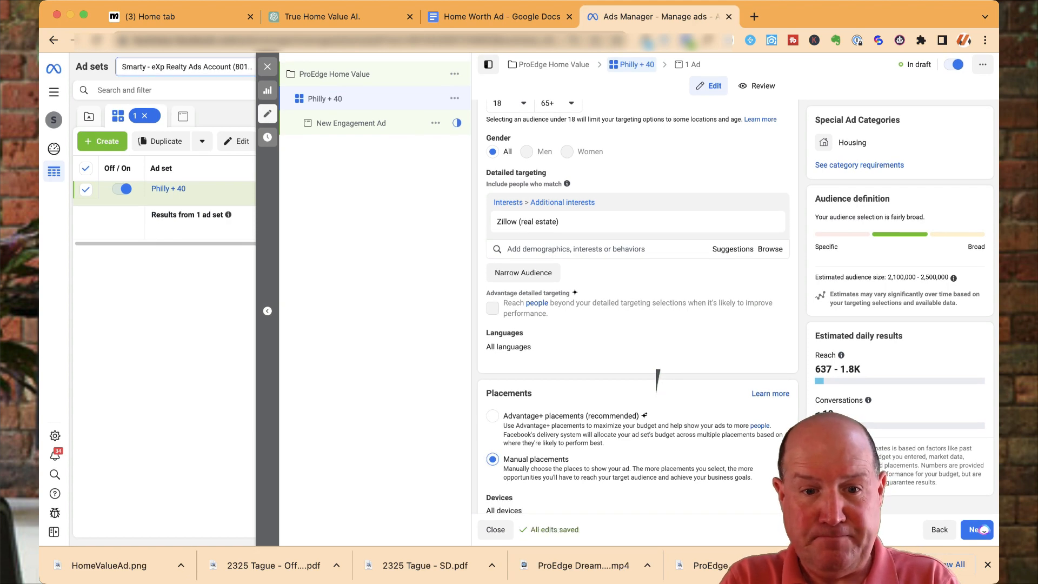
pyautogui.scroll(-5, 657, 378)
pyautogui.scroll(-4, 563, 216)
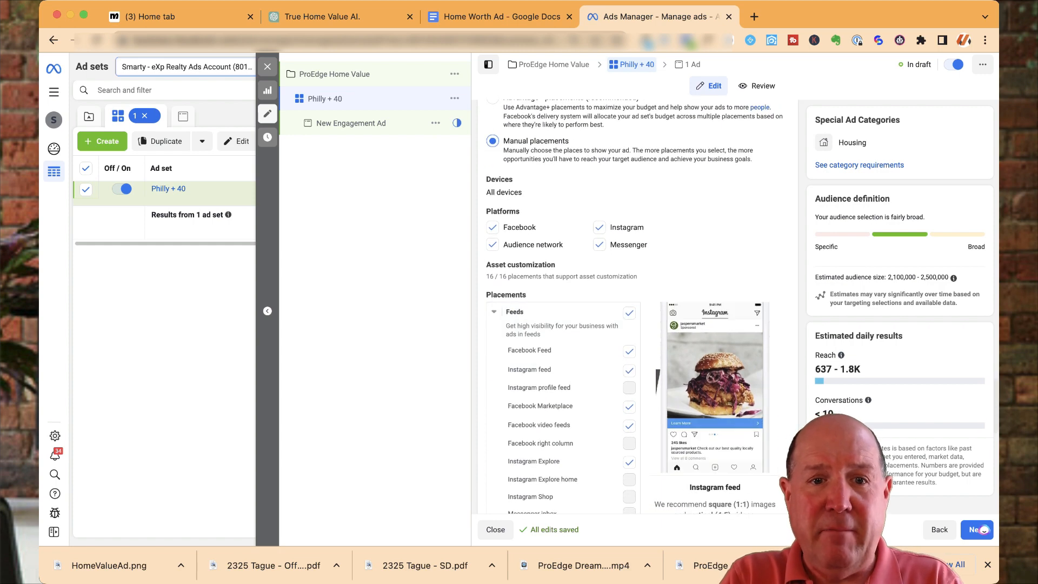
pyautogui.scroll(-5, 657, 381)
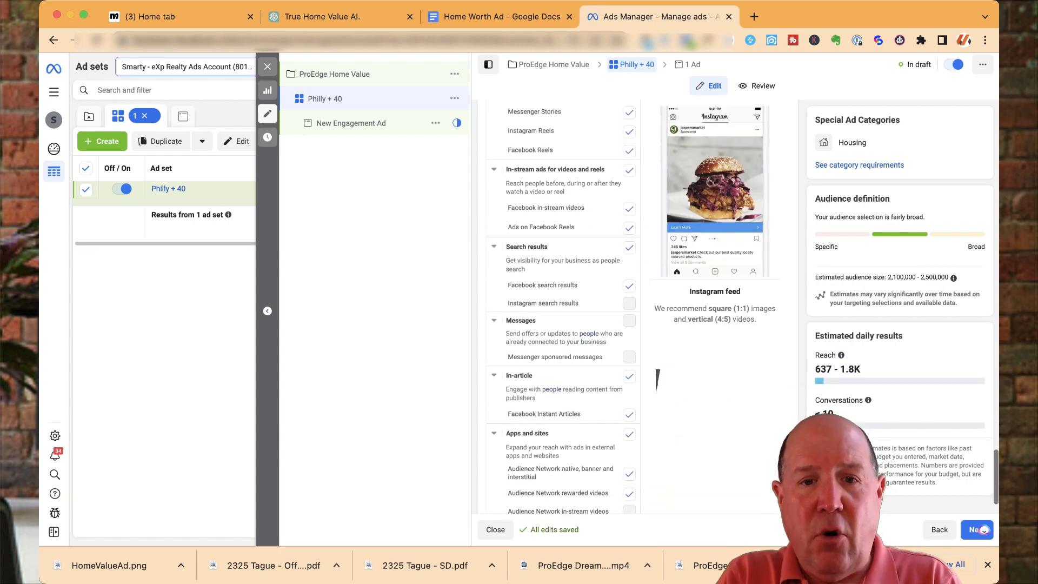
pyautogui.scroll(8, 658, 378)
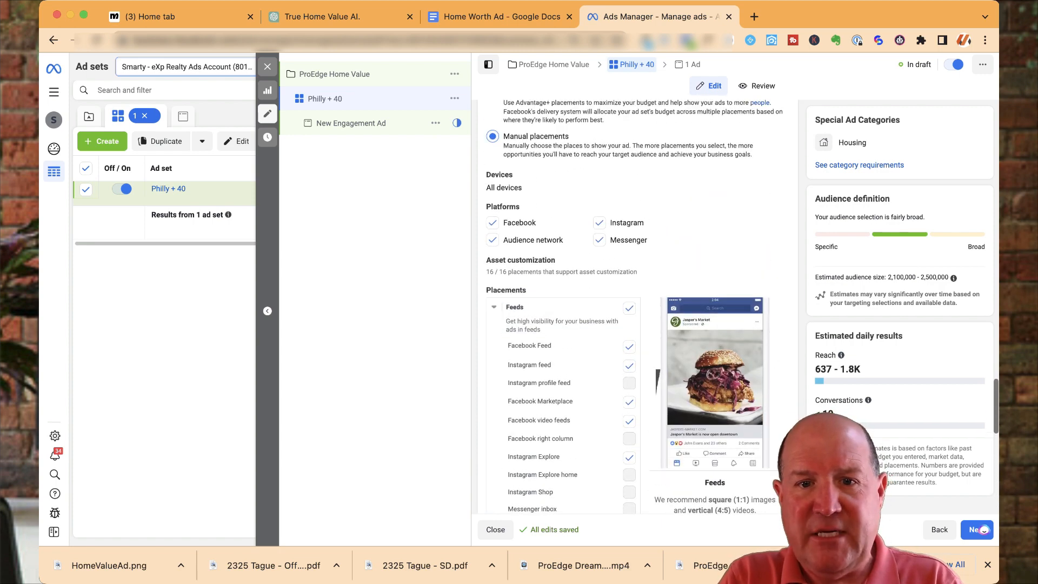
# Step: Exclude Facebook video feeds, Instagram Explore and all Stories and Reels from the ad set's manual placements
pyautogui.scroll(-1, 658, 382)
pyautogui.scroll(-2, 658, 381)
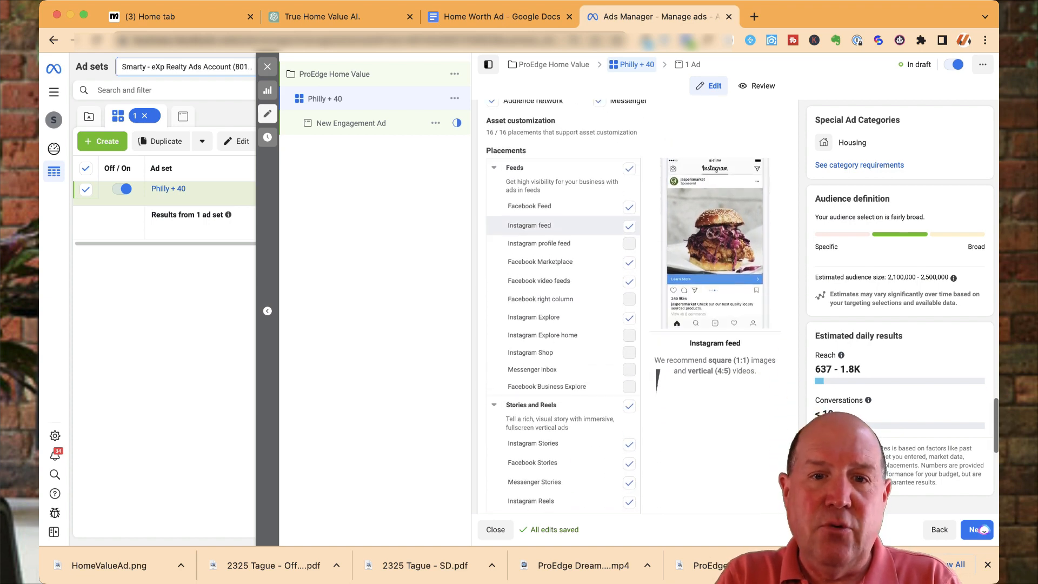
pyautogui.click(629, 307)
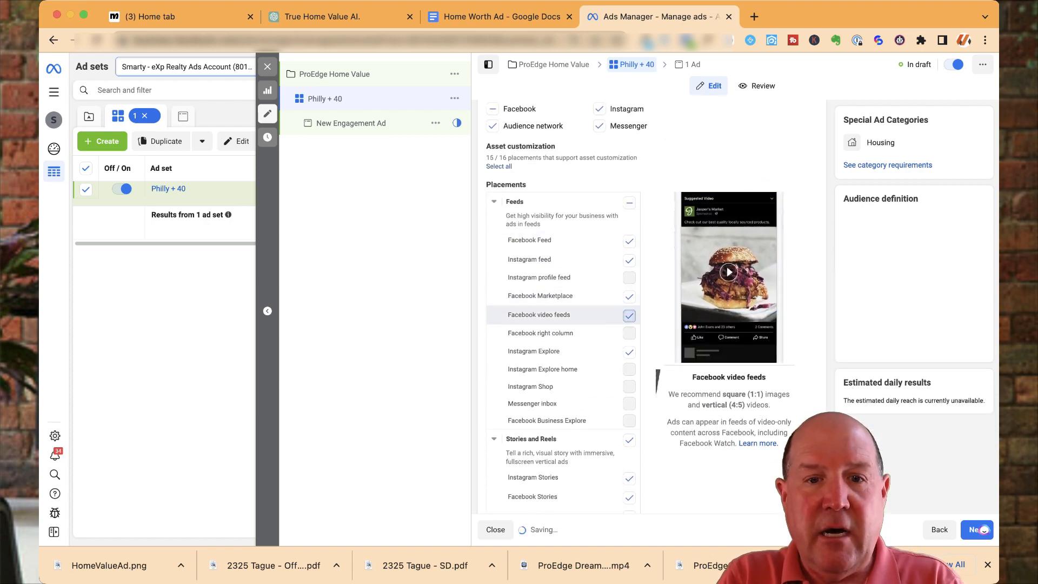
pyautogui.click(629, 352)
pyautogui.click(629, 439)
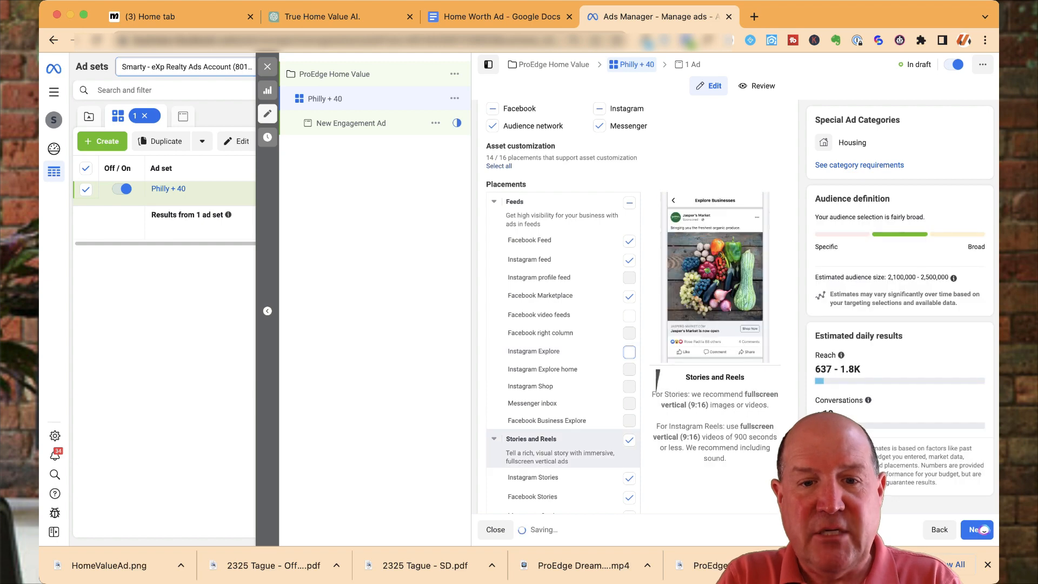
# Step: Exclude the In-stream ads for videos and reels, Search results, In-article, and Apps and sites placements from the ad set
pyautogui.scroll(-7, 657, 380)
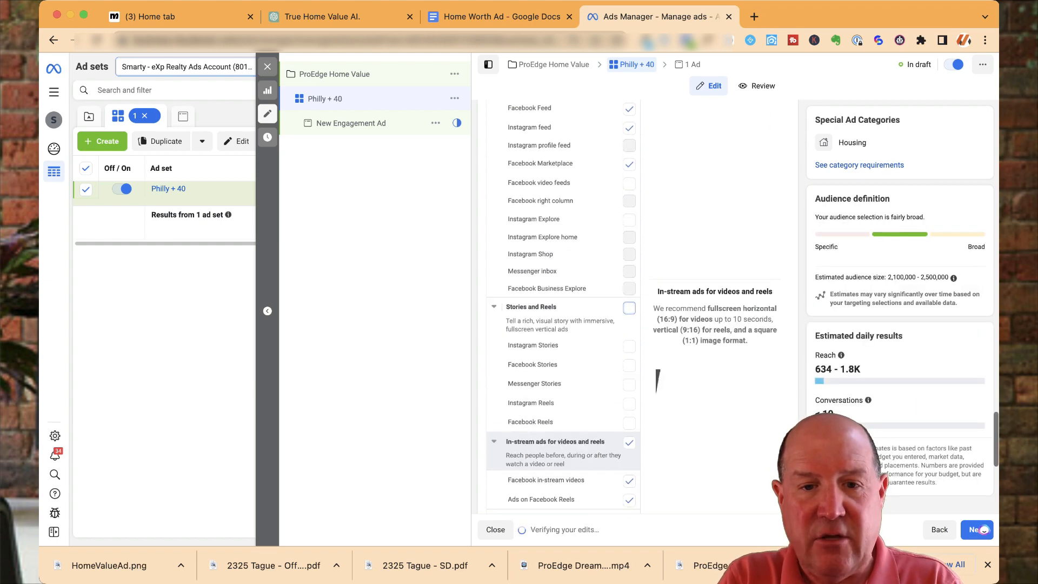
pyautogui.click(630, 403)
pyautogui.scroll(-4, 563, 403)
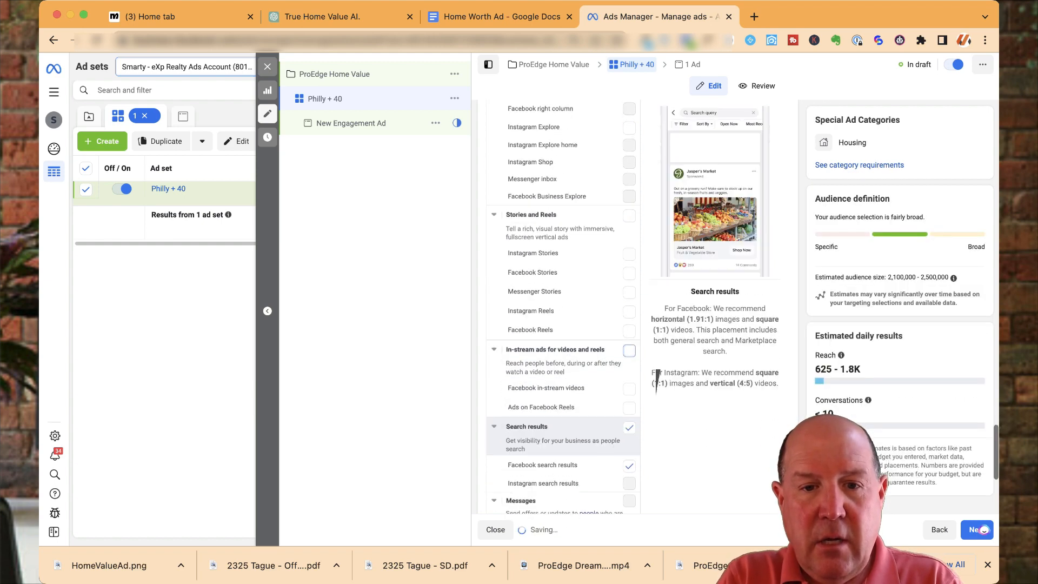
pyautogui.click(629, 382)
pyautogui.scroll(-6, 657, 376)
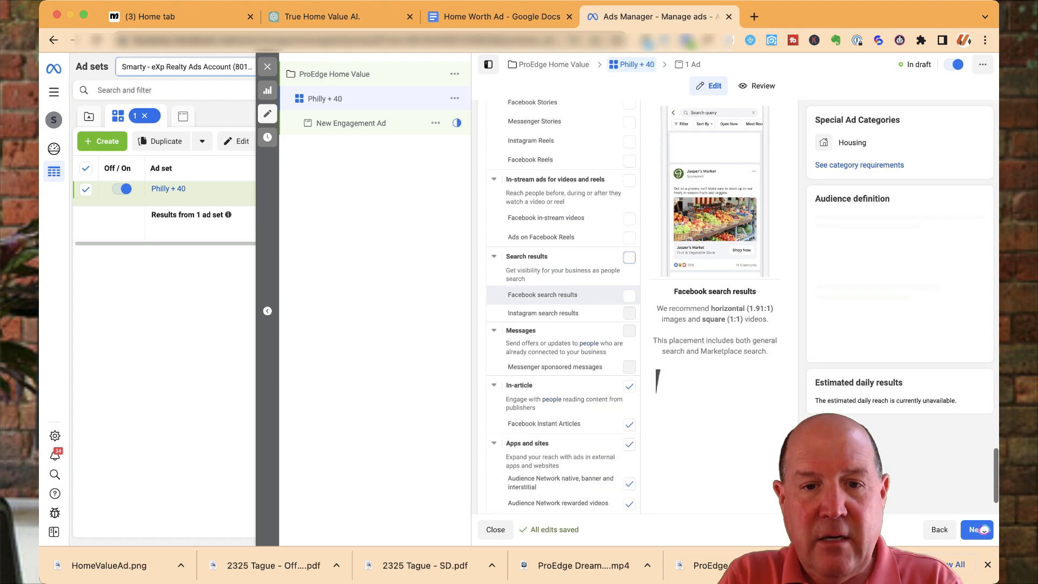
pyautogui.click(630, 356)
pyautogui.scroll(-2, 629, 357)
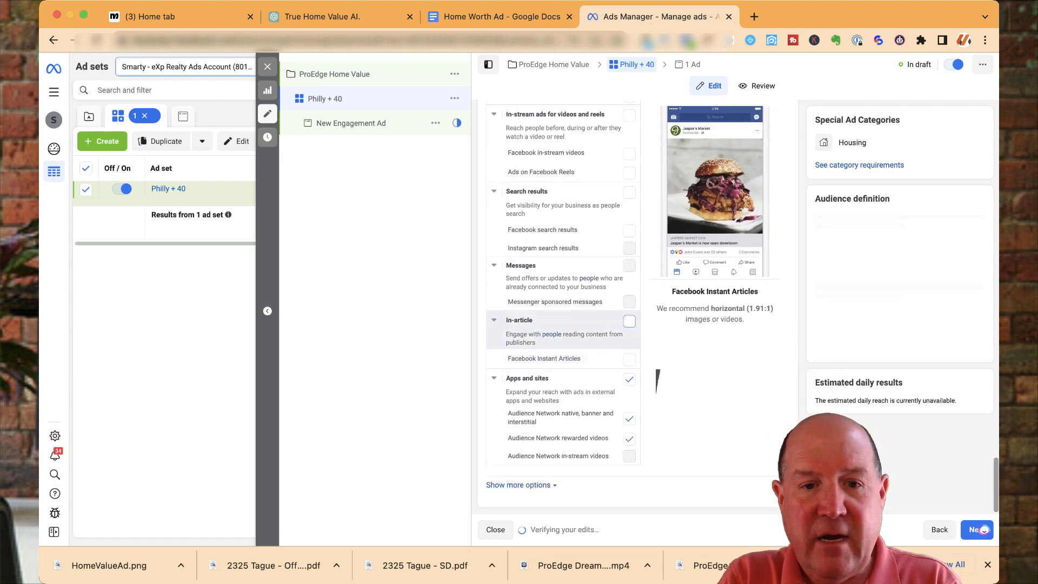
pyautogui.click(630, 379)
pyautogui.scroll(10, 657, 379)
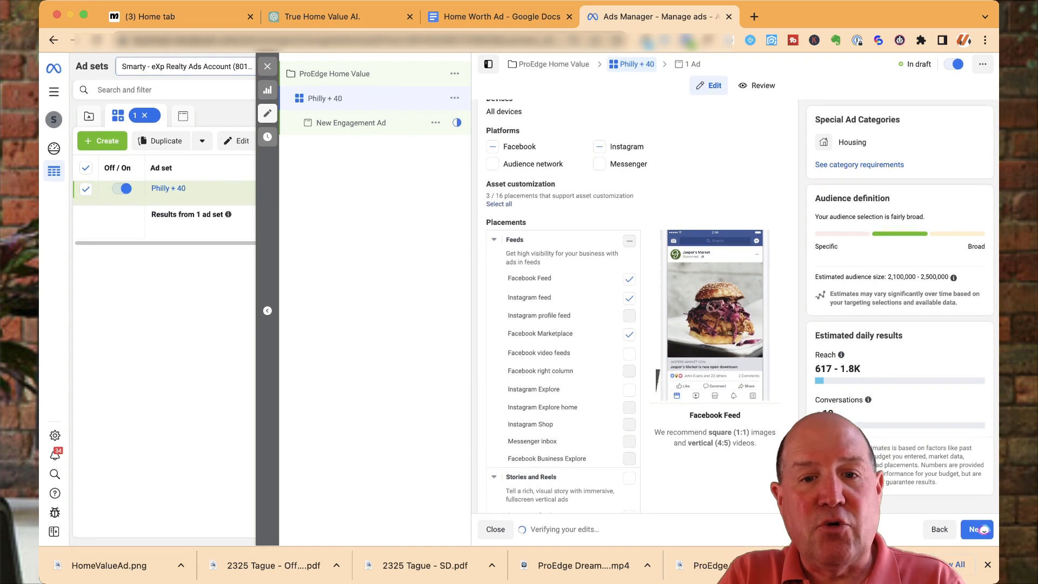
# Step: Proceed to the ad level and name the ad Home Value Image1
pyautogui.scroll(-8, 562, 303)
pyautogui.scroll(-1, 657, 379)
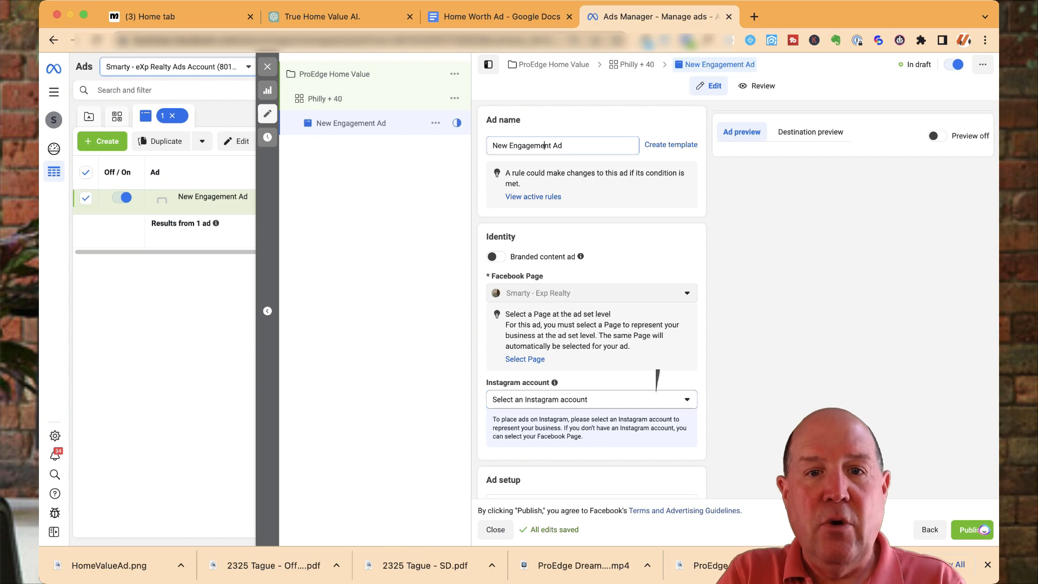
pyautogui.write('Hom')
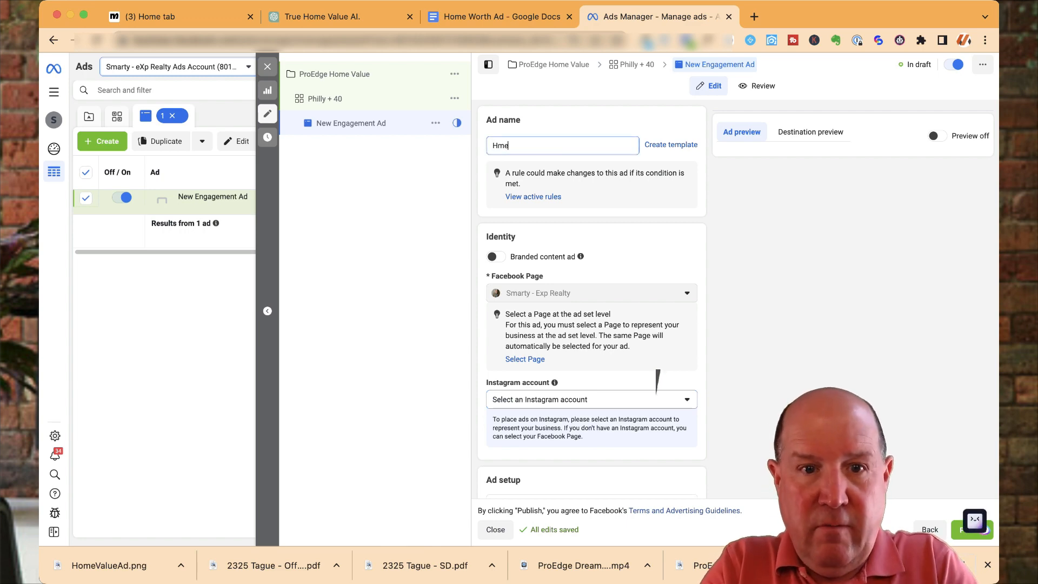
pyautogui.write('e Value ')
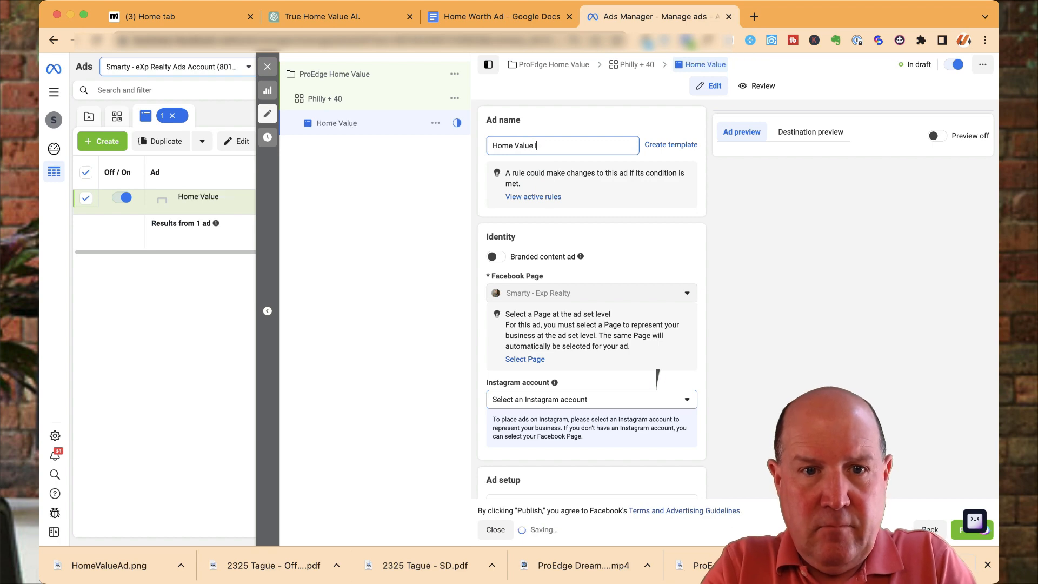
pyautogui.write('Image')
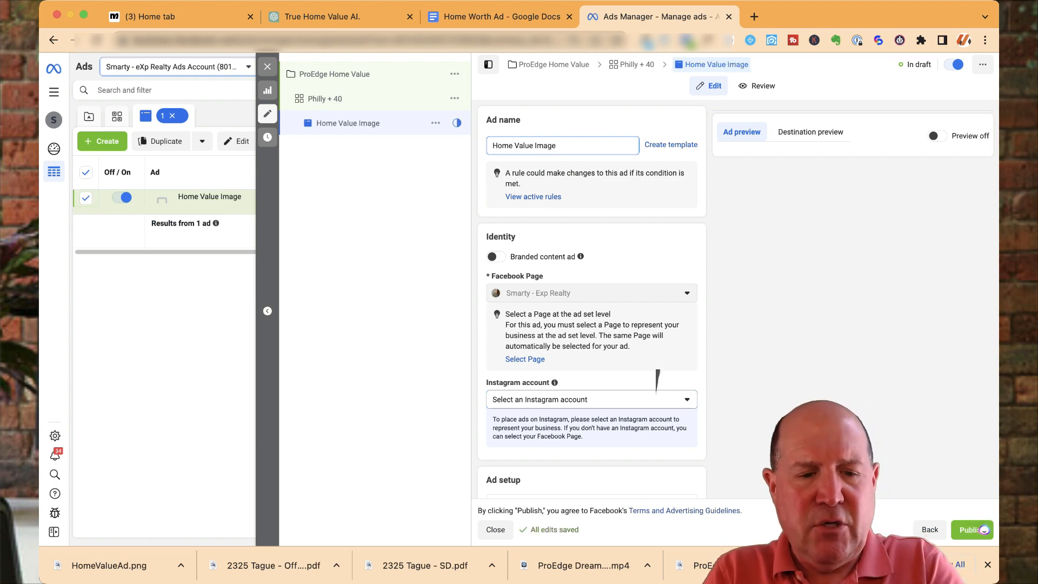
pyautogui.write('1')
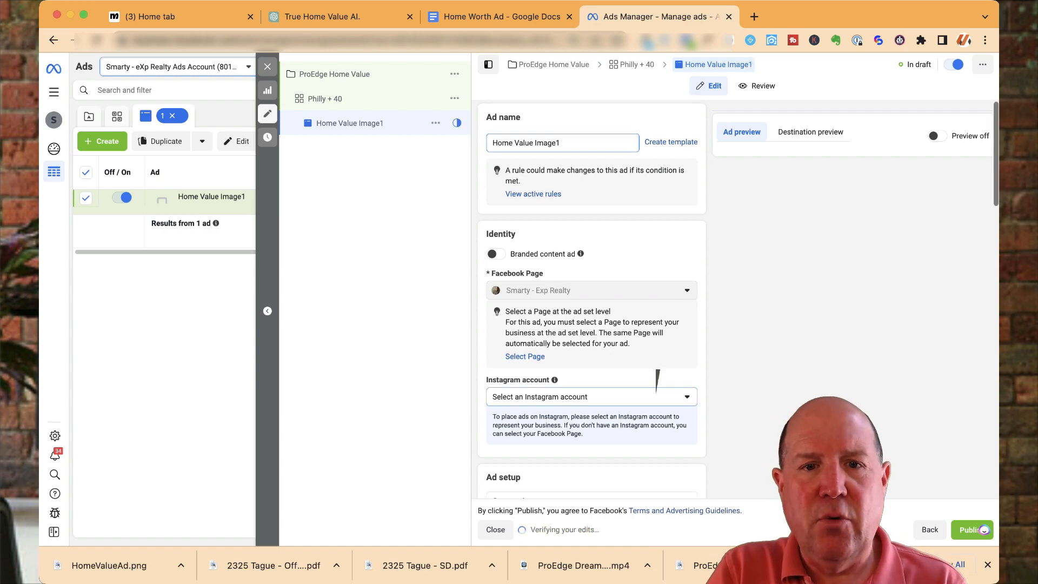
# Step: Select the available Instagram account as the ad's Instagram identity
pyautogui.scroll(-3, 658, 379)
pyautogui.scroll(-2, 657, 378)
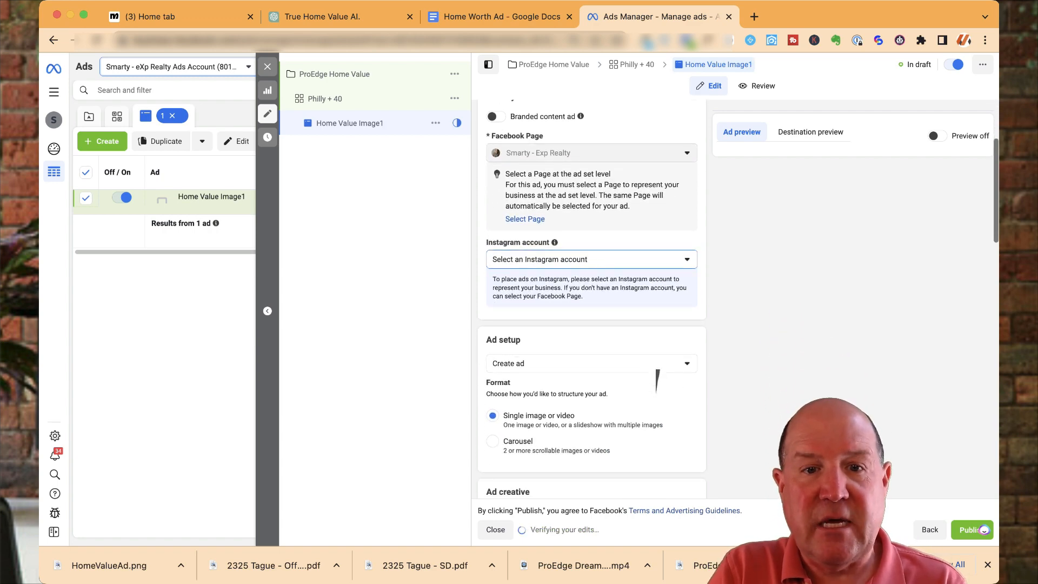
pyautogui.scroll(1, 657, 379)
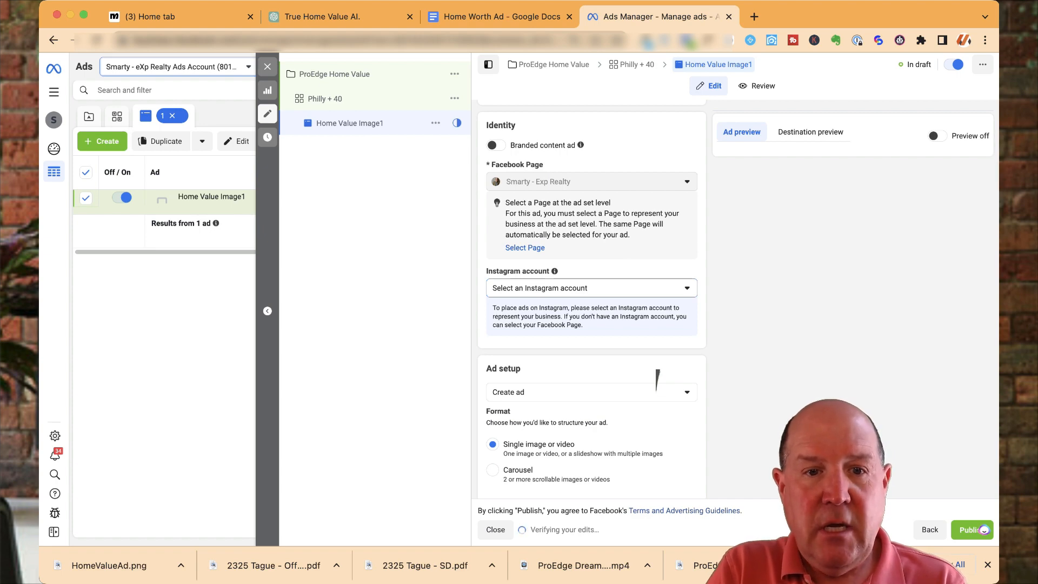
pyautogui.click(591, 288)
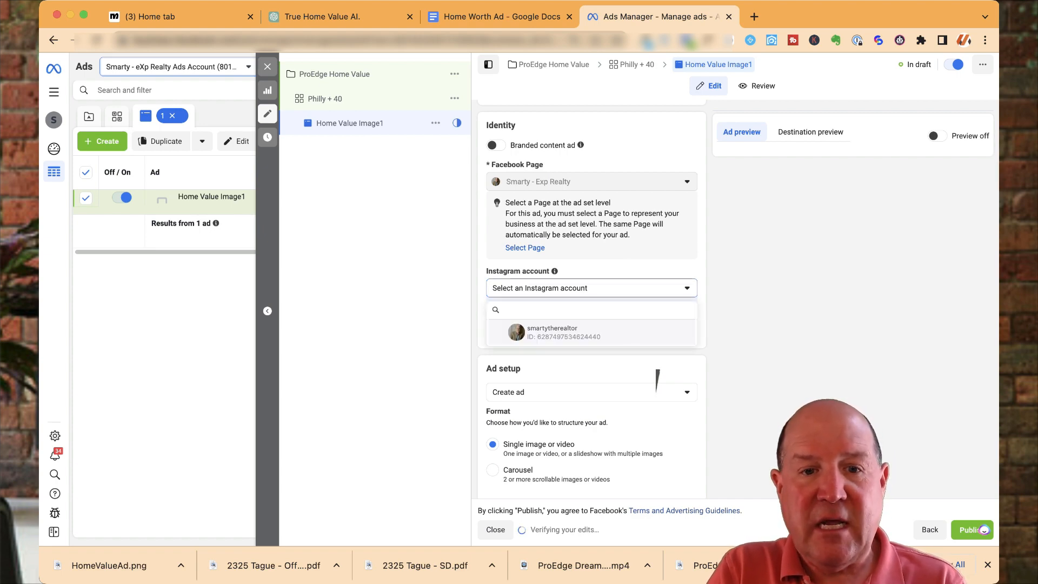
pyautogui.click(592, 333)
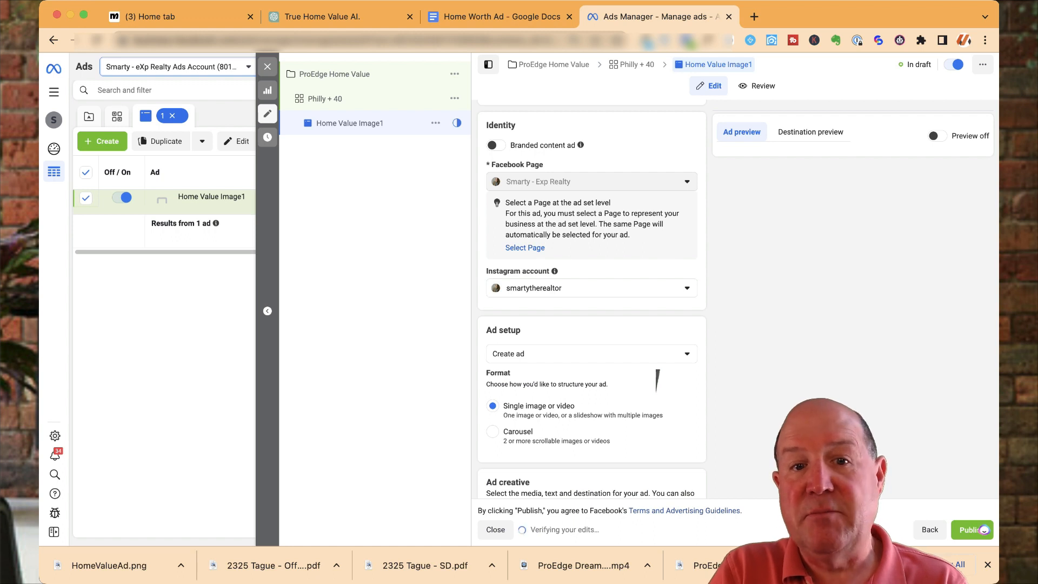
# Step: Add the HomeValueAd account image (1200 × 628) as the ad's media and proceed to its crop settings
pyautogui.scroll(2, 657, 378)
pyautogui.scroll(-2, 657, 378)
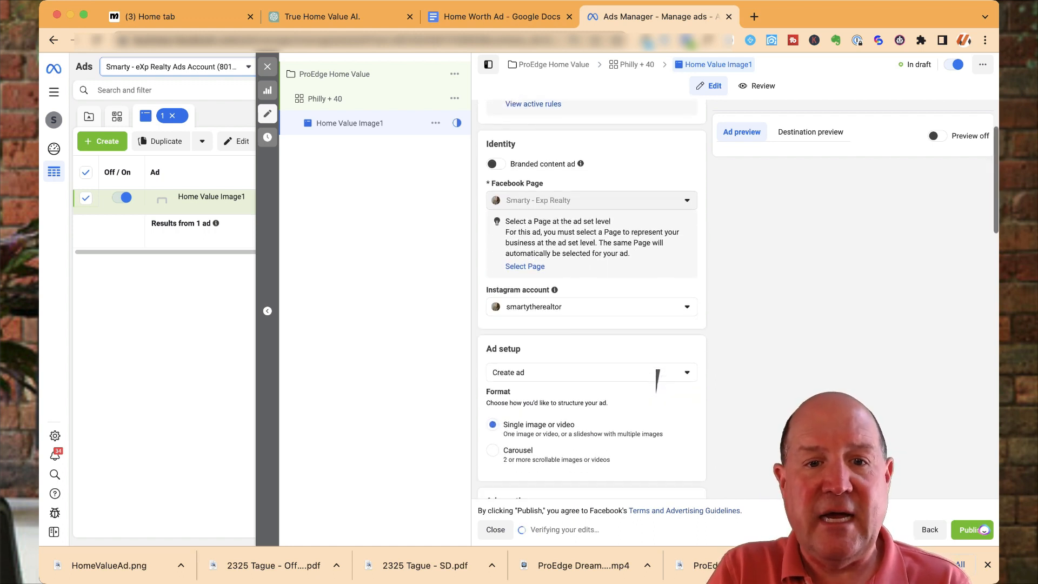
pyautogui.scroll(-1, 658, 378)
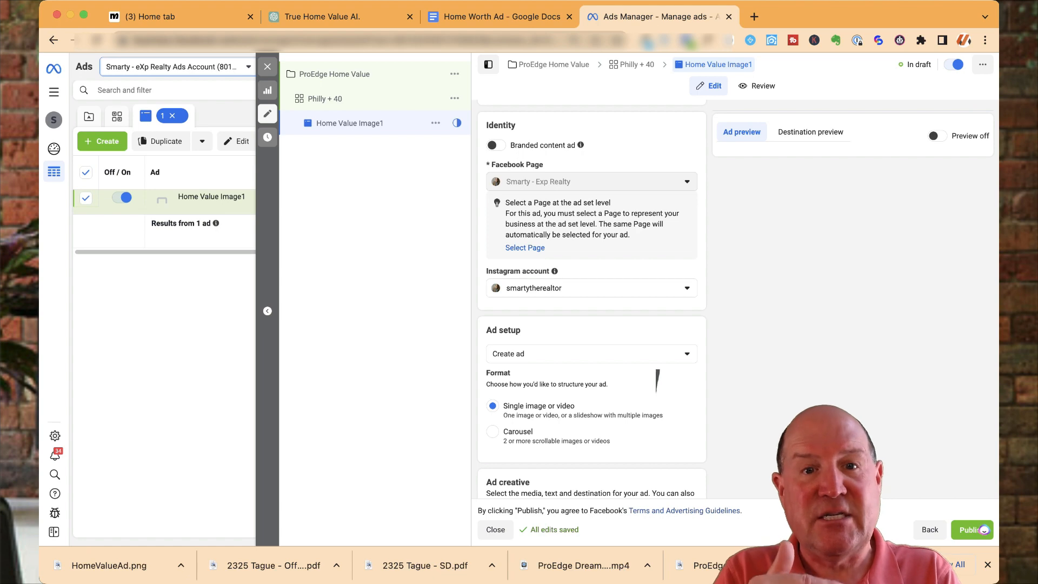
pyautogui.scroll(-1, 658, 380)
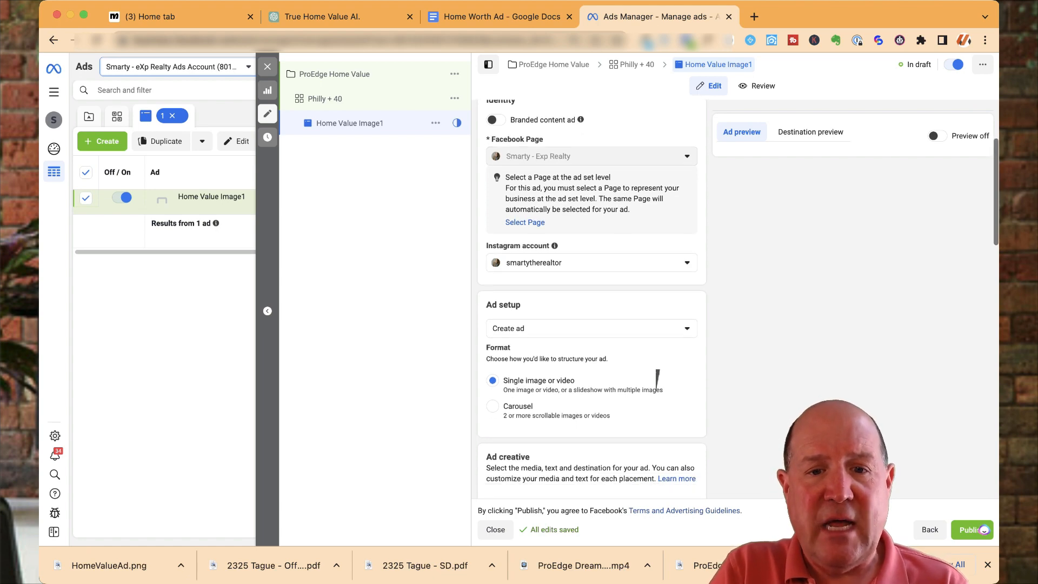
pyautogui.scroll(-7, 658, 380)
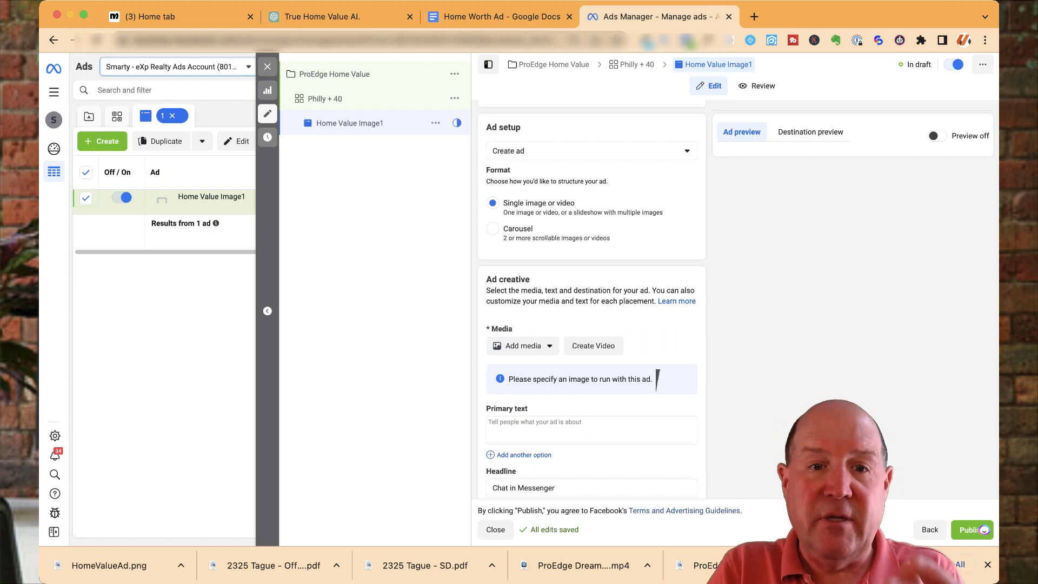
pyautogui.scroll(-5, 658, 380)
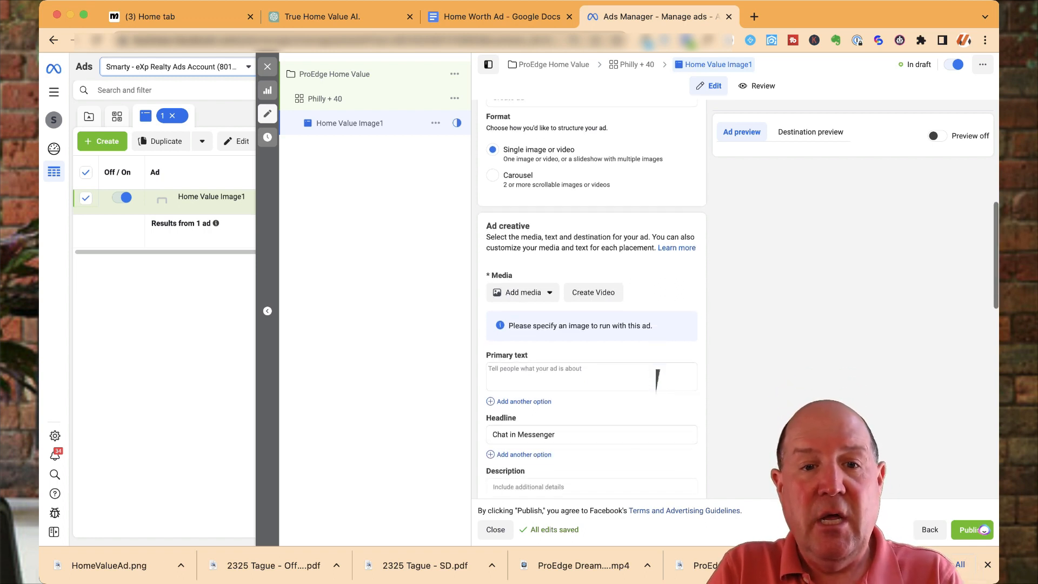
pyautogui.click(523, 226)
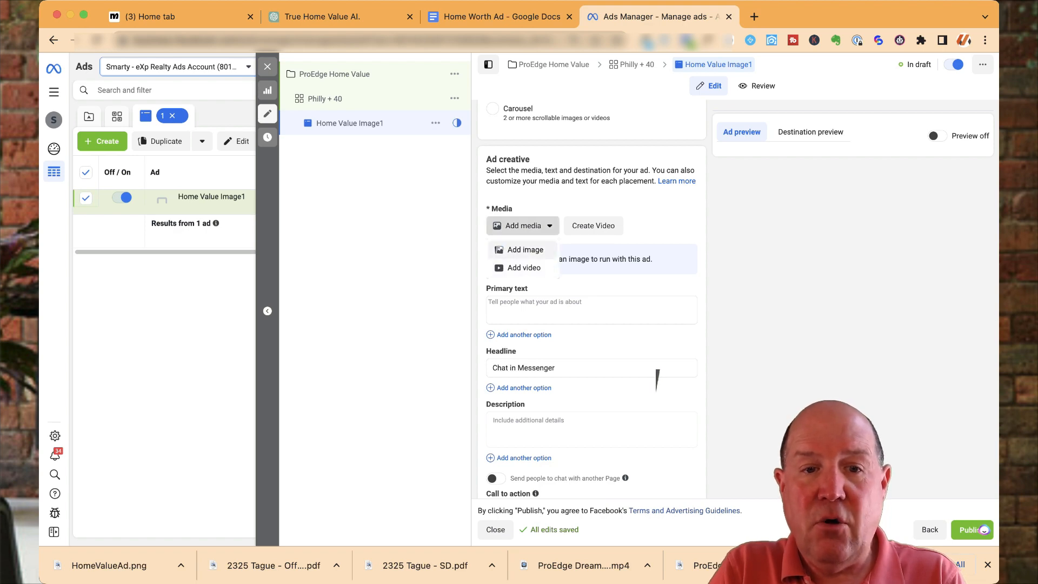
pyautogui.click(524, 250)
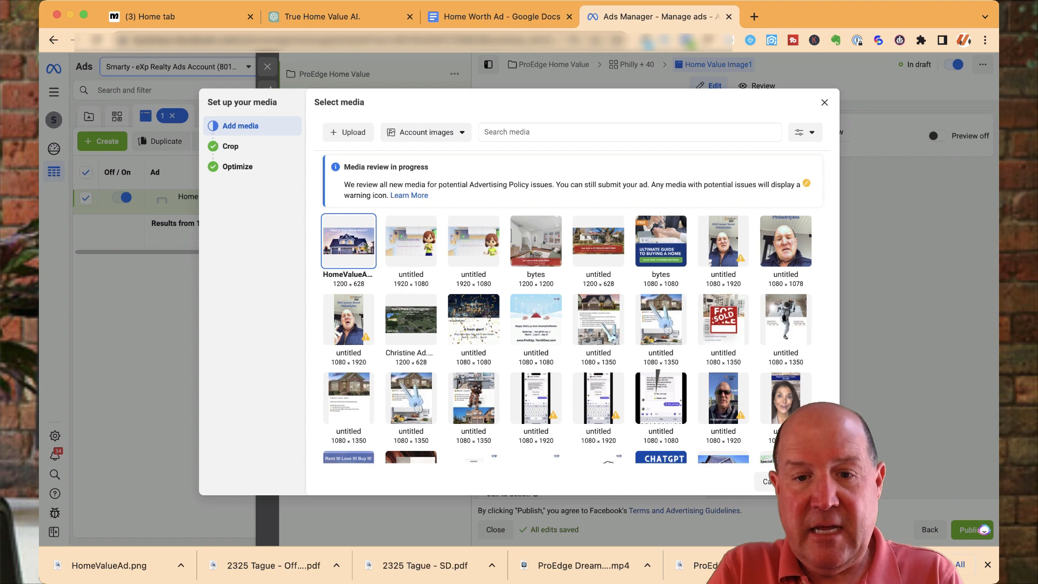
pyautogui.click(814, 481)
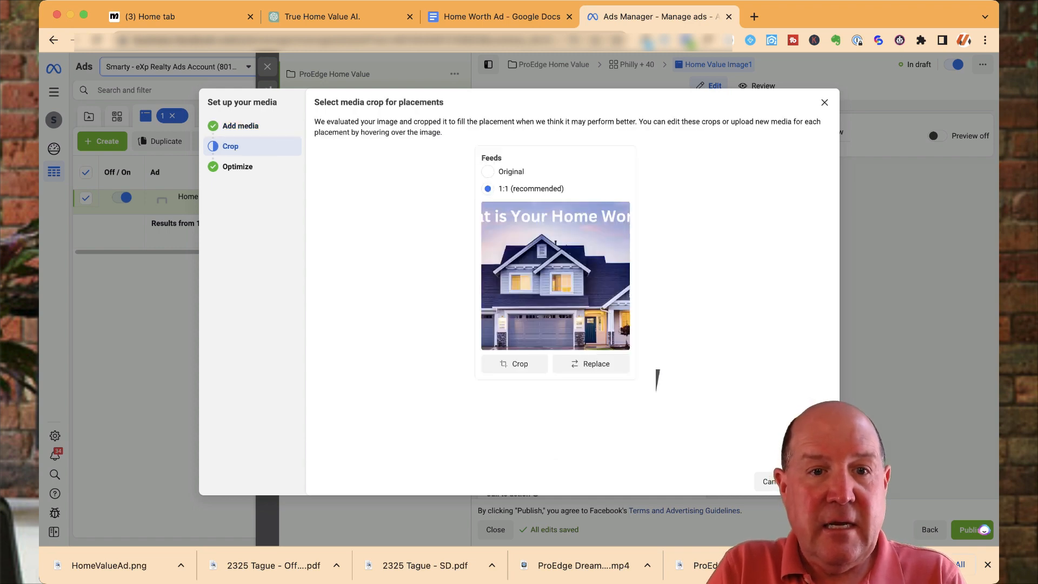
# Step: Use the image's Original crop for Feeds and accept the Advantage+ creative settings with Standard enhancements on
pyautogui.click(487, 172)
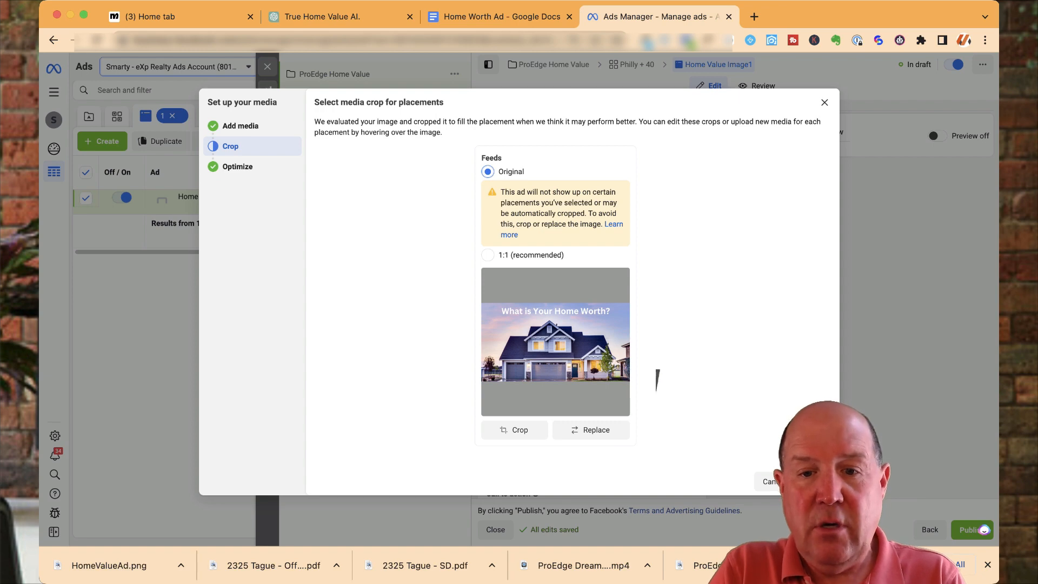
pyautogui.click(814, 481)
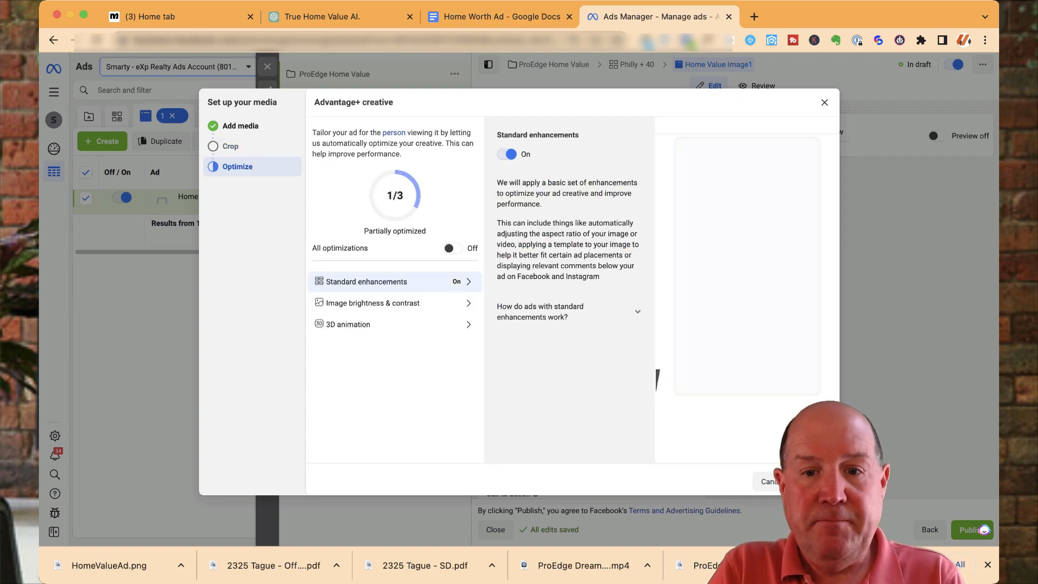
pyautogui.click(814, 481)
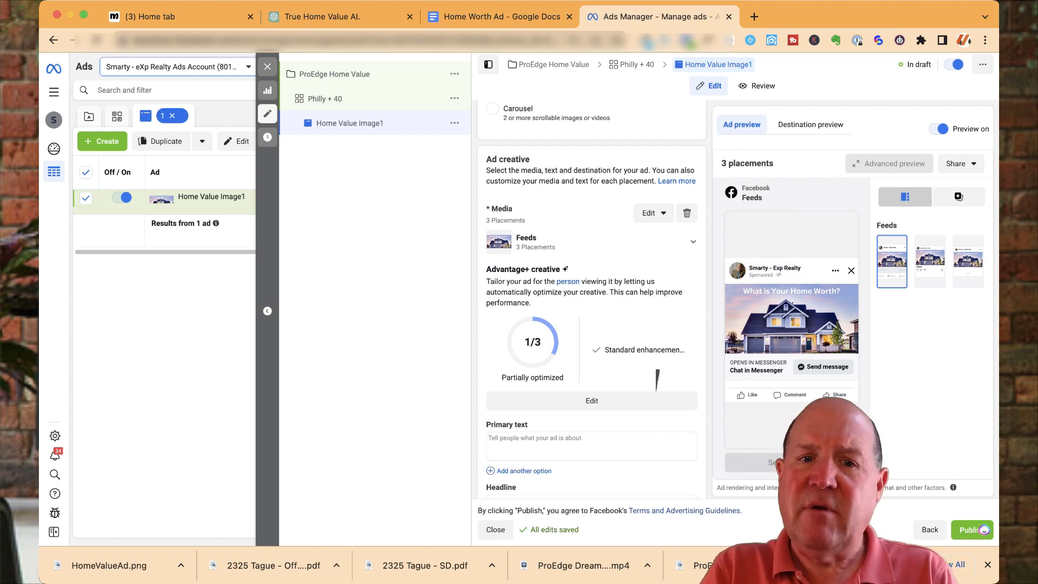
# Step: Set the ad's call to action to Learn more
pyautogui.scroll(-2, 657, 379)
pyautogui.scroll(-3, 657, 378)
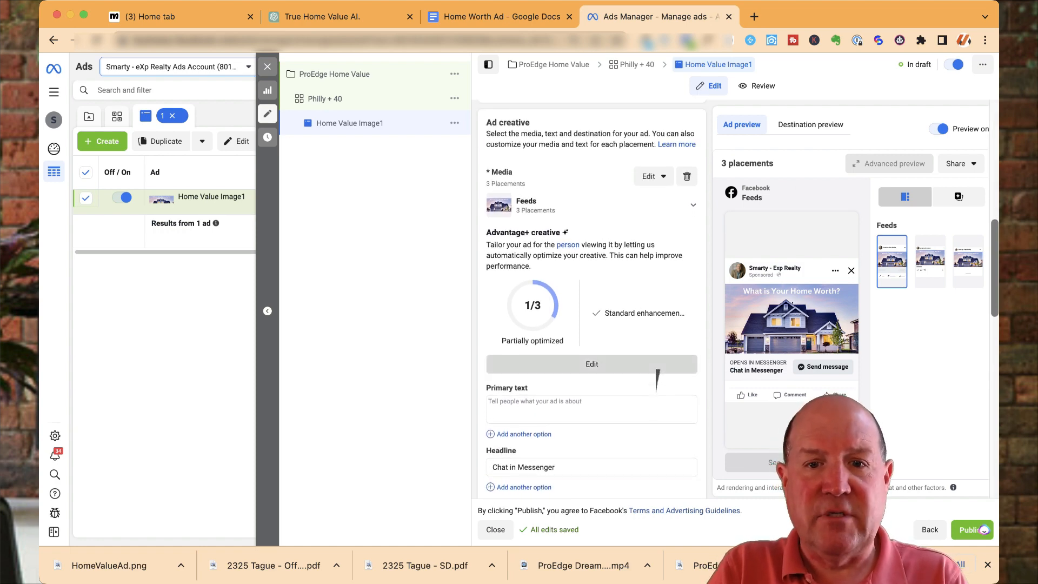
pyautogui.scroll(-6, 657, 381)
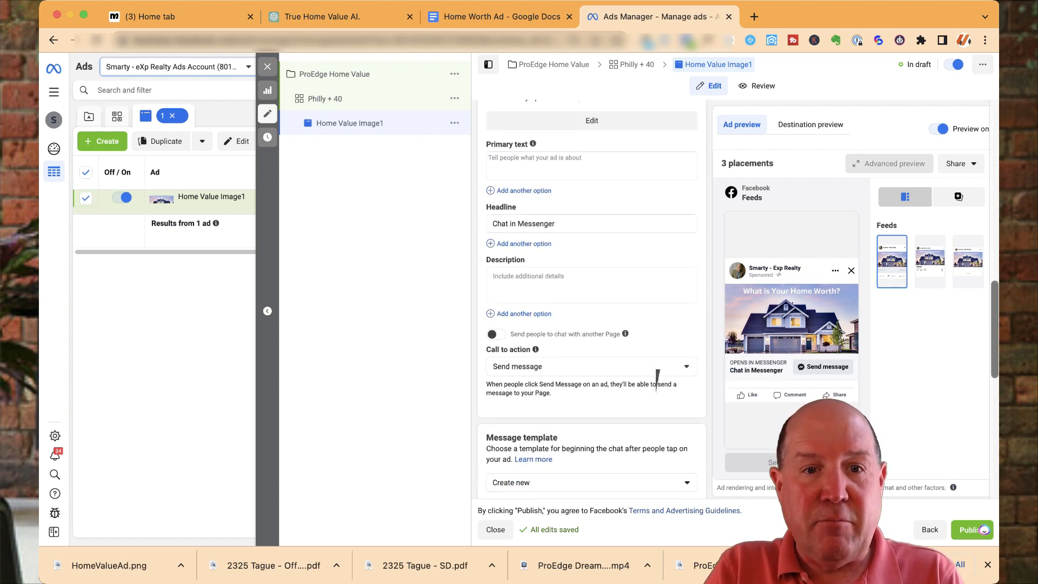
pyautogui.click(573, 165)
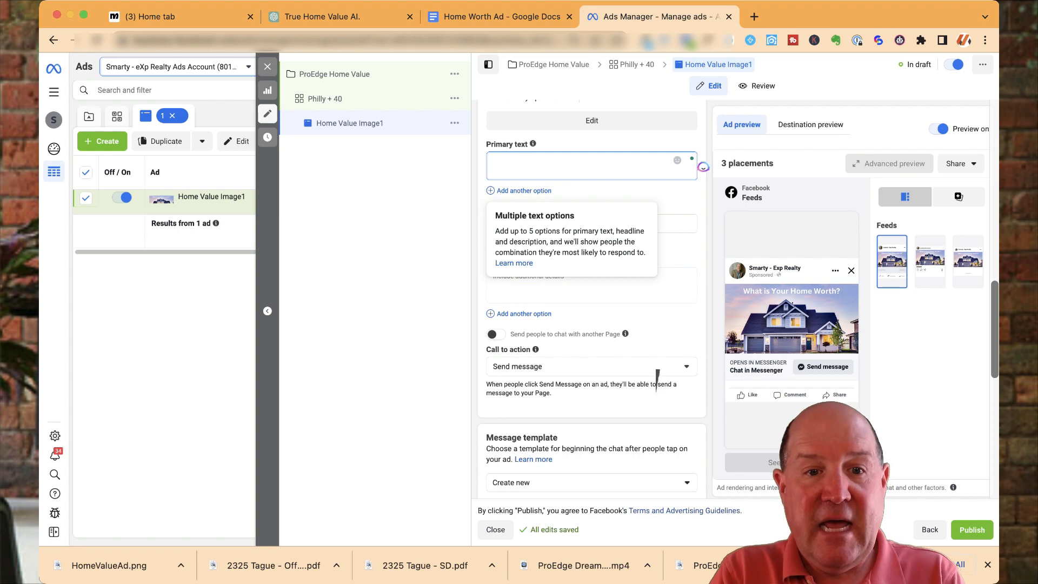
pyautogui.click(657, 380)
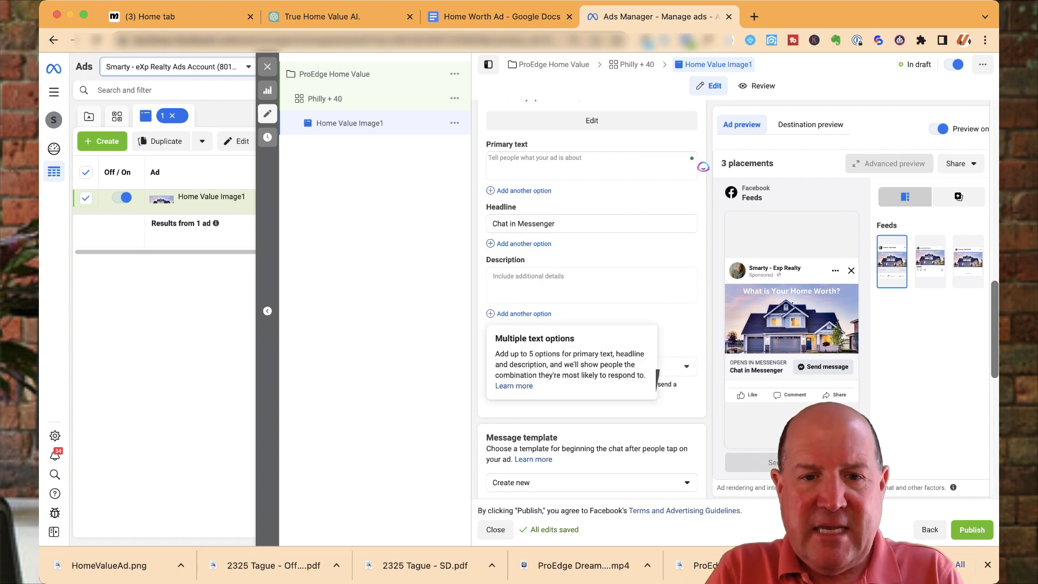
pyautogui.click(657, 372)
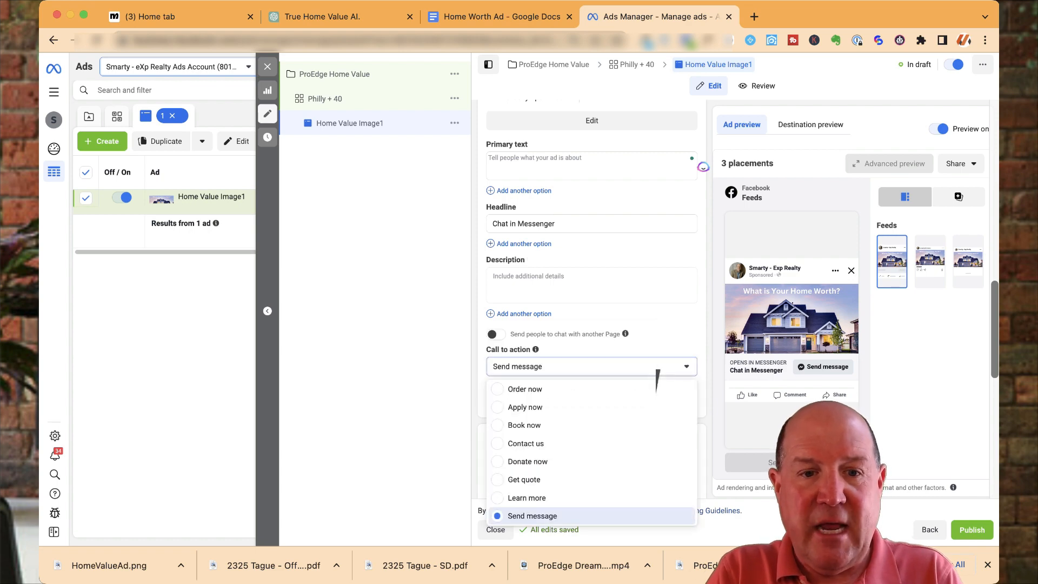
pyautogui.press('Down')
pyautogui.press('Down')
pyautogui.press('Down')
pyautogui.press('Down')
pyautogui.press('Down')
pyautogui.press('Down')
pyautogui.press('Return')
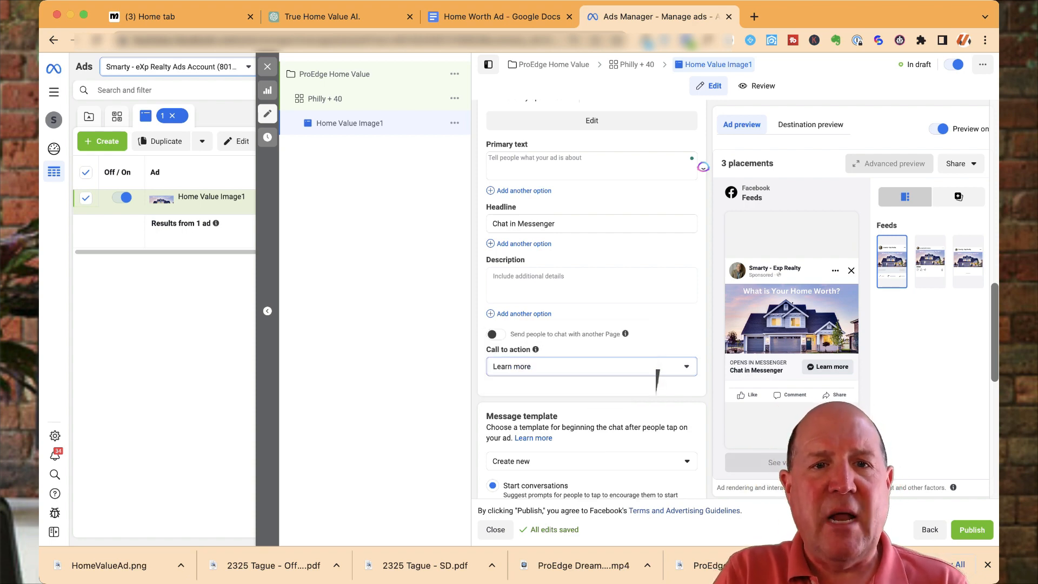
# Step: Switch to the Home Worth Ad document and copy the ad copy from "Don't Trust the Zestimate" through the closing hashtags
pyautogui.hotkey('ctrl', 'shift', 'Tab')
pyautogui.scroll(3, 657, 381)
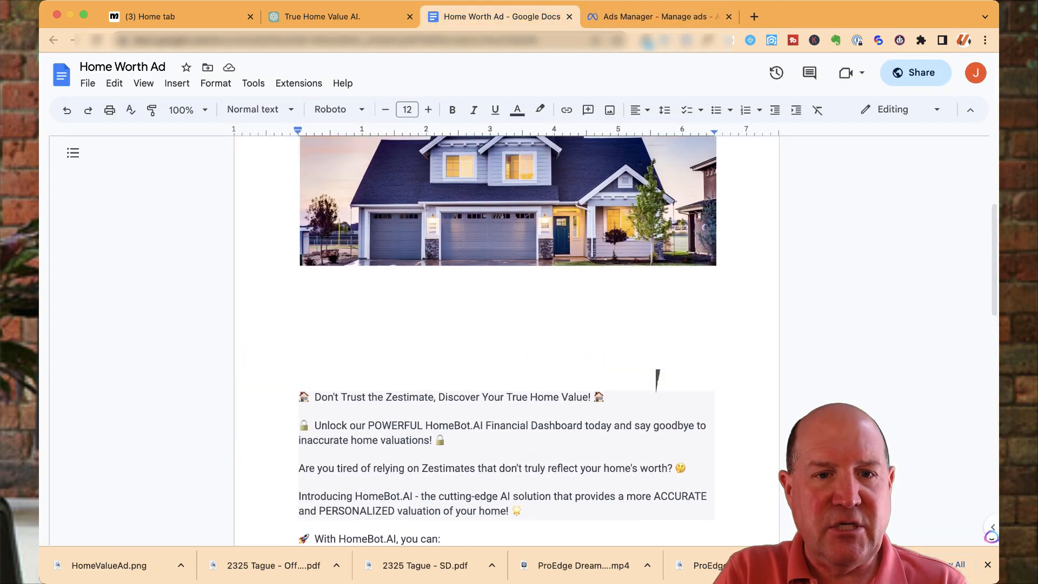
pyautogui.scroll(-4, 657, 381)
pyautogui.moveTo(299, 179); pyautogui.dragTo(367, 321)
pyautogui.scroll(-3, 368, 320)
pyautogui.scroll(-5, 658, 381)
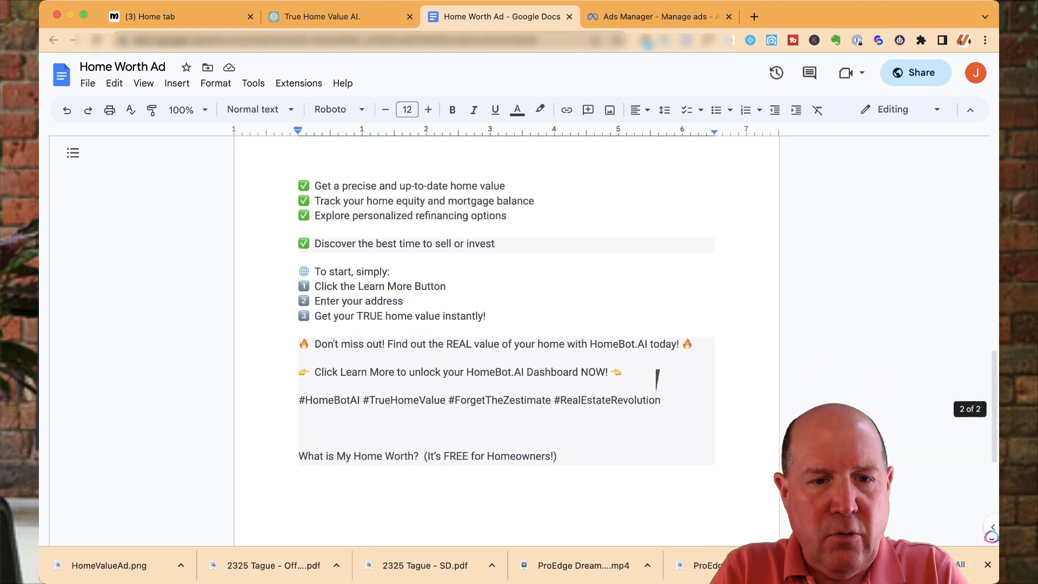
pyautogui.keyDown('shift'); pyautogui.click(658, 381); pyautogui.keyUp('shift')
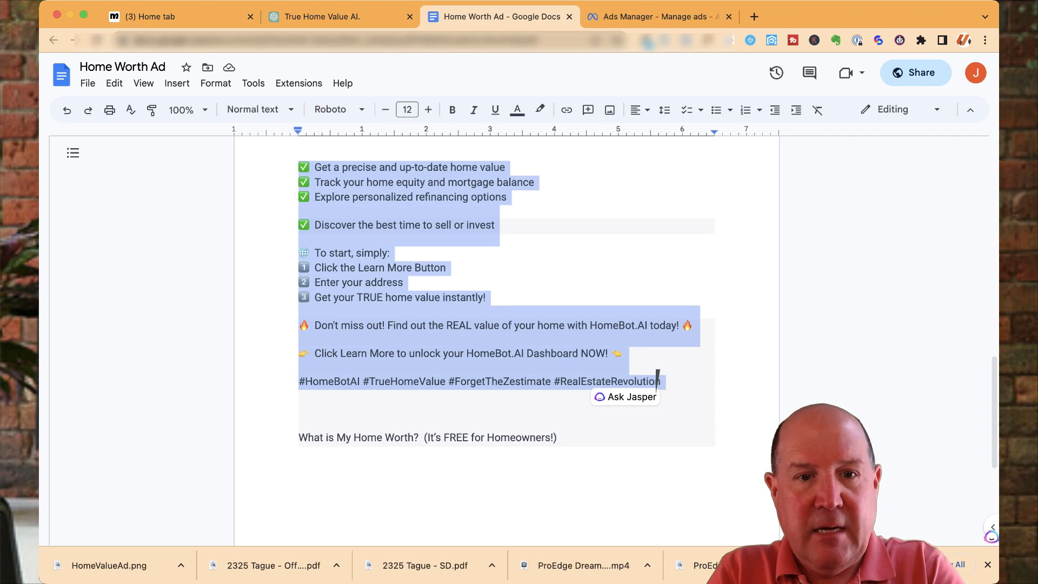
# Step: Return to Ads Manager and paste the copied HomeBot.AI ad copy as the ad's primary text
pyautogui.hotkey('ctrl', 'Tab')
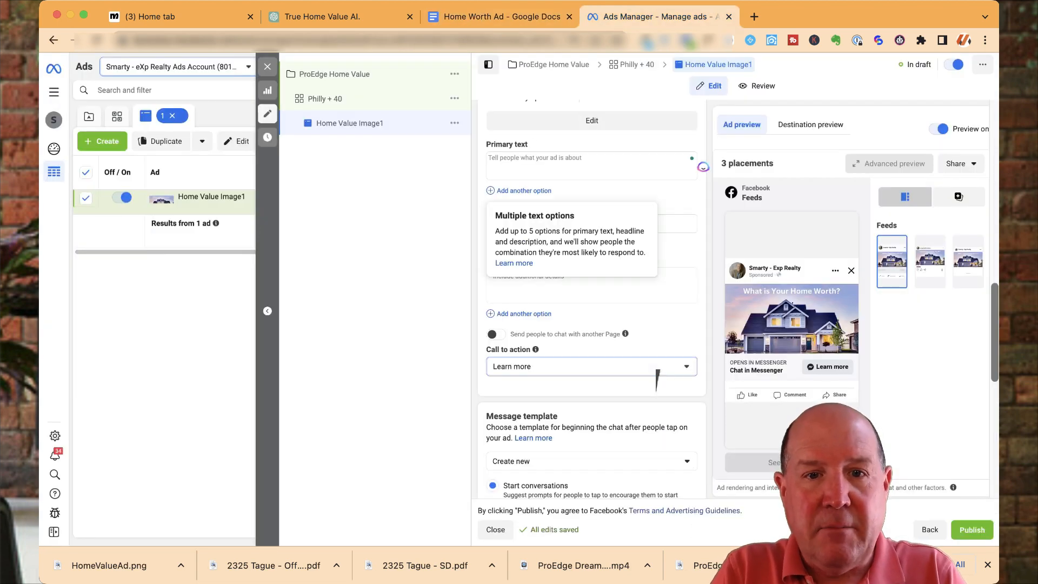
pyautogui.click(533, 165)
pyautogui.write("🏠 Don't Trust the Zestimate, Discover Your True Home Value! 🏠 🔓 Unlock our POWERFUL HomeBot.AI Financial Dashboard today and say goodbye to inaccurate home valuations! 🔒 Are you tired of relying on Zestimates that don't truly reflect your home's worth? 🤔 Introducing HomeBot.AI - the cutting-edge AI solution that provides a more ACCURATE and PERSONALIZED valuation of your home! 🌟 🚀 With HomeBot.AI, you can: ✅ Get a precise and up-to-date home value ✅ Track your home equity and mortgage balance ✅ Explore personalized refinancing options ✅ Discover the best time to sell or invest 🌐 To start, simply: 1️⃣ Click the Learn More Button 2️⃣ Enter your address 3️⃣ Get your TRUE home value instantly! 🔥 Don't miss out! Find out the REAL value of your home with HomeBot.AI today! 🔥 👉 Click Learn More to unlock your HomeBot.AI Dashboard NOW! 👈 #HomeBotAI #TrueHomeValue #ForgetTheZestimate #RealEstateRevolution")
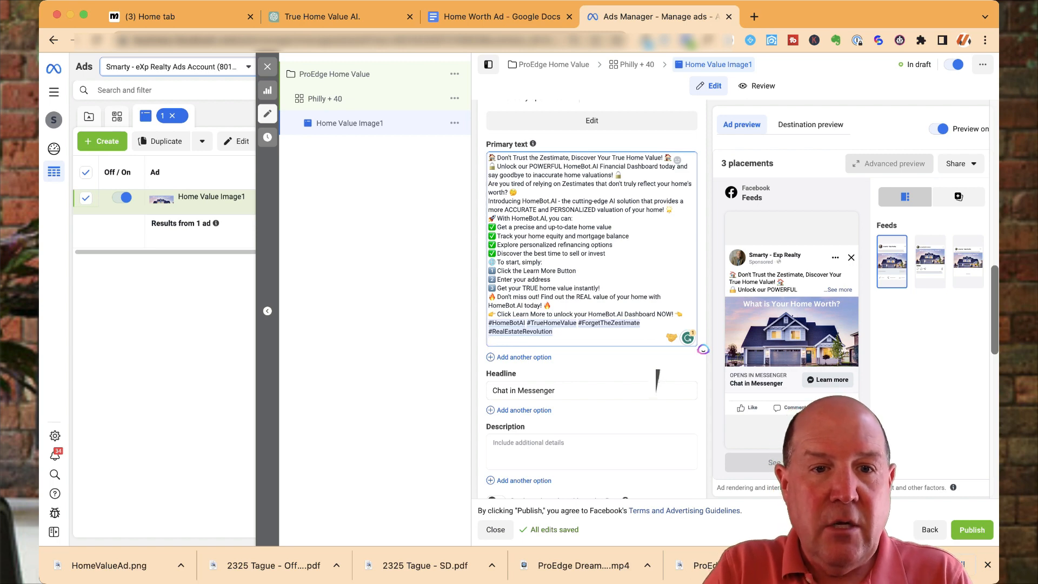
# Step: Separate the primary text's paragraphs with blank lines, from before "Are you tired of relying on Zestimates" down to before the hashtags
pyautogui.press('Return')
pyautogui.press('Down')
pyautogui.press('Down')
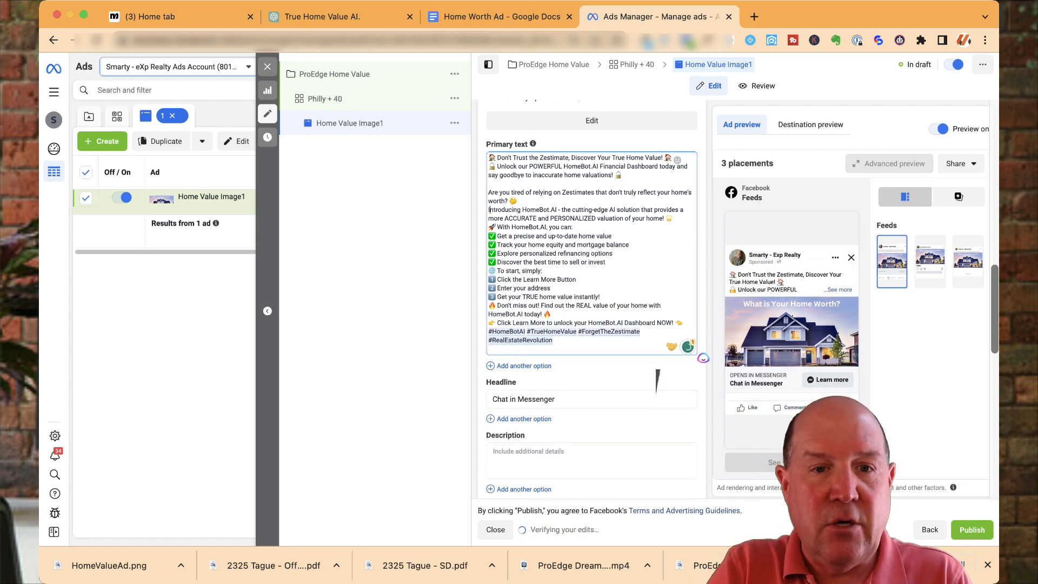
pyautogui.press('Return')
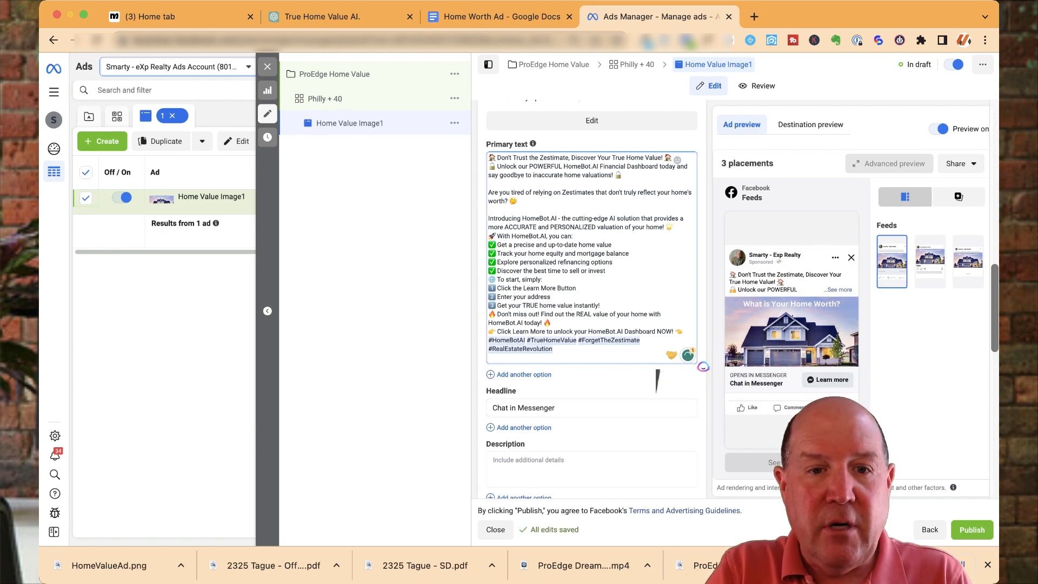
pyautogui.press('Return')
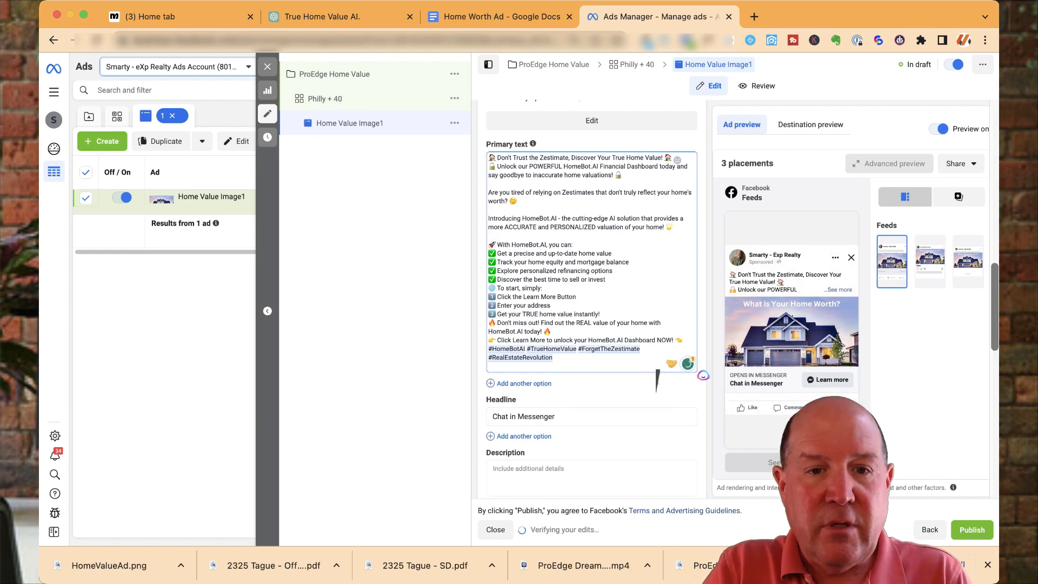
pyautogui.press('Return')
pyautogui.press('Return')
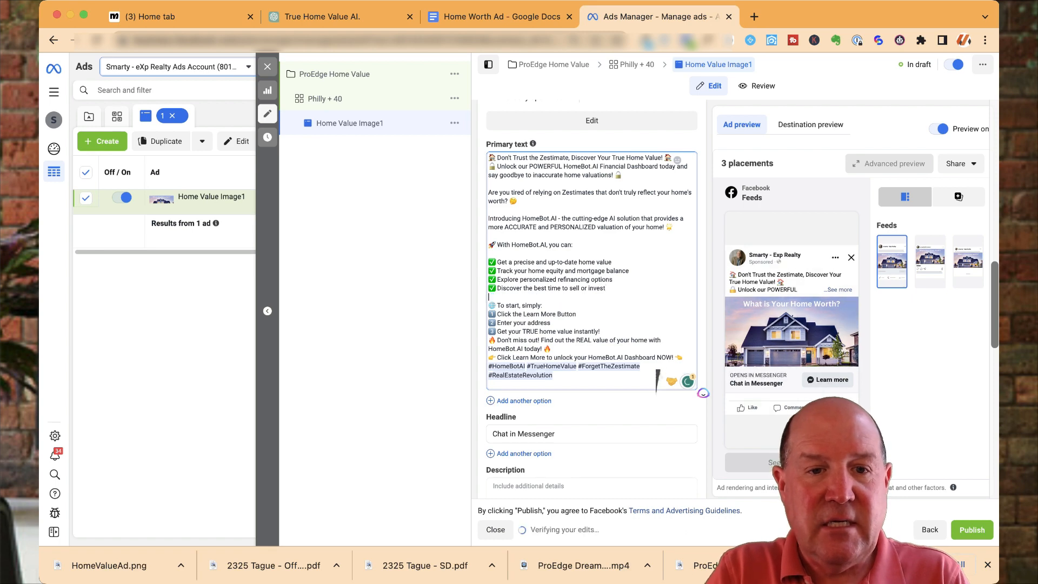
pyautogui.click(601, 331)
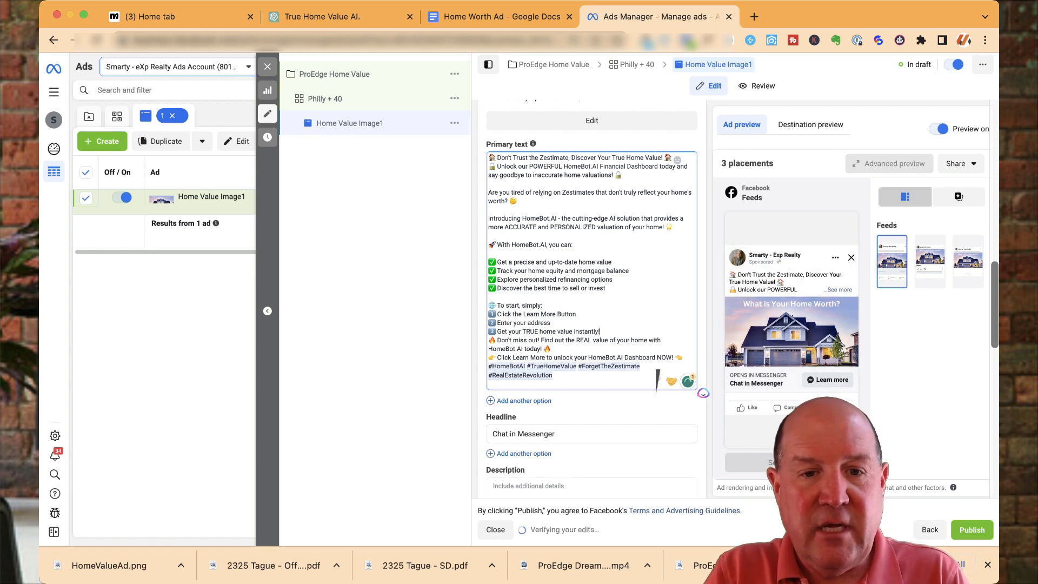
pyautogui.press('Return')
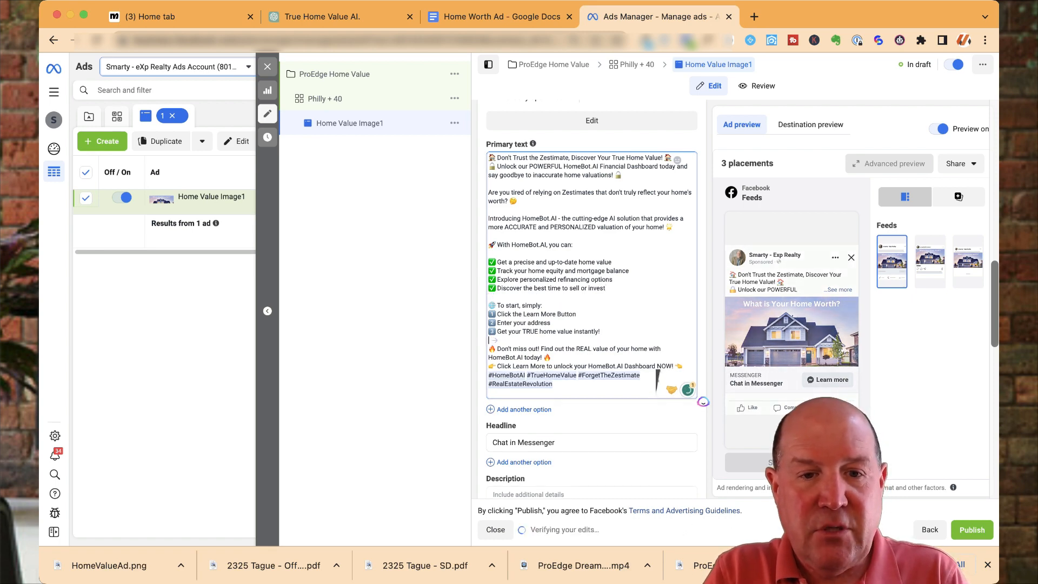
pyautogui.press('Return')
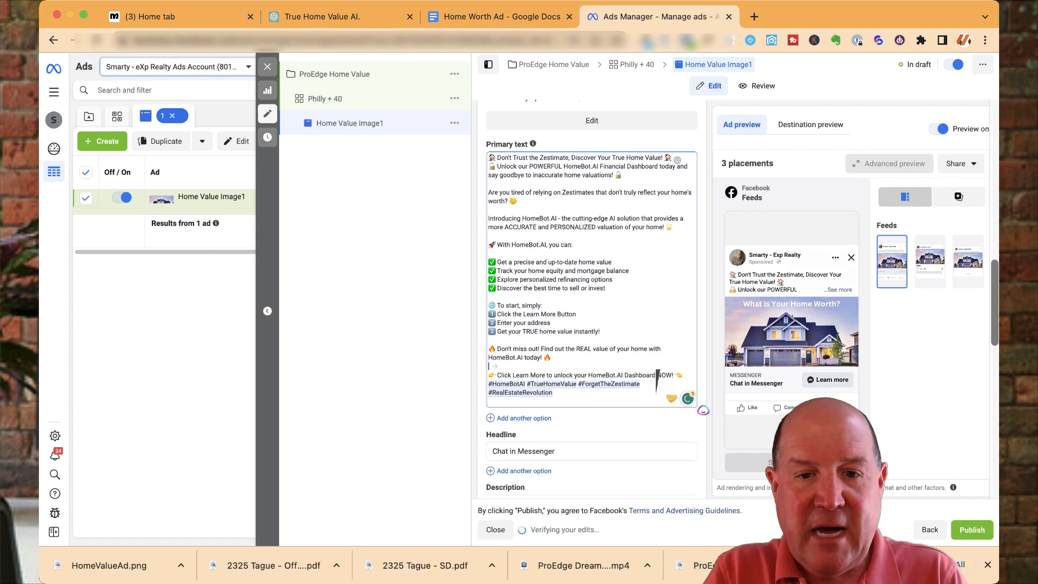
pyautogui.click(683, 375)
pyautogui.press('Return')
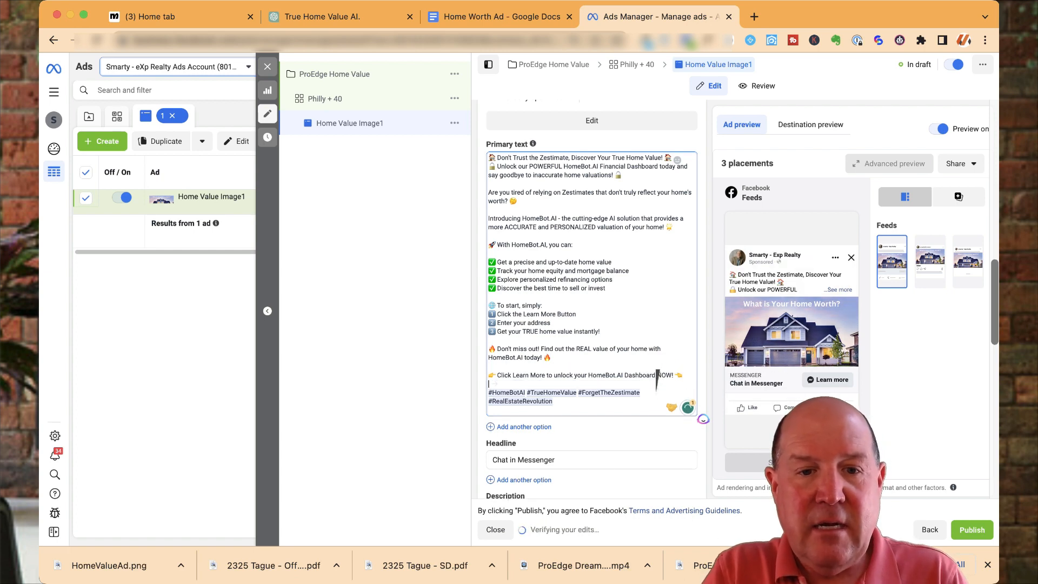
pyautogui.scroll(5, 657, 379)
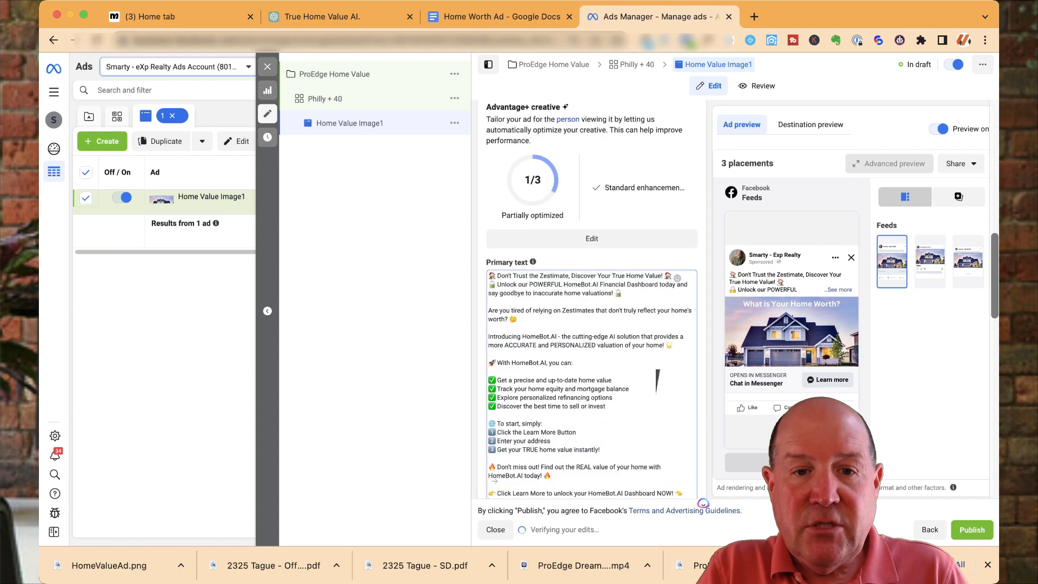
pyautogui.scroll(-5, 657, 380)
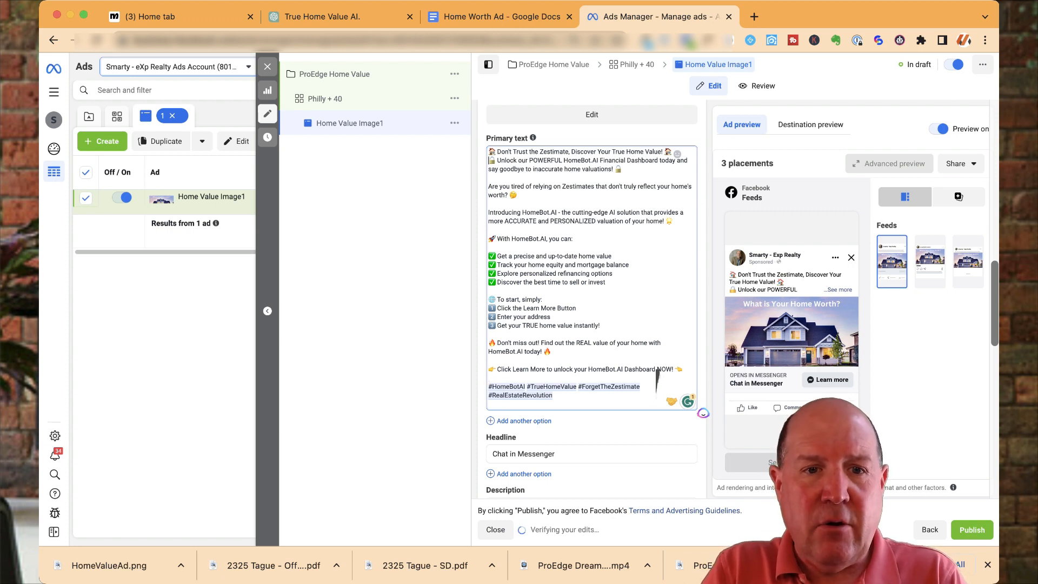
pyautogui.press('Return')
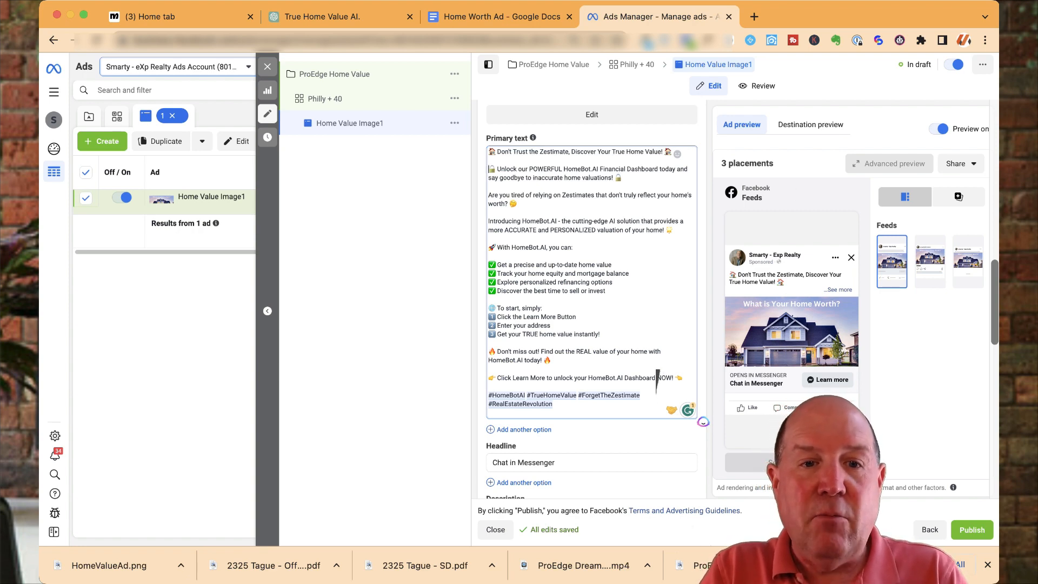
pyautogui.press('BackSpace')
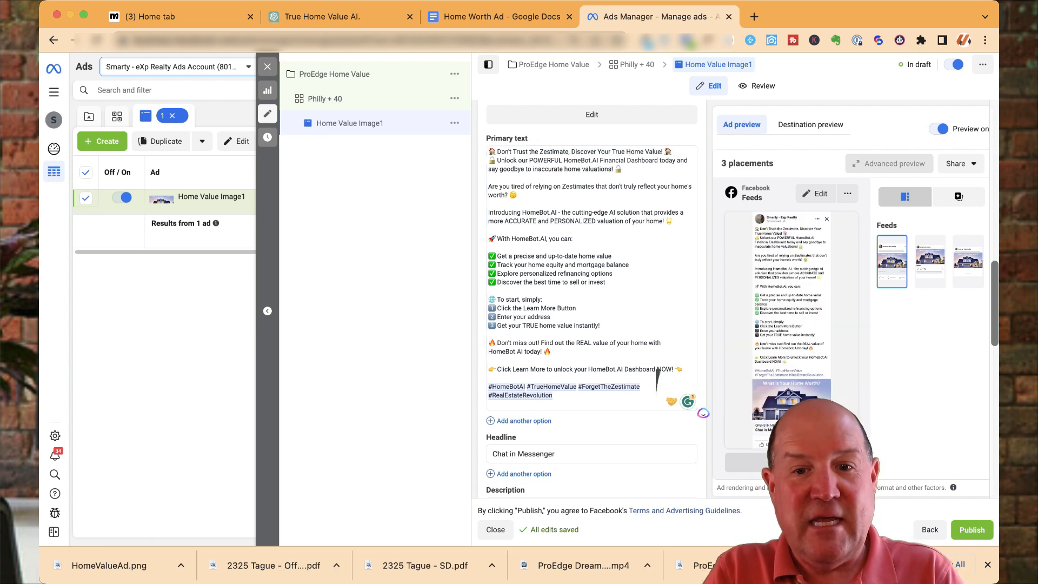
# Step: Replace the ad's headline with "What is My Home Worth? (It's FREE for Homeowners!)" copied from the Home Worth Ad document
pyautogui.scroll(3, 657, 378)
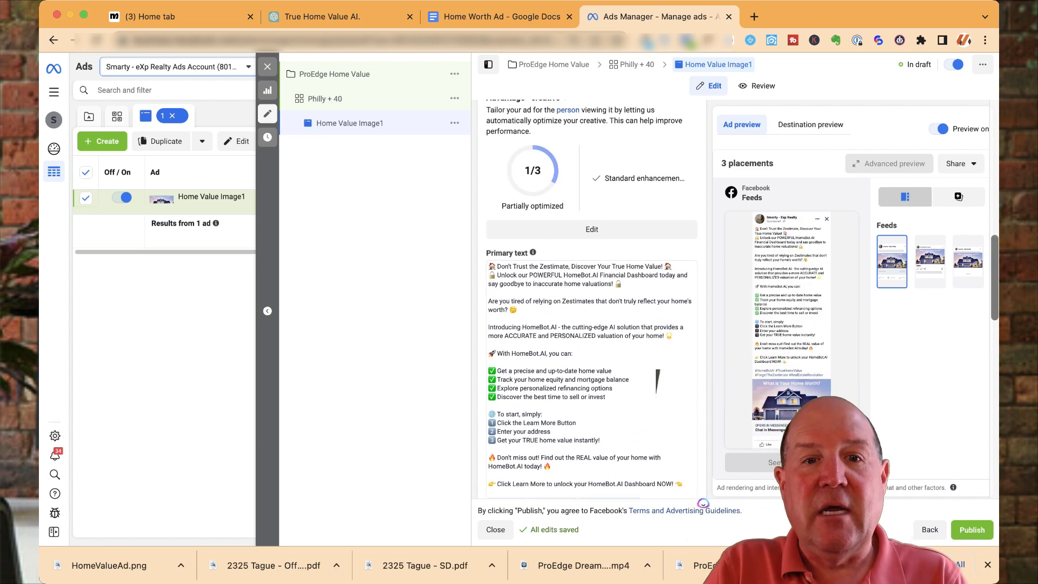
pyautogui.scroll(1, 658, 380)
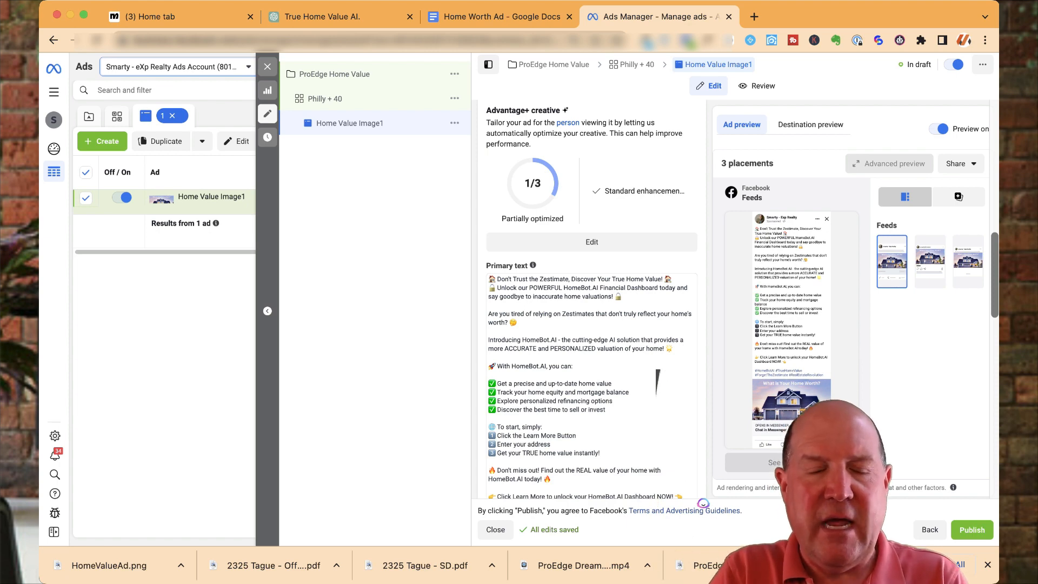
pyautogui.scroll(-5, 658, 381)
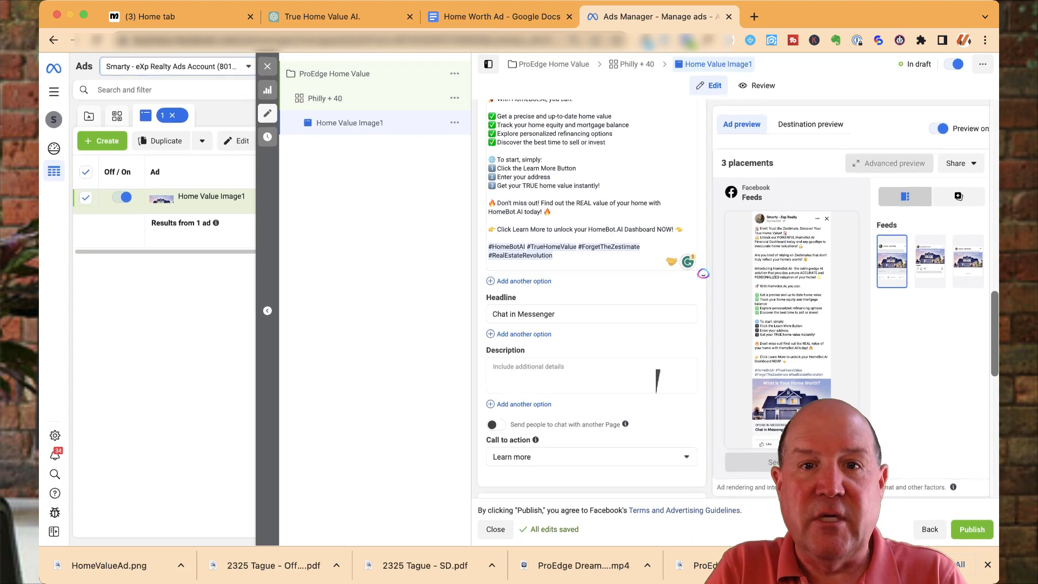
pyautogui.hotkey('ctrl', 'shift', 'Tab')
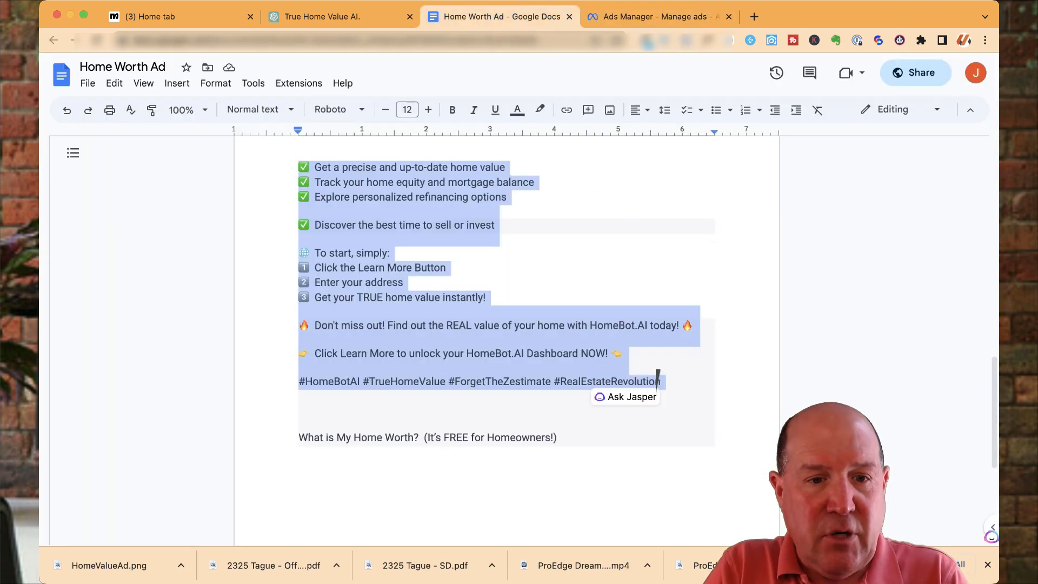
pyautogui.moveTo(298, 437); pyautogui.dragTo(562, 437)
pyautogui.hotkey('ctrl', 'c')
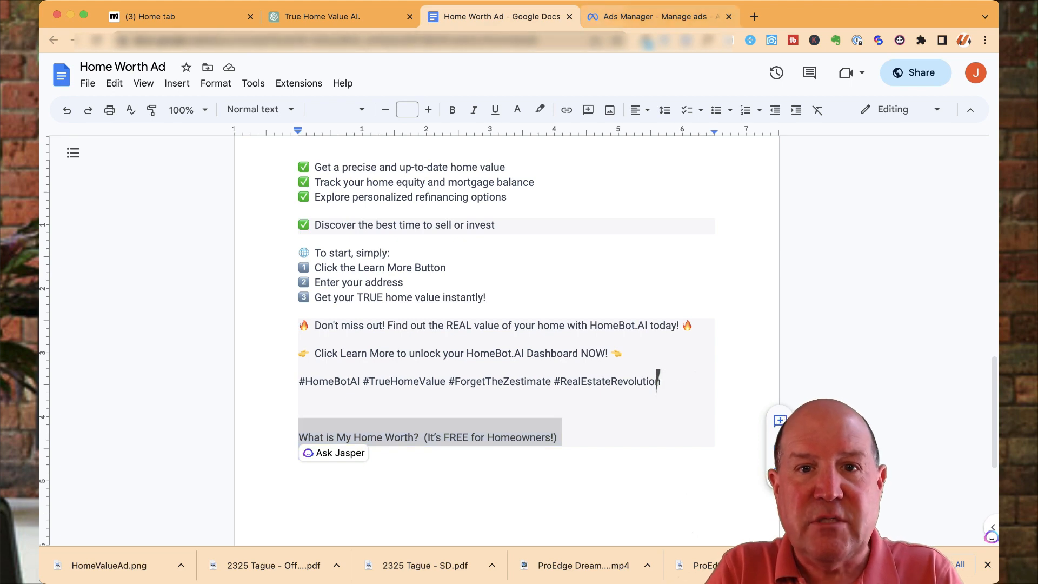
pyautogui.hotkey('ctrl', 'Tab')
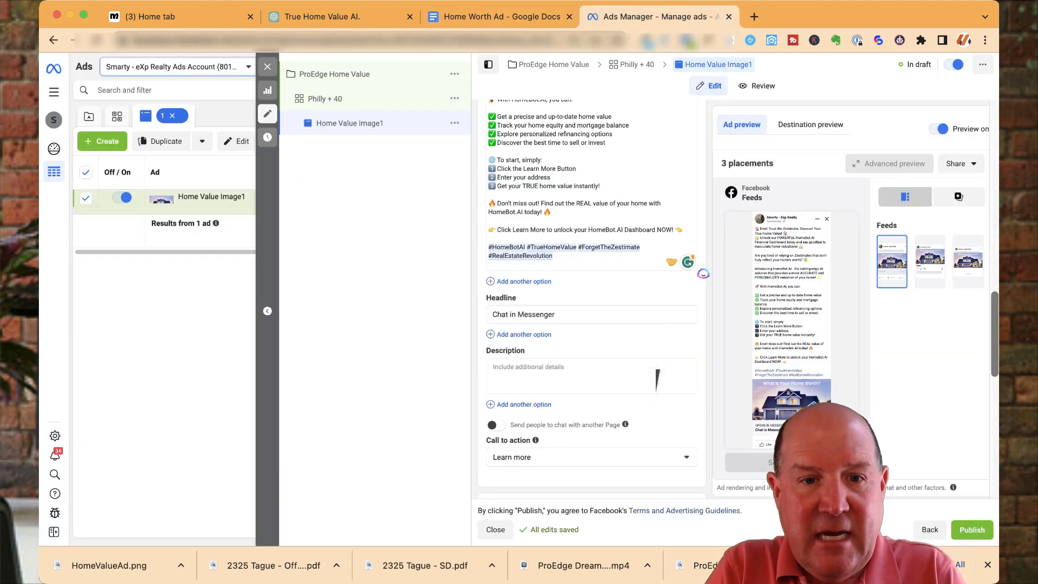
pyautogui.tripleClick(504, 315)
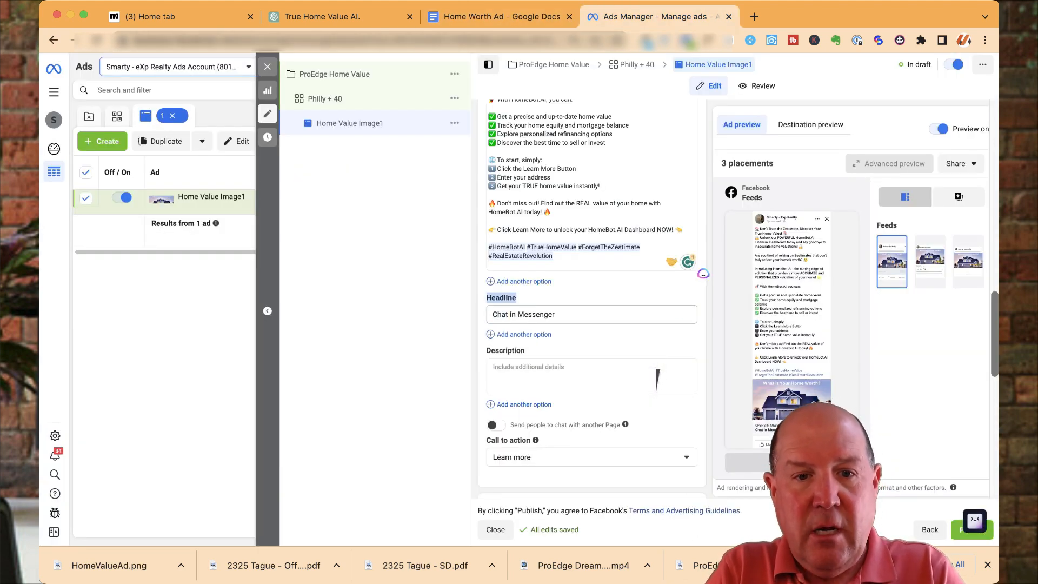
pyautogui.hotkey('ctrl', 'a')
pyautogui.hotkey('ctrl', 'v')
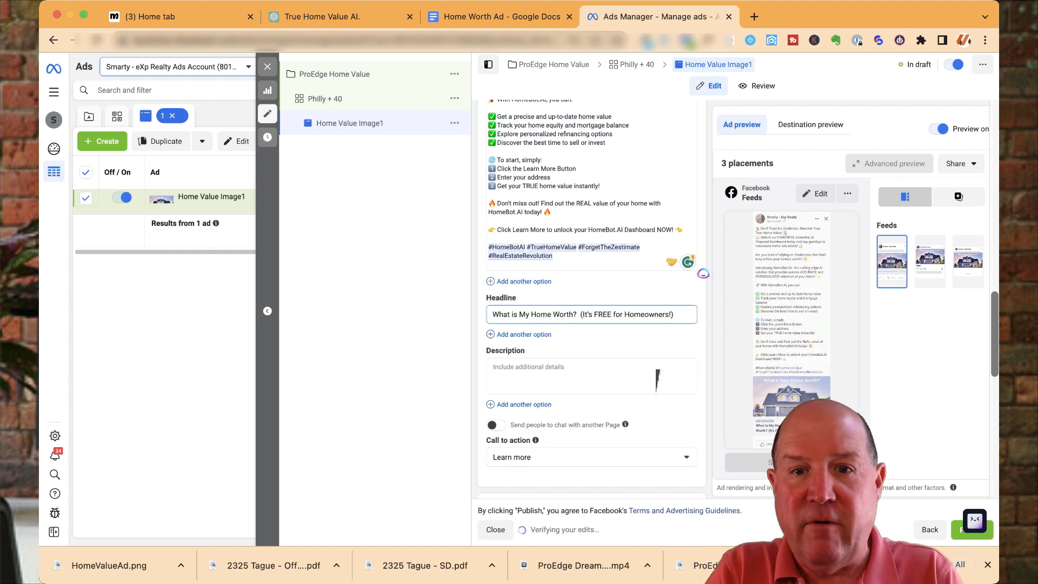
# Step: Preview the ad in the Instagram Feed placement and review its primary text, headline and call to action
pyautogui.scroll(5, 657, 378)
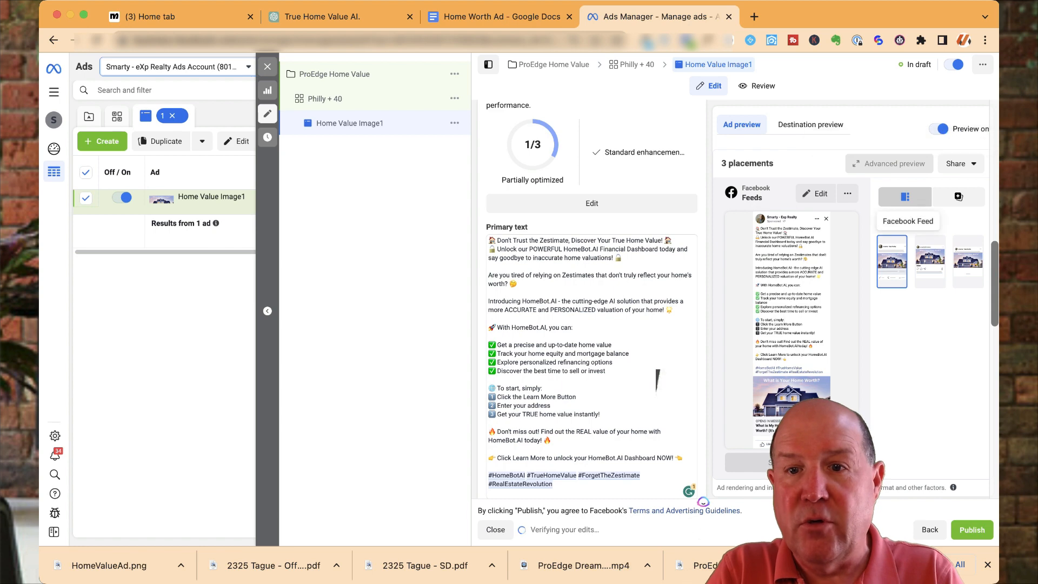
pyautogui.click(930, 262)
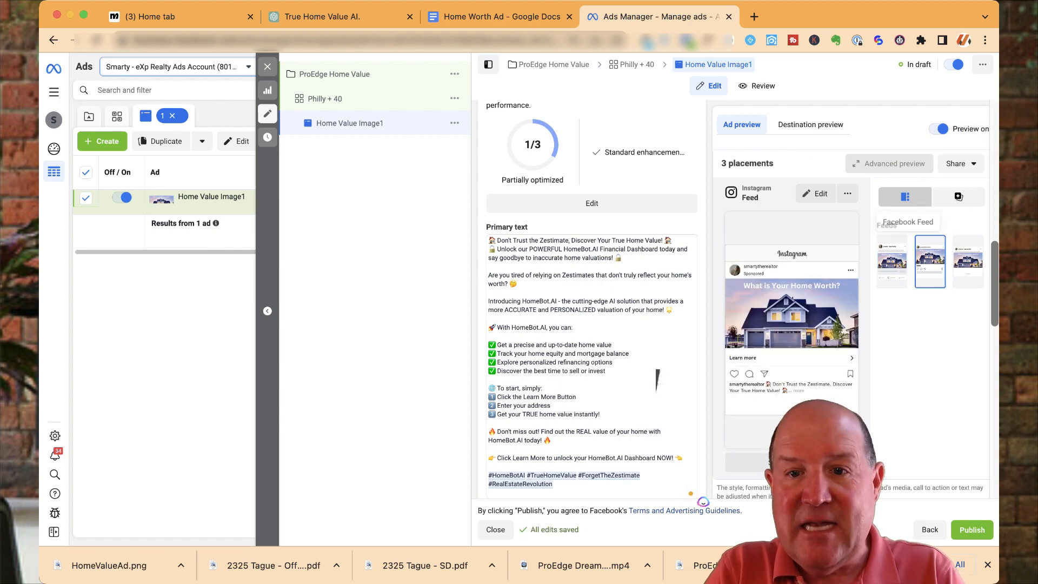
pyautogui.scroll(-6, 658, 379)
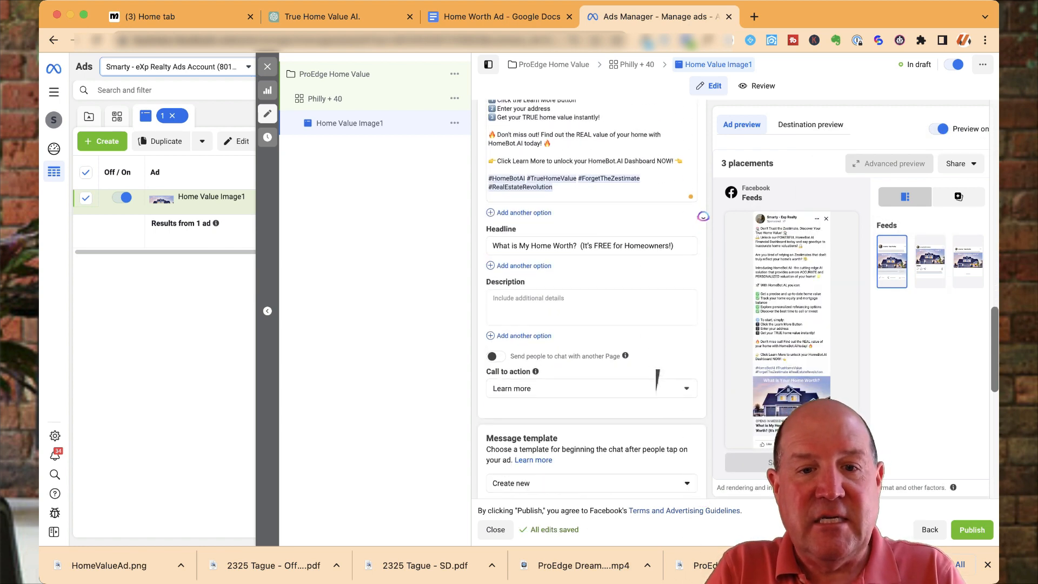
pyautogui.scroll(-3, 657, 378)
pyautogui.scroll(3, 658, 378)
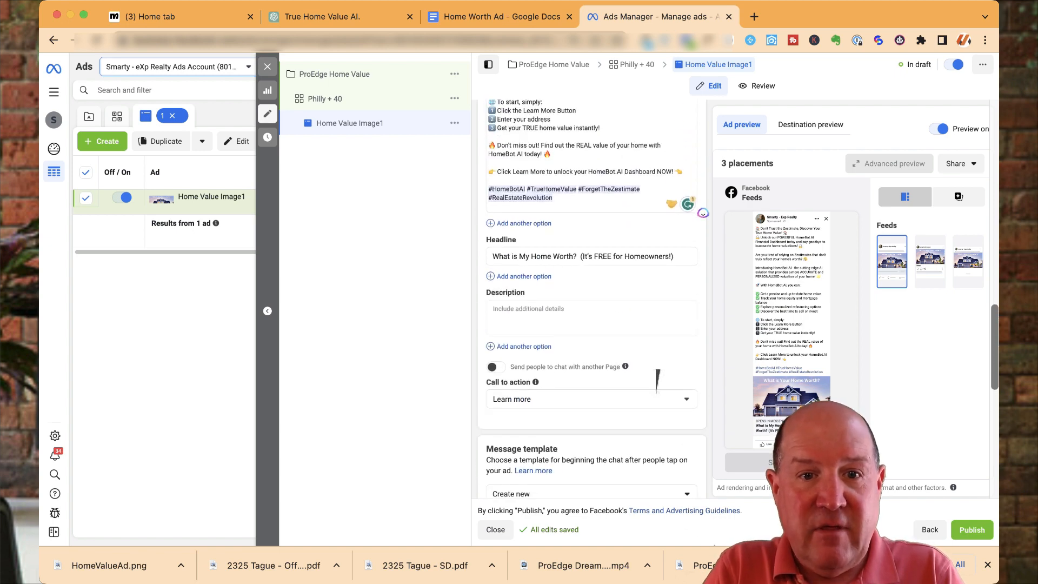
pyautogui.scroll(3, 658, 379)
pyautogui.scroll(2, 658, 380)
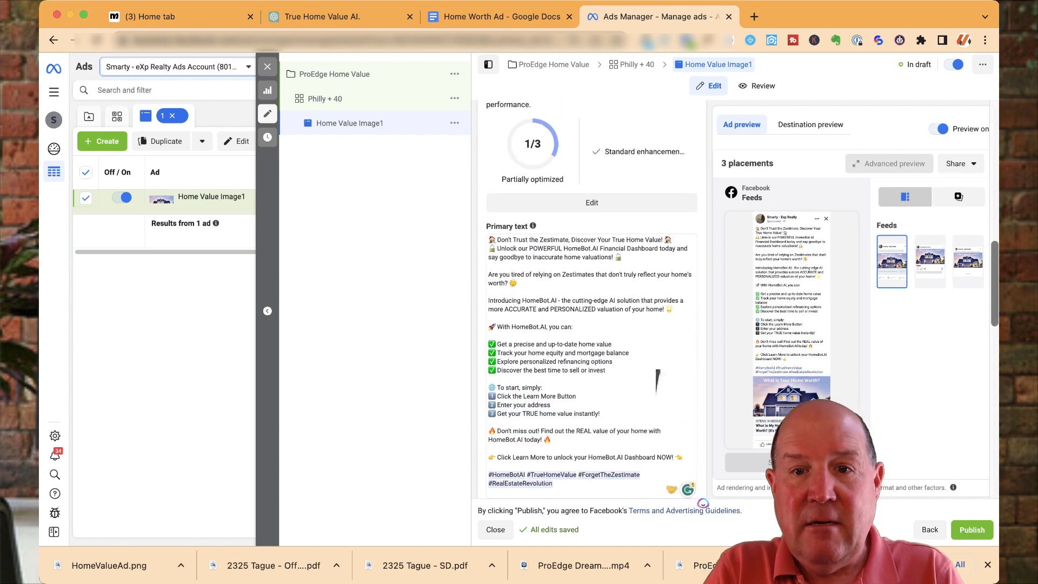
# Step: Choose Advanced setup for the new message template and open its JSON code for review
pyautogui.scroll(-10, 658, 379)
pyautogui.scroll(-5, 657, 380)
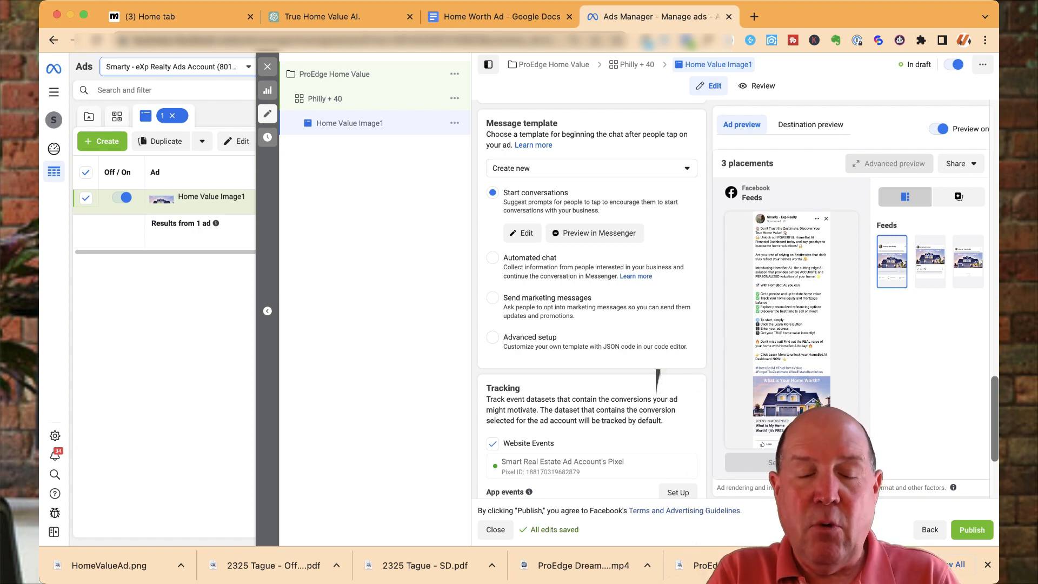
pyautogui.click(492, 337)
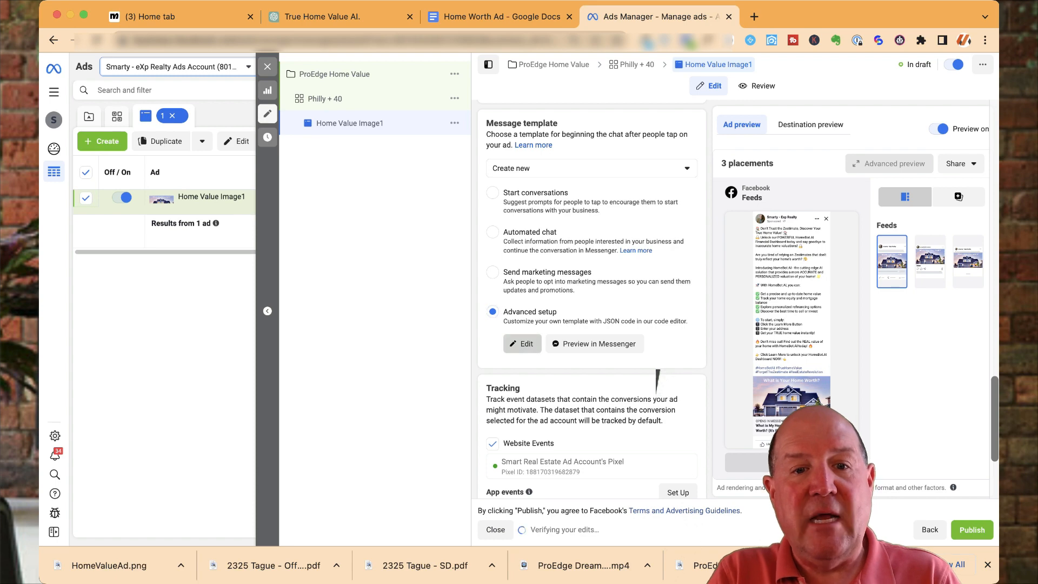
pyautogui.click(523, 344)
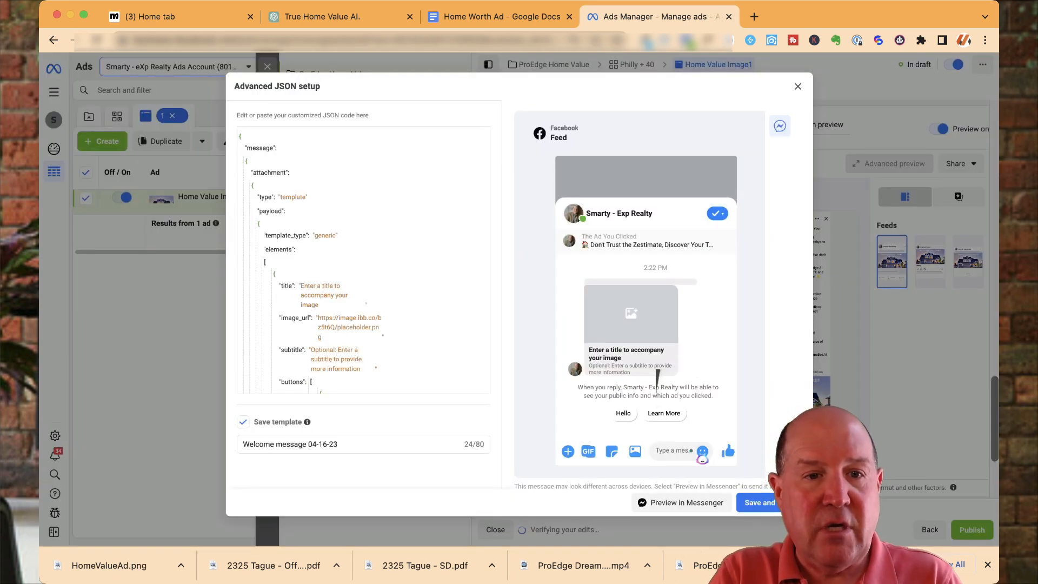
pyautogui.scroll(-5, 363, 259)
pyautogui.scroll(-4, 364, 260)
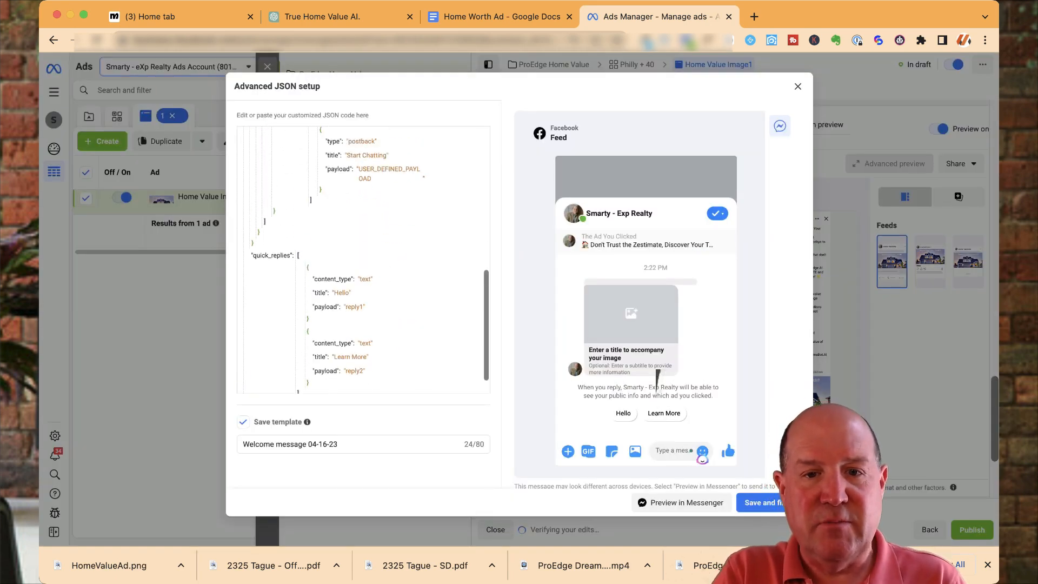
pyautogui.scroll(12, 364, 260)
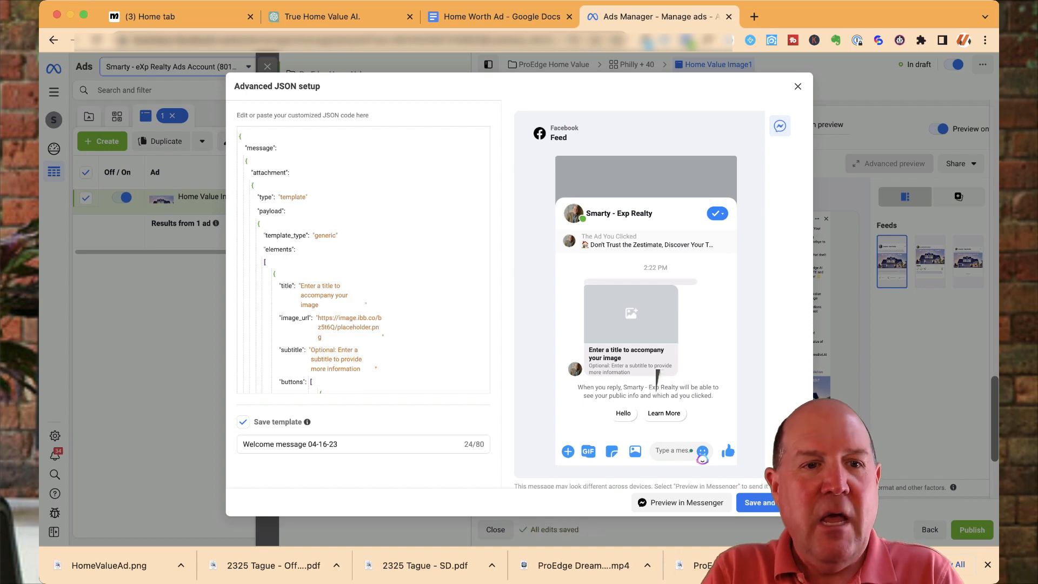
# Step: Delete all of the default JSON code from the Advanced JSON setup
pyautogui.moveTo(240, 136); pyautogui.dragTo(385, 346)
pyautogui.moveTo(263, 330); pyautogui.dragTo(253, 177)
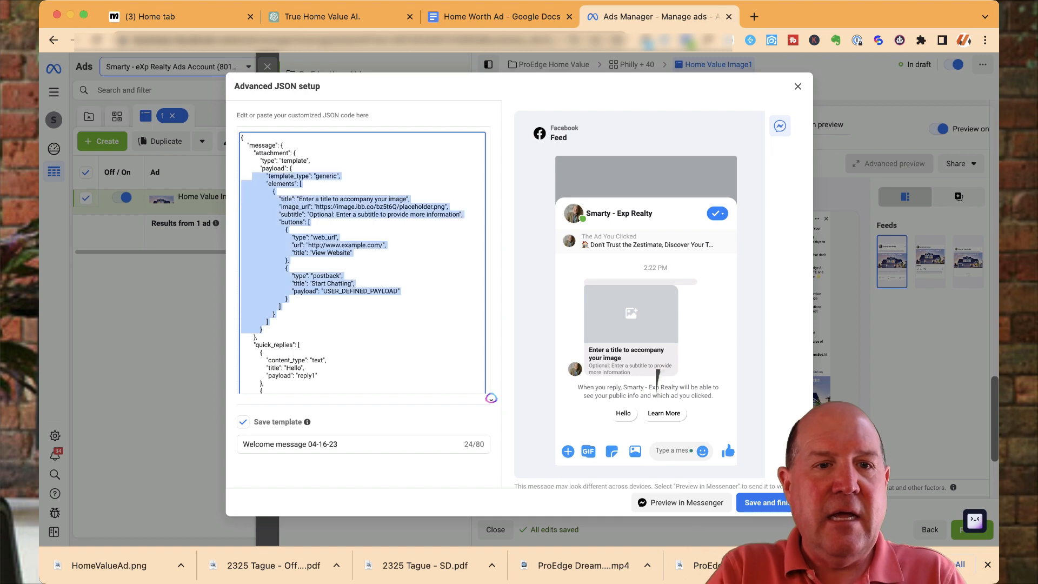
pyautogui.press('BackSpace')
pyautogui.moveTo(263, 238); pyautogui.dragTo(240, 136)
pyautogui.press('BackSpace')
pyautogui.press('BackSpace')
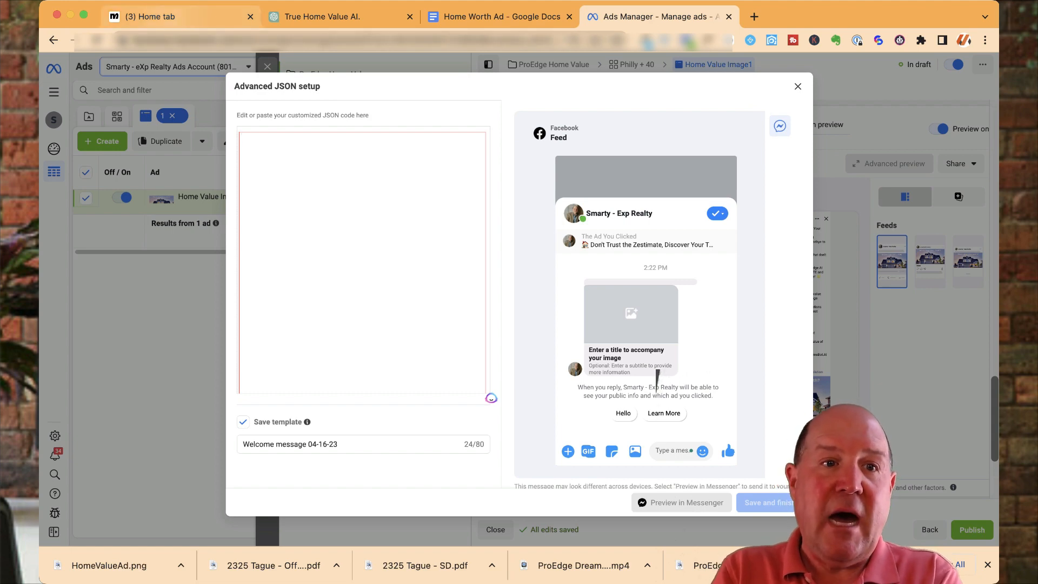
# Step: Switch to ManyChat and open the automation flows' Marketing Playbooks folder under ProEdge ChatBot7+AIPowered, Facebook
pyautogui.click(162, 17)
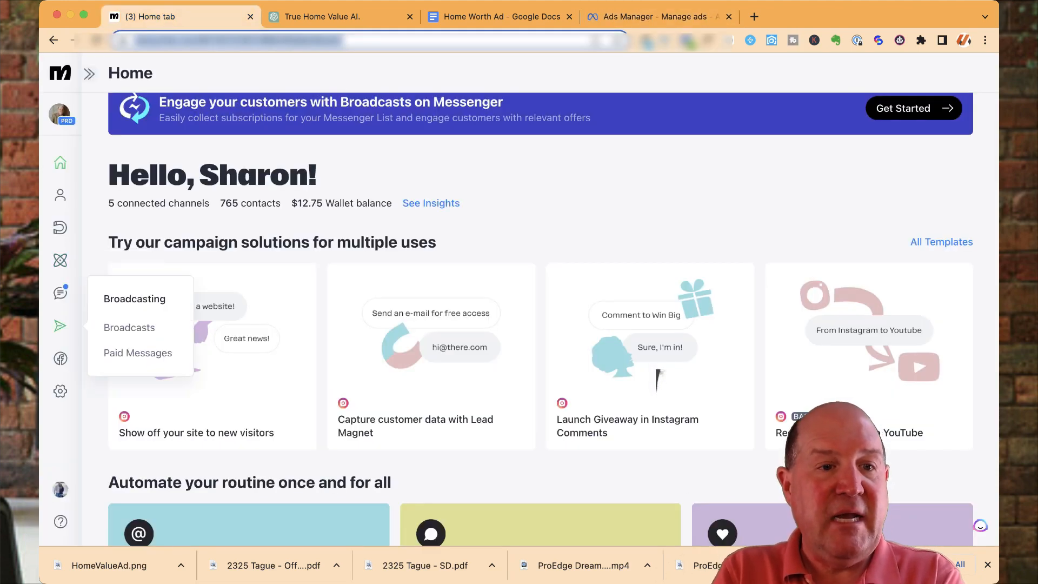
pyautogui.click(60, 261)
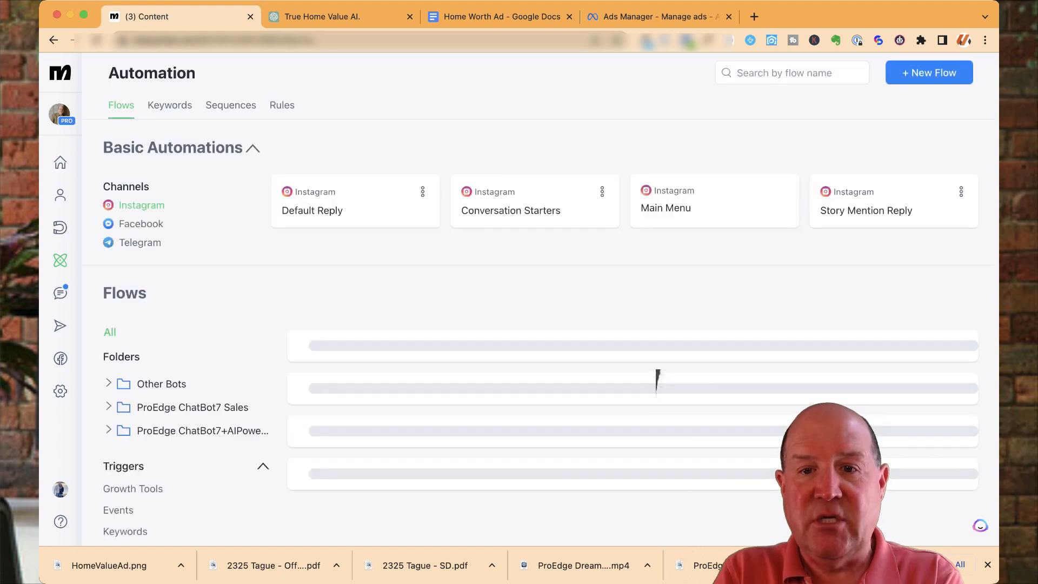
pyautogui.click(860, 335)
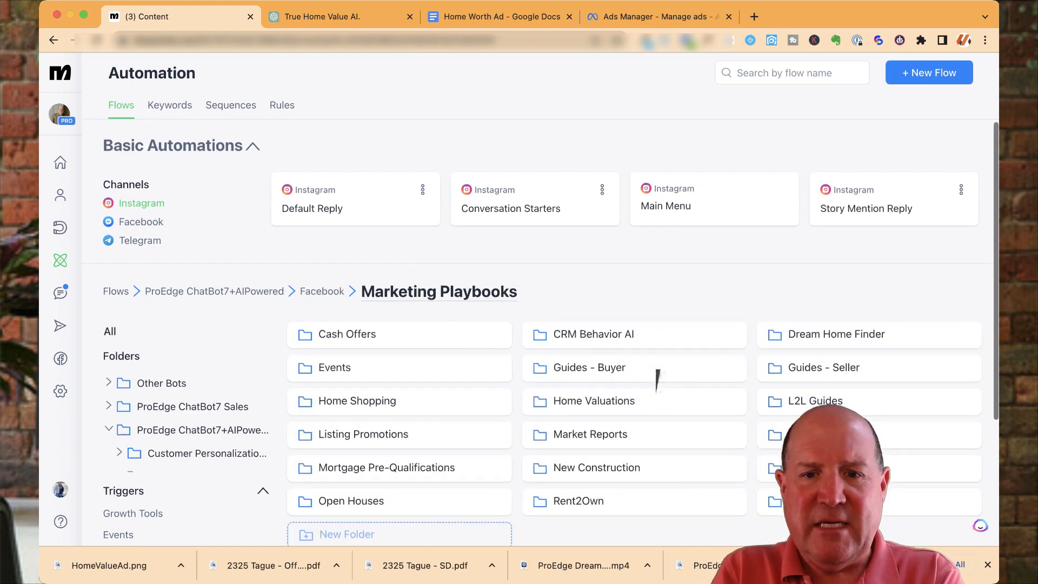
pyautogui.scroll(-3, 657, 381)
pyautogui.scroll(1, 658, 384)
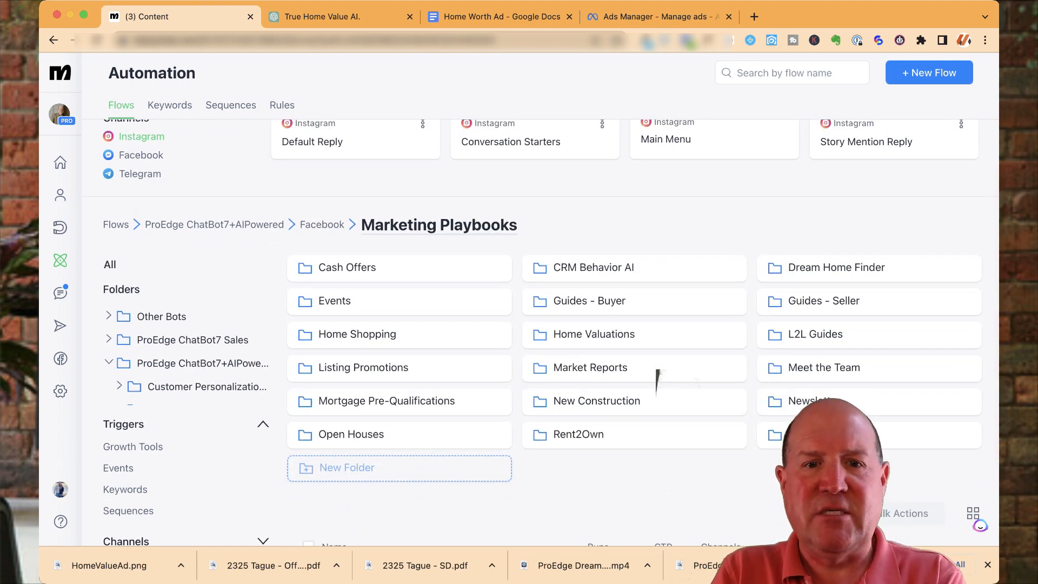
pyautogui.scroll(-1, 657, 384)
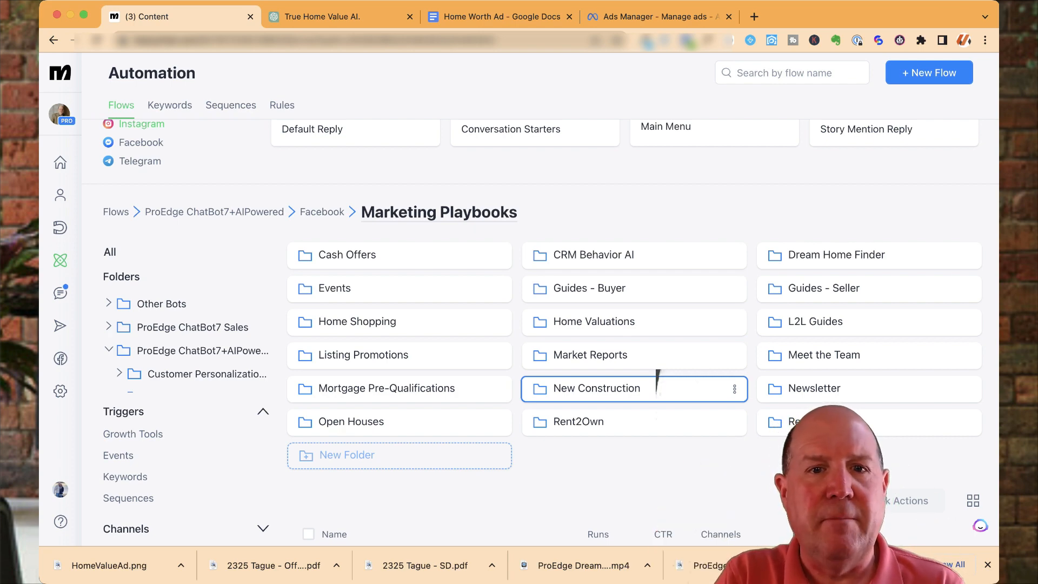
pyautogui.scroll(-1, 633, 389)
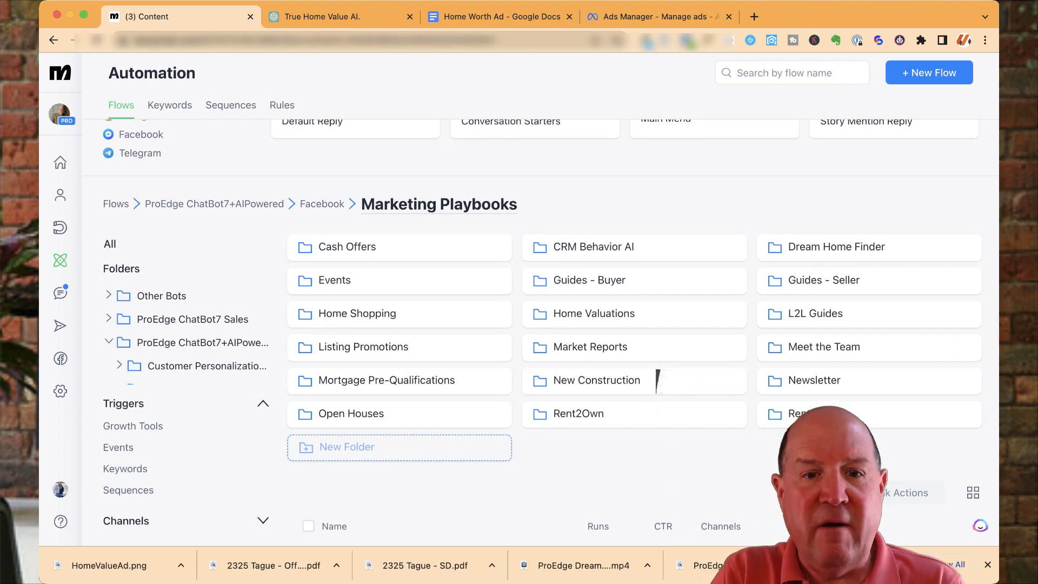
# Step: Open the ProEdge7 - FB Ad Home Valuation flow from the Home Valuations folder for editing
pyautogui.click(633, 315)
pyautogui.scroll(-3, 633, 333)
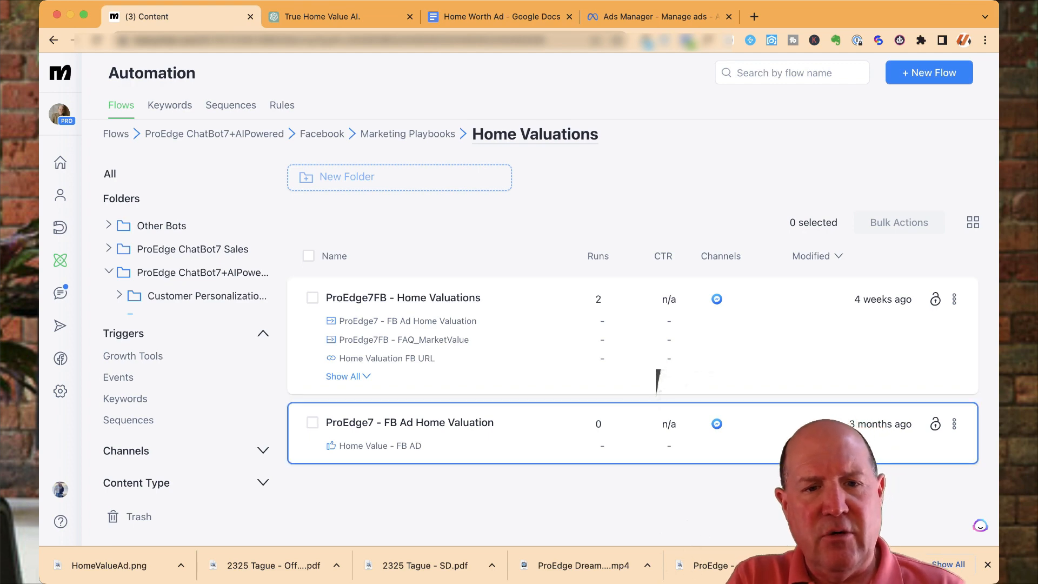
pyautogui.click(658, 382)
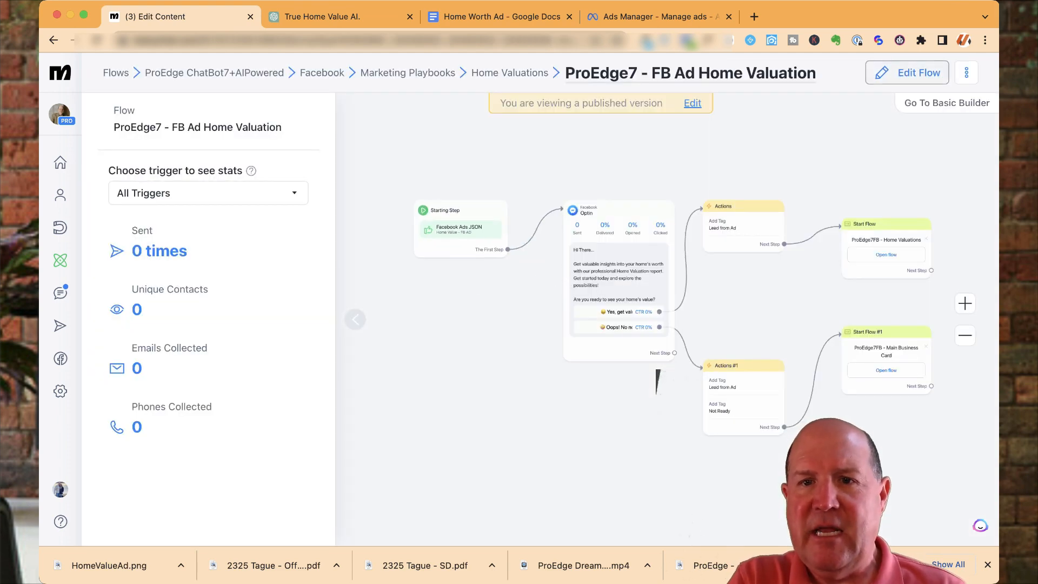
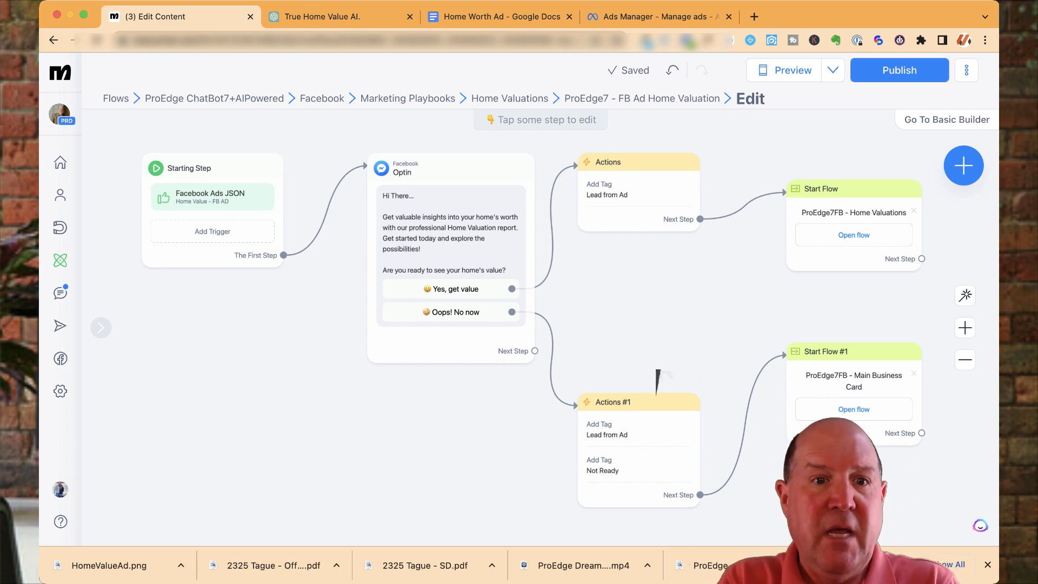
# Step: Review the flow's Optin message, its two reply buttons and the tag actions and linked flows they lead to
pyautogui.click(450, 233)
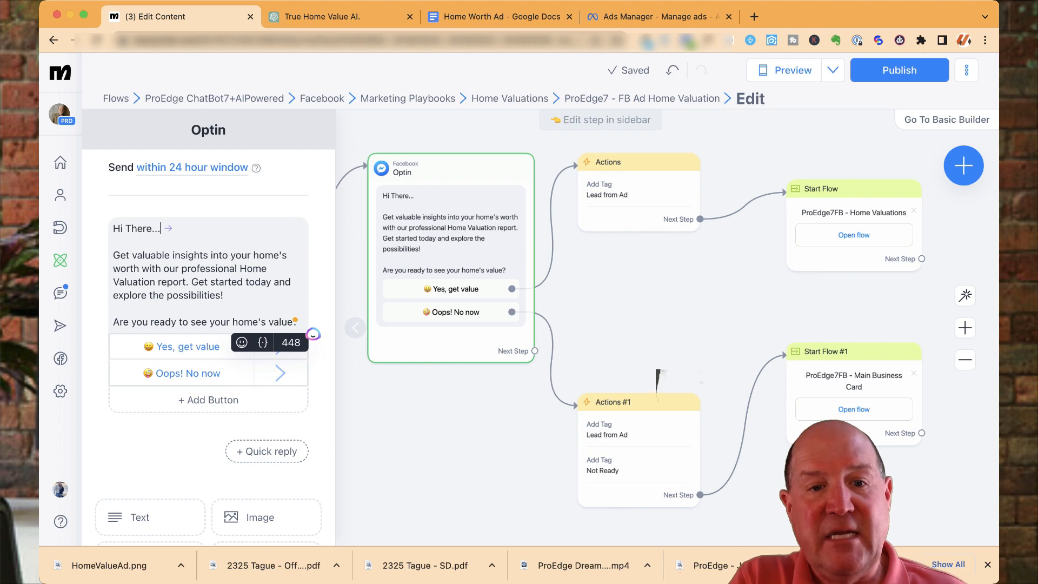
pyautogui.click(355, 328)
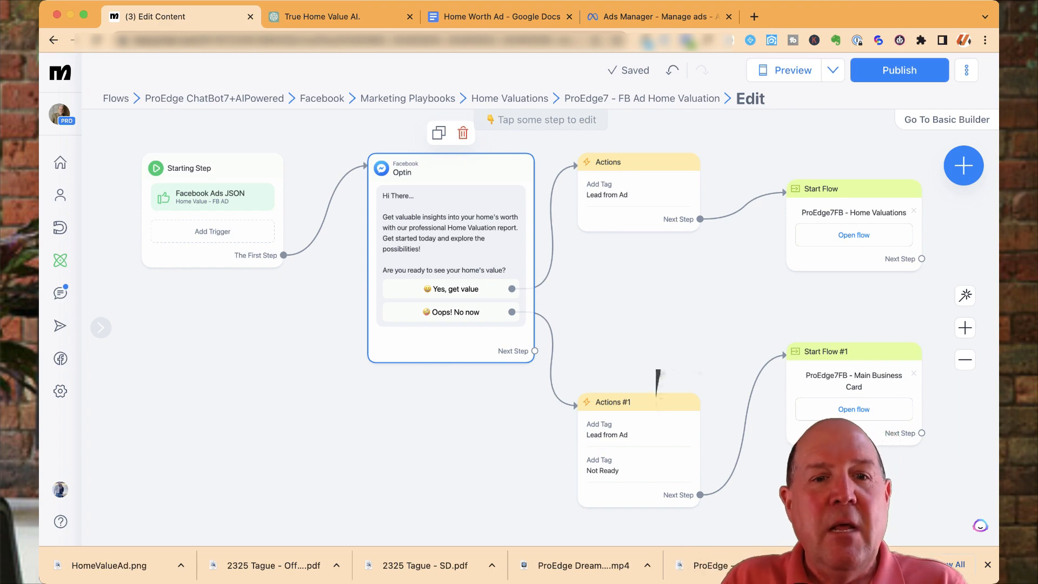
pyautogui.click(658, 398)
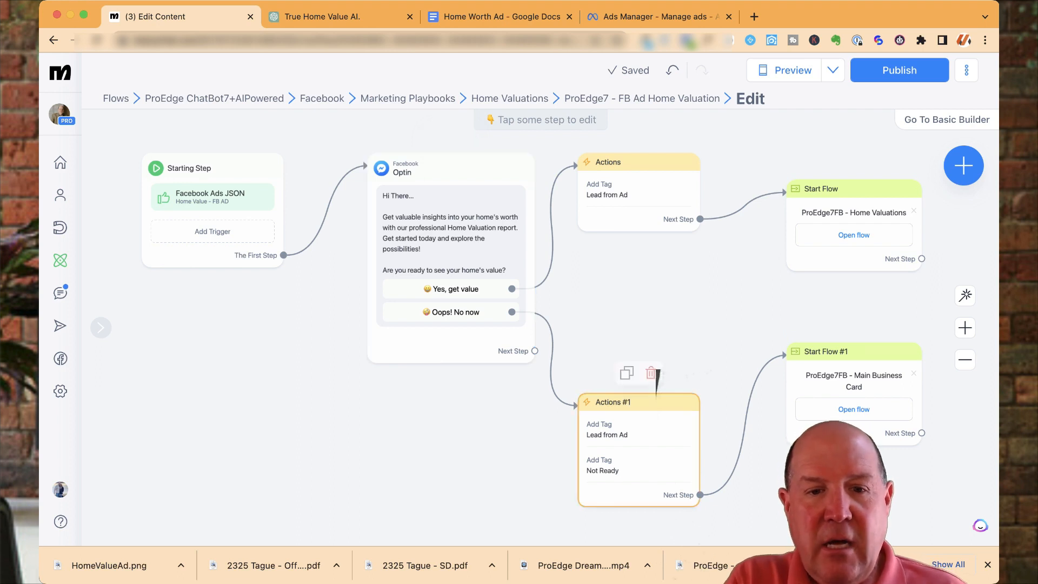
pyautogui.click(658, 379)
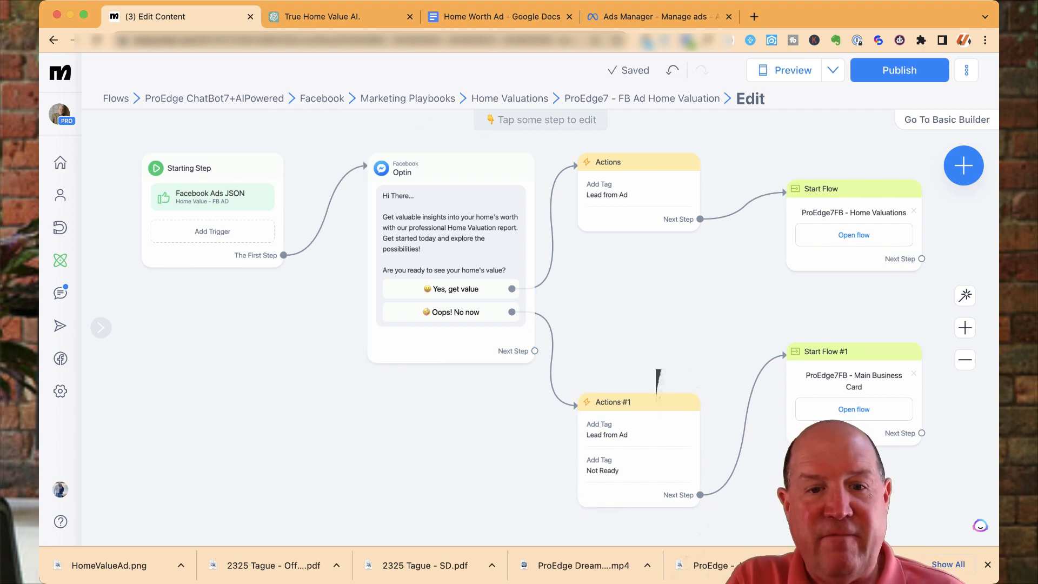
pyautogui.click(657, 396)
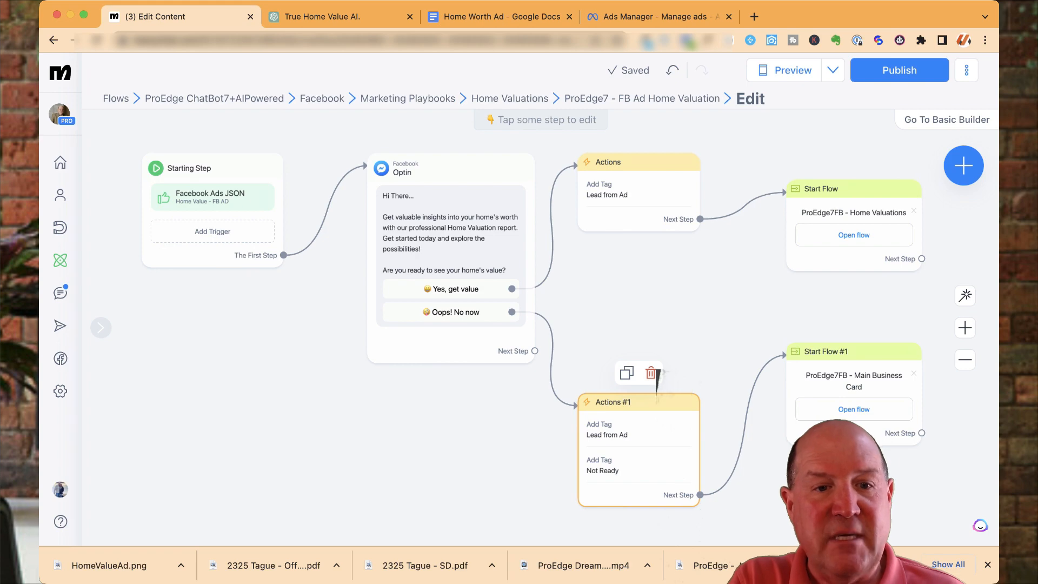
pyautogui.click(658, 379)
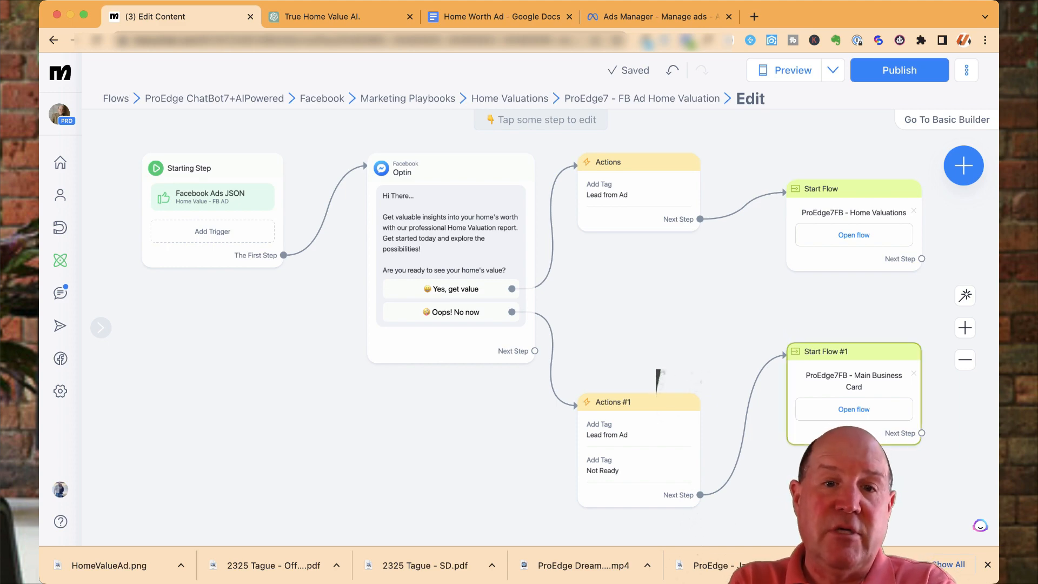
pyautogui.scroll(-2, 658, 376)
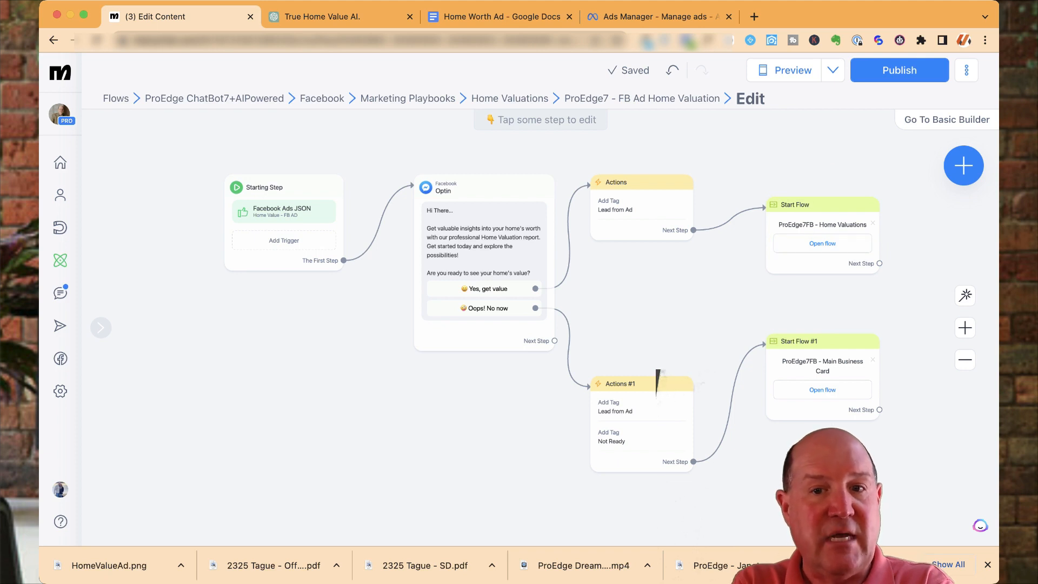
# Step: Open the Starting Step and browse the available triggers down to the Facebook Triggers, then close the list without adding one
pyautogui.click(284, 216)
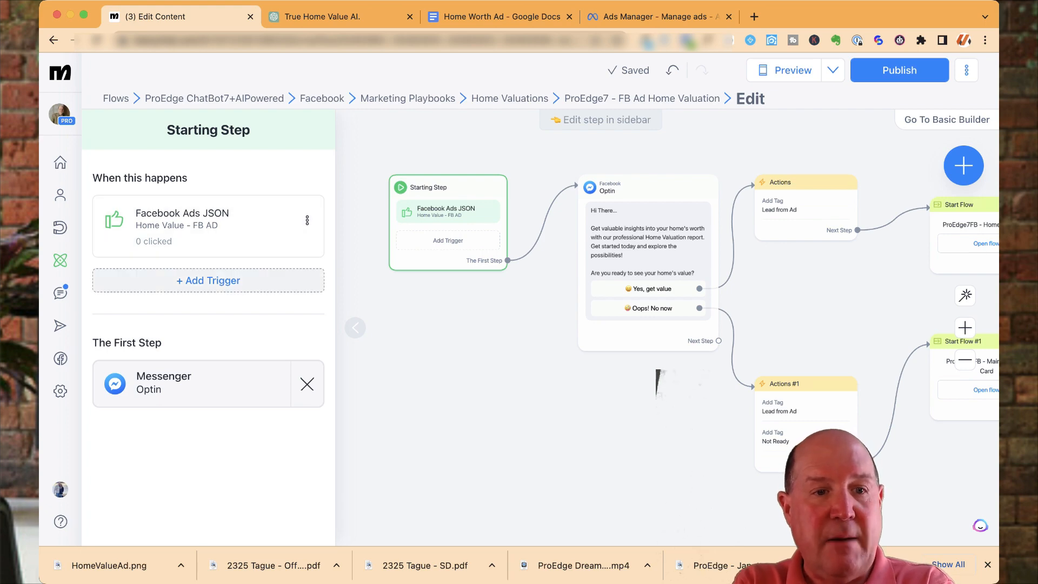
pyautogui.click(208, 280)
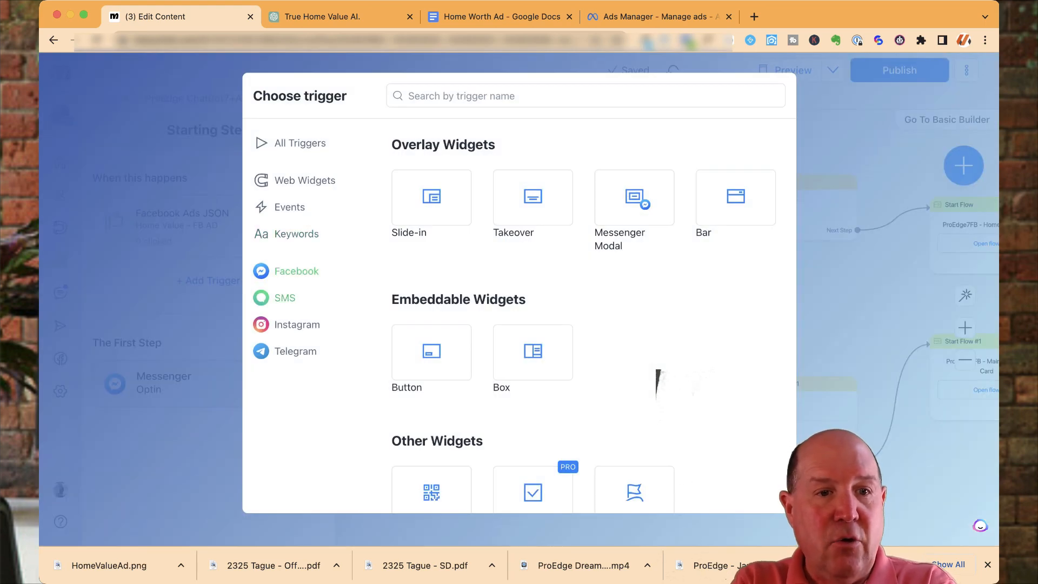
pyautogui.scroll(-5, 431, 324)
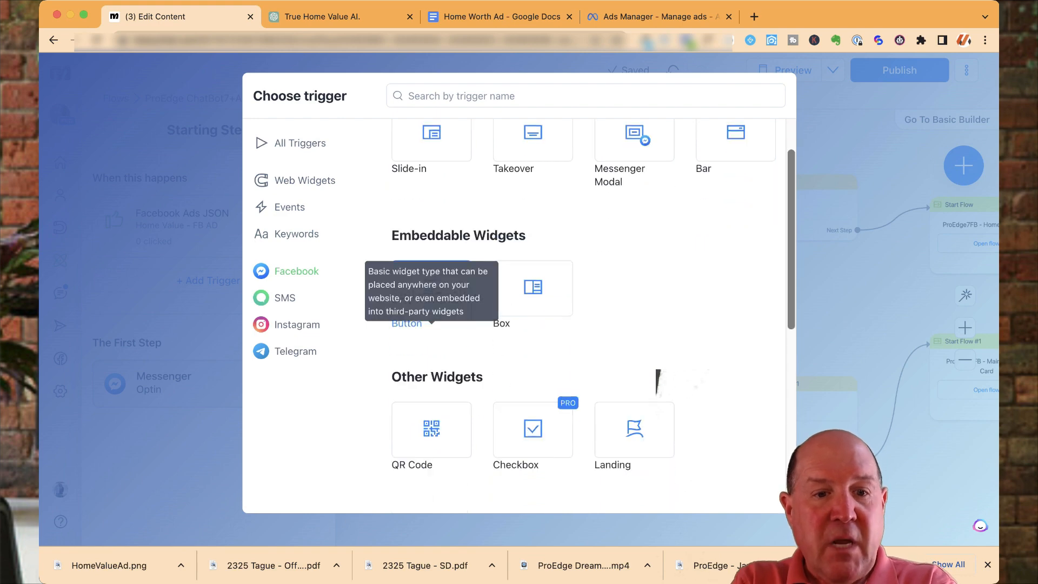
pyautogui.scroll(-3, 532, 368)
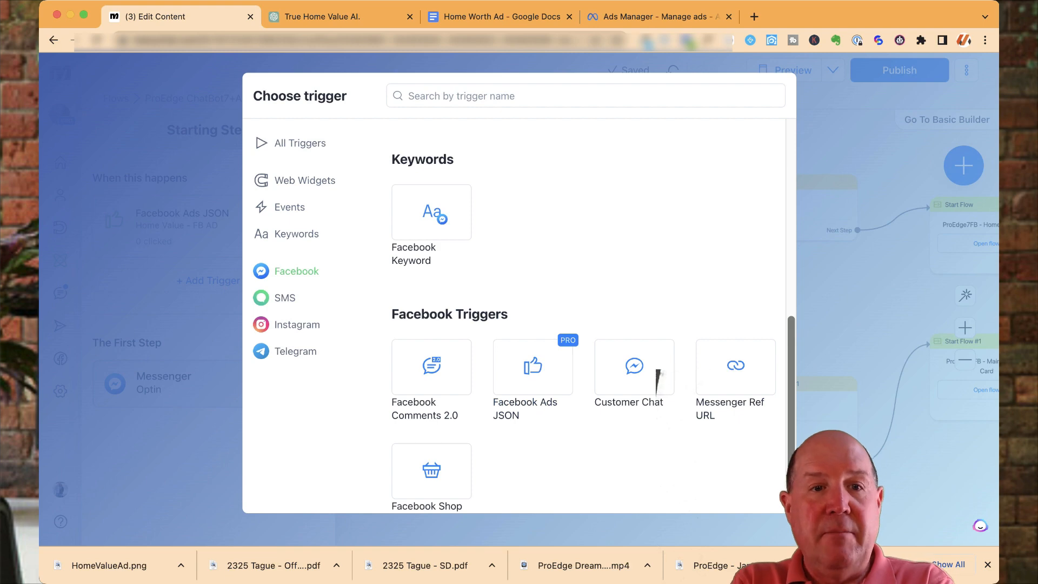
pyautogui.press('Escape')
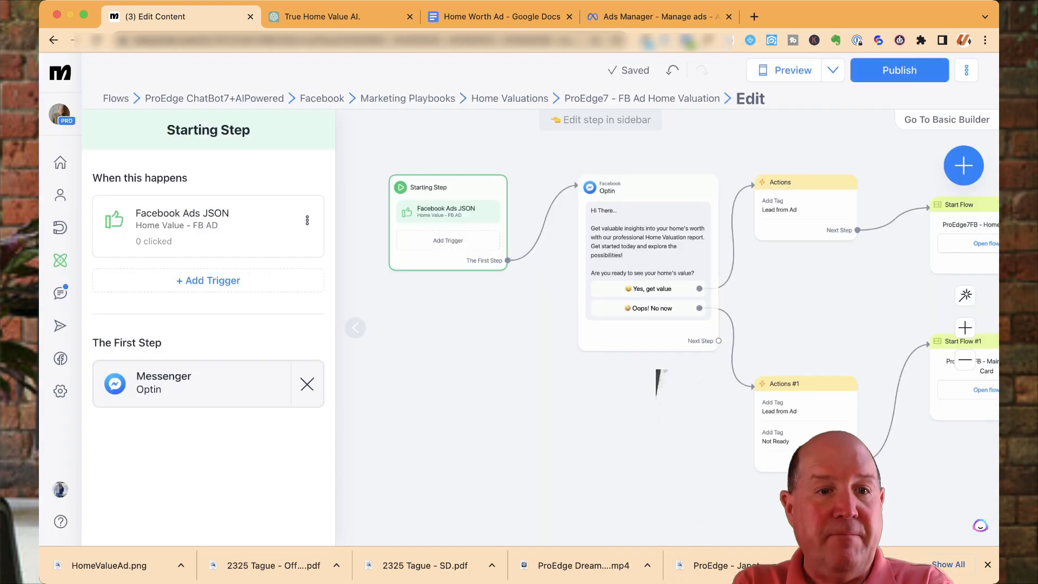
# Step: Open the Home Value - FB AD trigger, review its Facebook Ads JSON code and copy the code to the clipboard
pyautogui.click(209, 226)
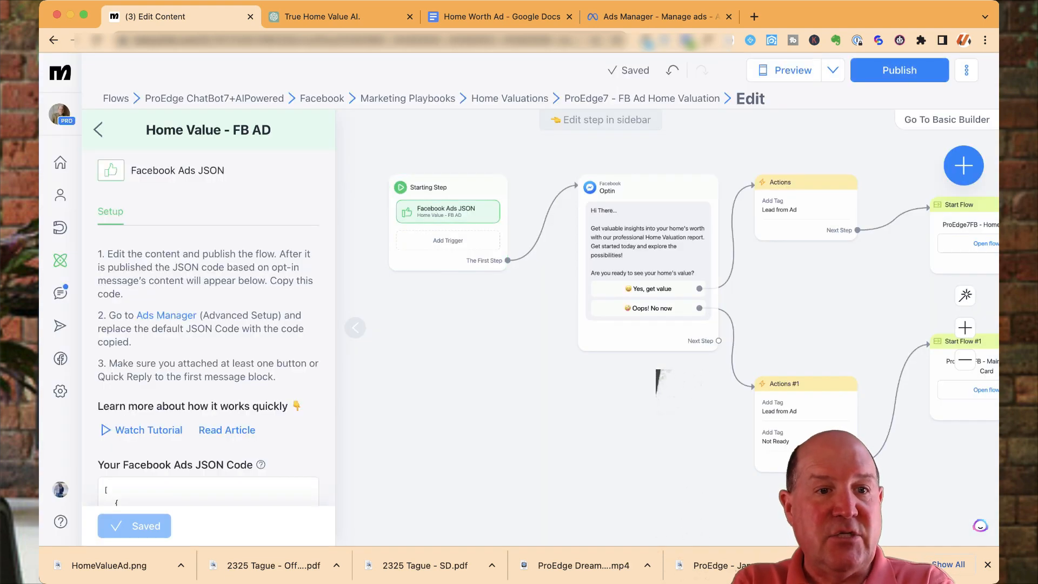
pyautogui.scroll(-15, 209, 324)
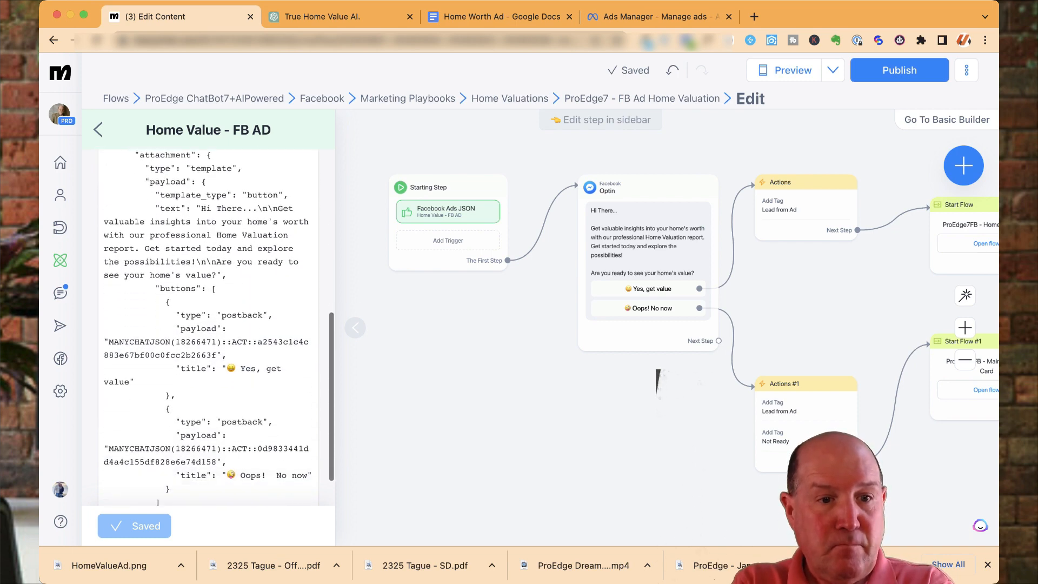
pyautogui.scroll(-2, 208, 325)
pyautogui.scroll(15, 208, 324)
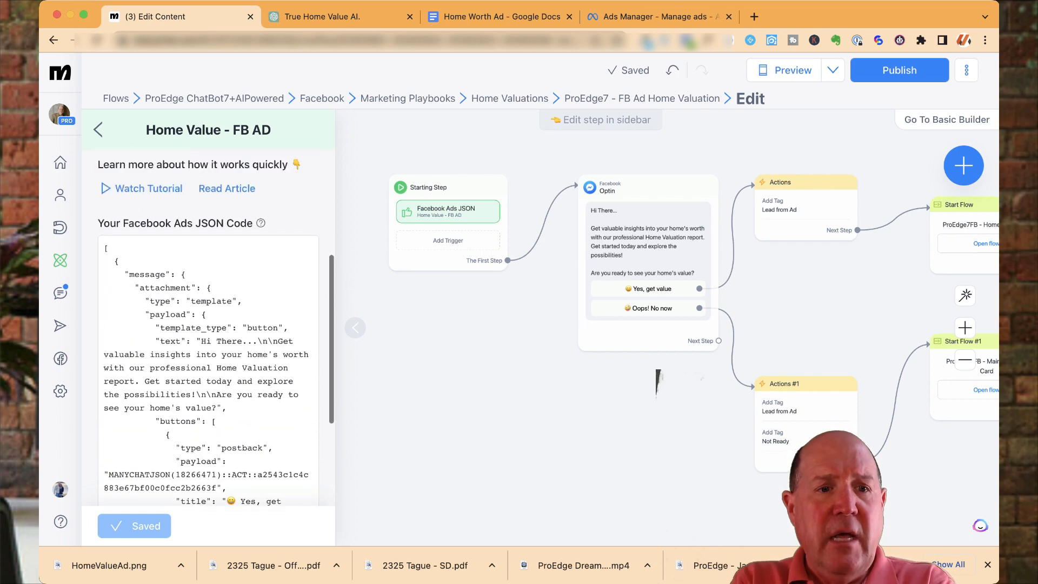
pyautogui.scroll(-4, 209, 325)
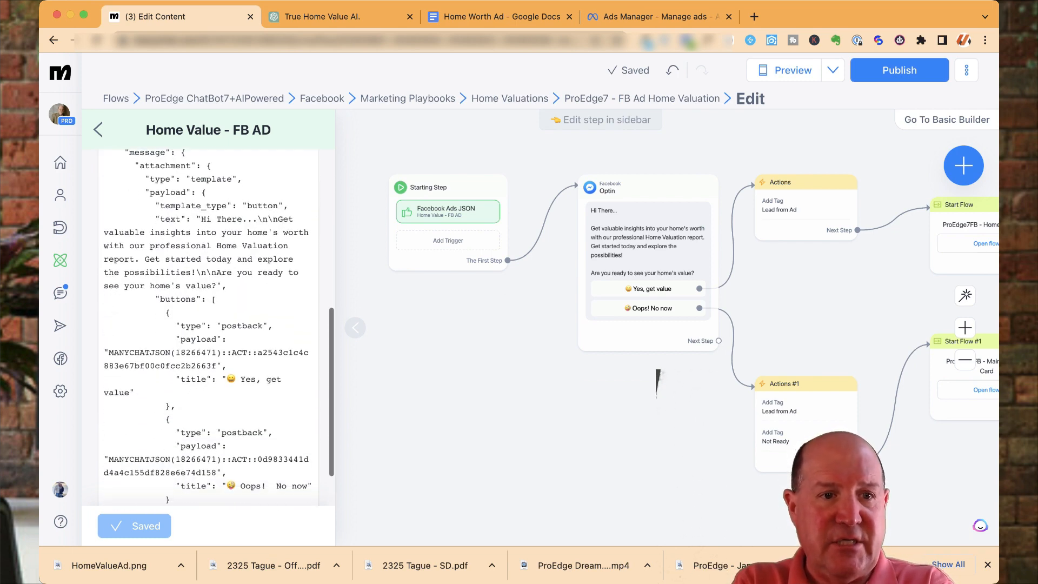
pyautogui.scroll(-1, 219, 324)
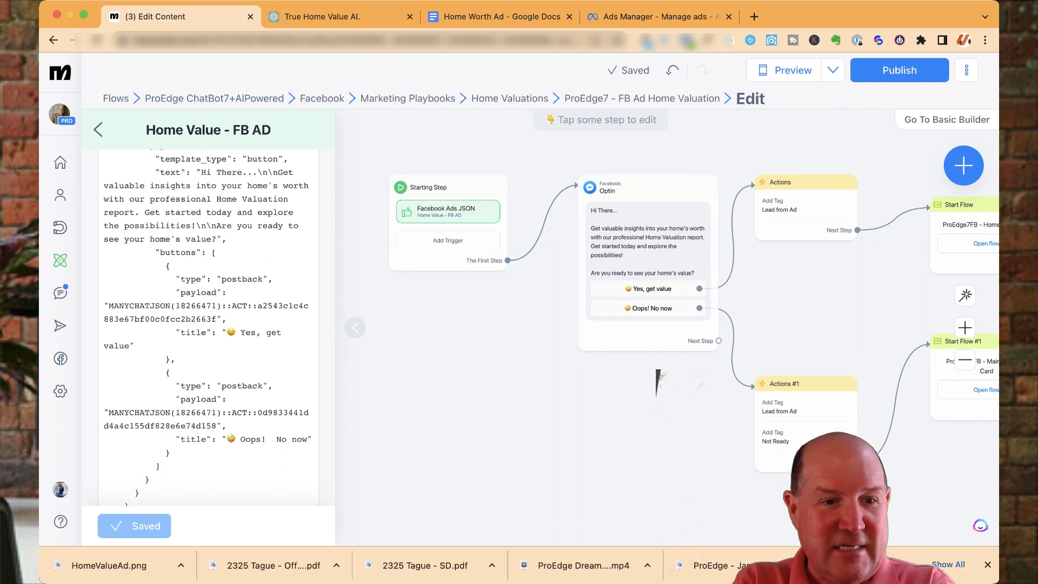
pyautogui.scroll(1, 208, 325)
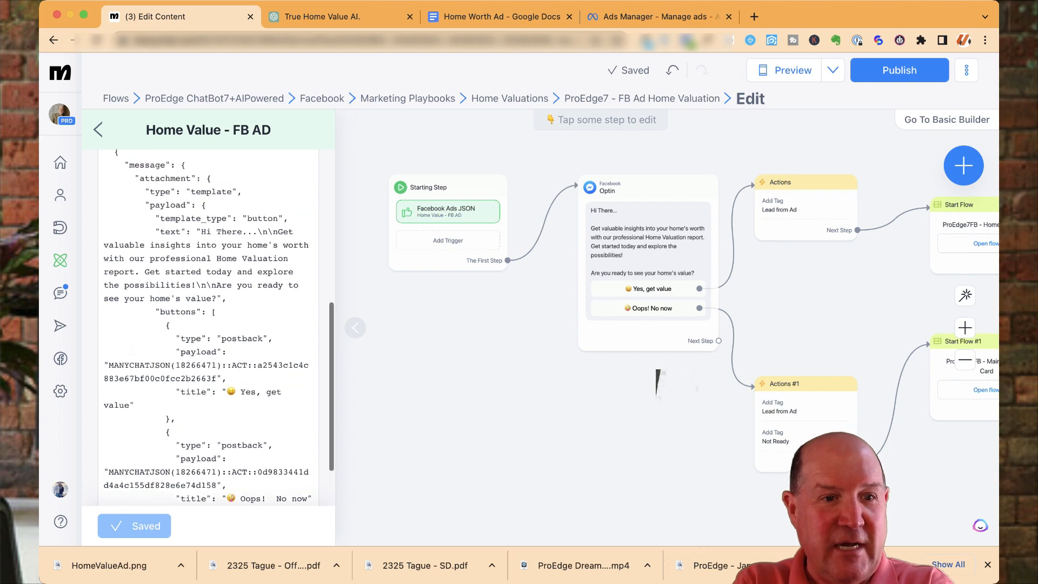
pyautogui.scroll(-3, 208, 325)
pyautogui.scroll(-1, 216, 319)
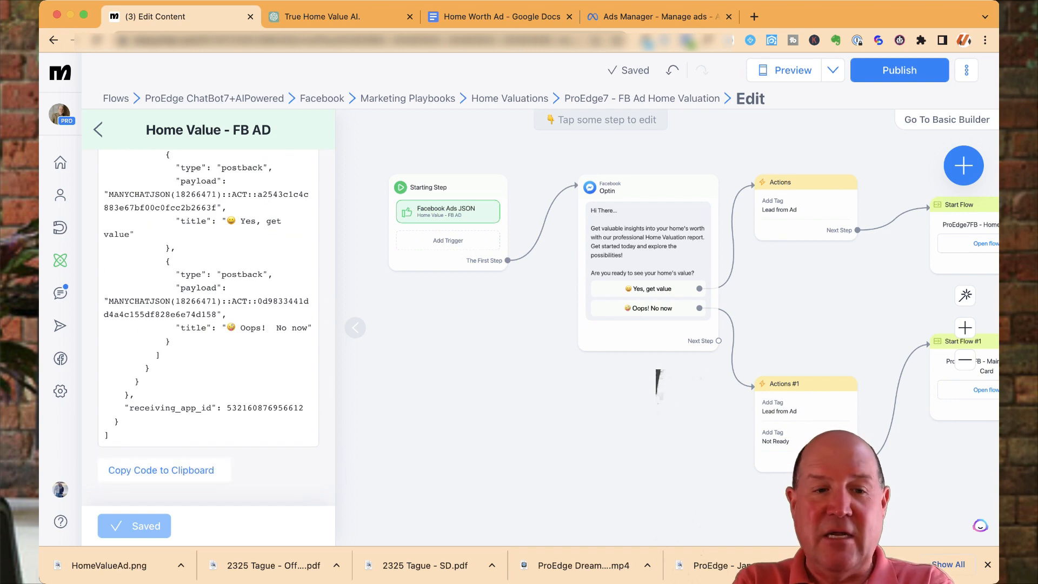
pyautogui.click(161, 470)
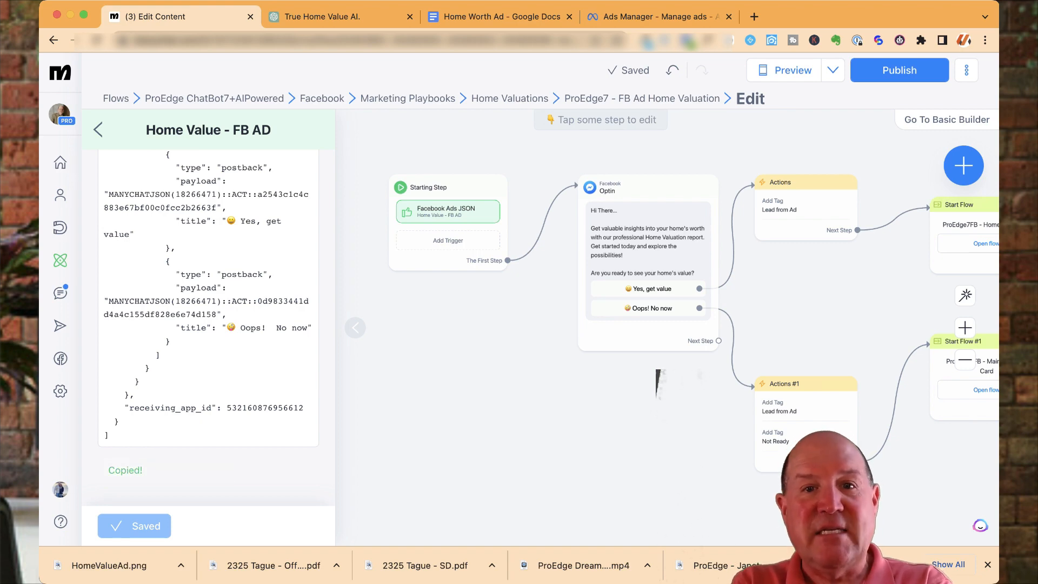
# Step: Open the linked ProEdge7FB - Home Valuations flow and examine its message branches
pyautogui.moveTo(639, 406); pyautogui.dragTo(421, 407)
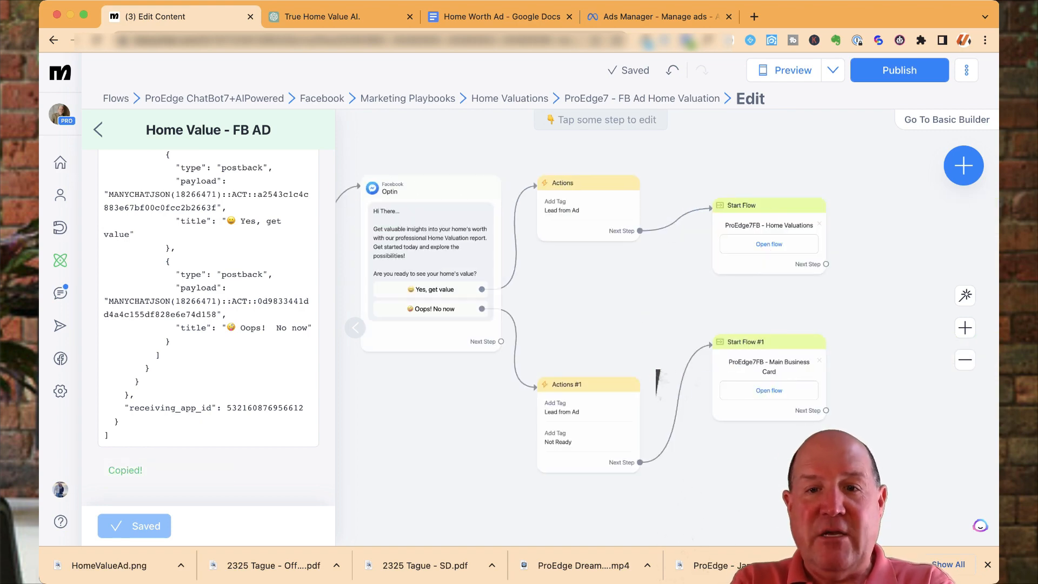
pyautogui.click(769, 244)
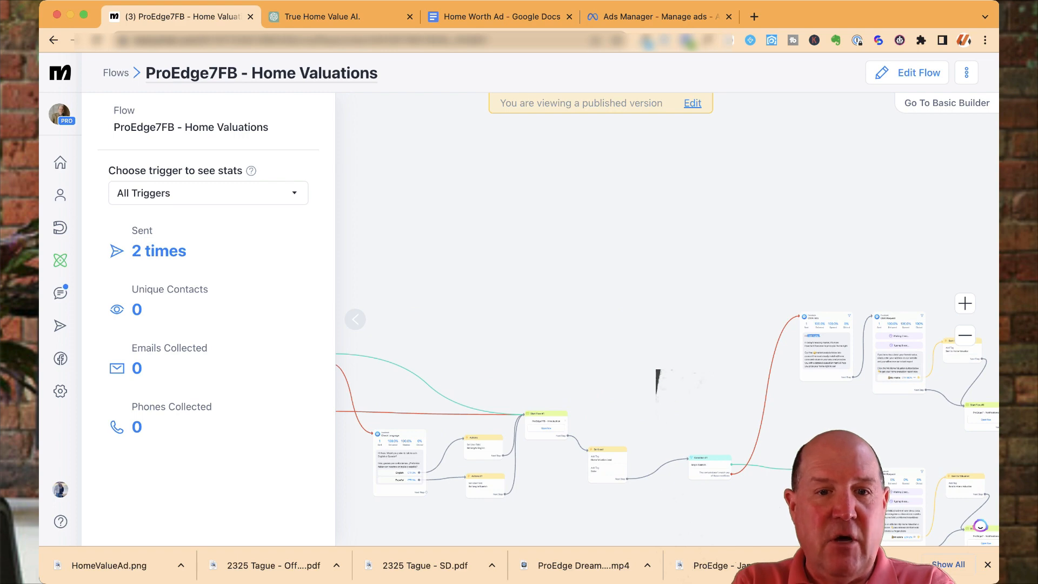
pyautogui.hscroll(6, 667, 346)
pyautogui.scroll(-2, 667, 346)
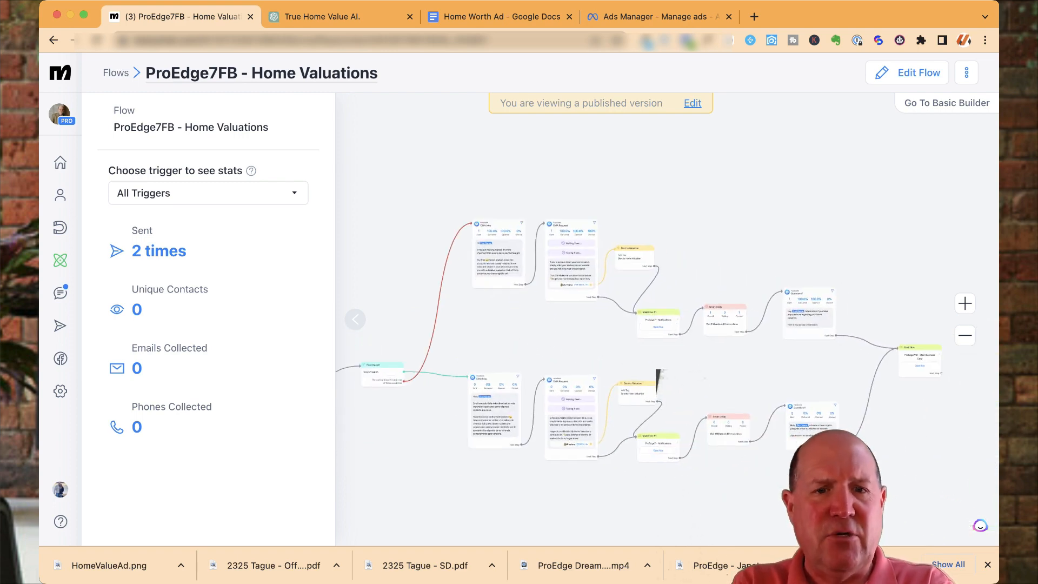
pyautogui.scroll(3, 517, 323)
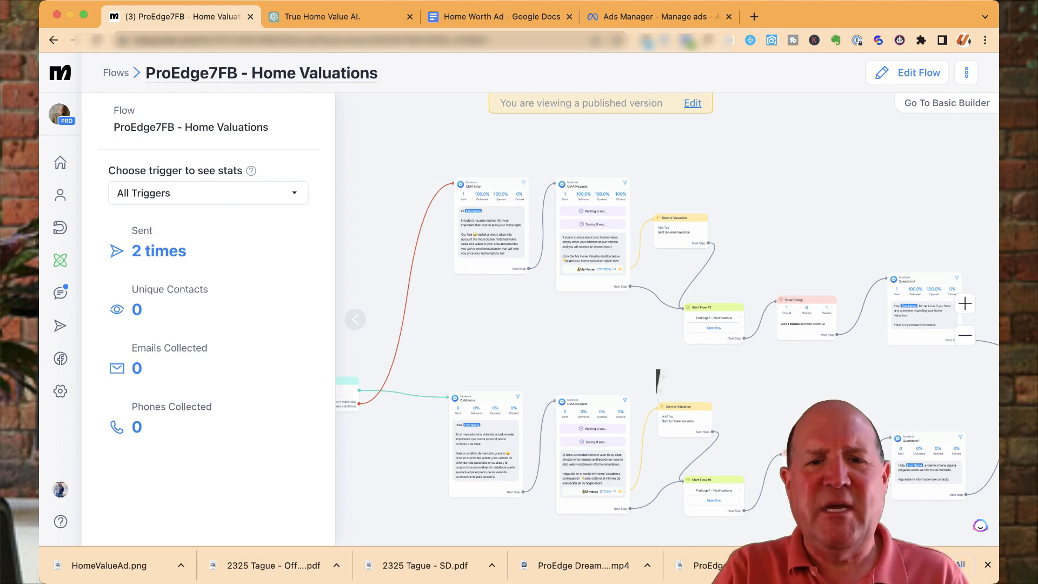
# Step: Review the English branch's CMA Intro and CMA Request messages and the link behind the My Home button
pyautogui.scroll(5, 518, 245)
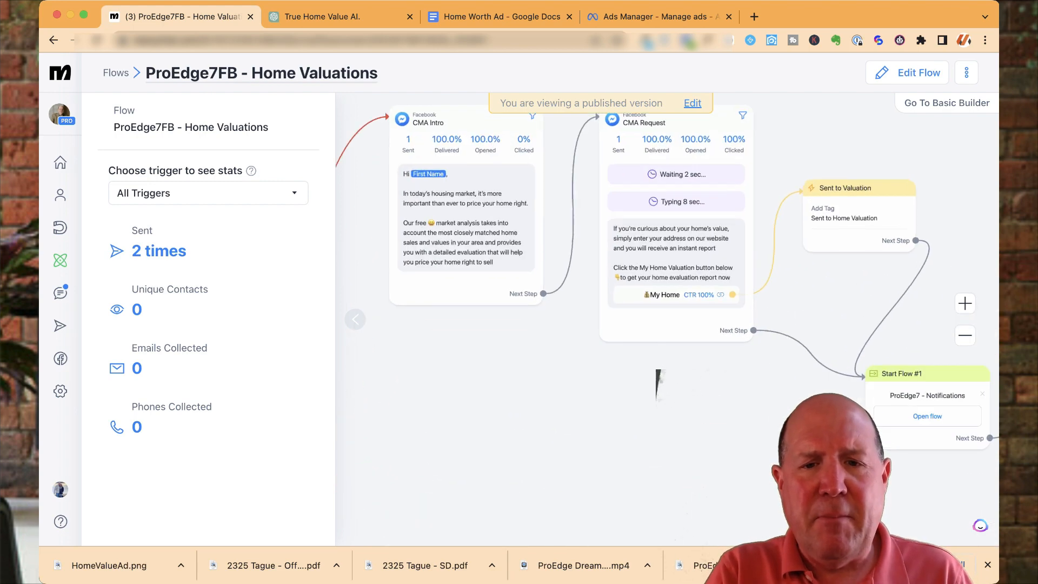
pyautogui.scroll(-3, 514, 381)
pyautogui.scroll(3, 514, 380)
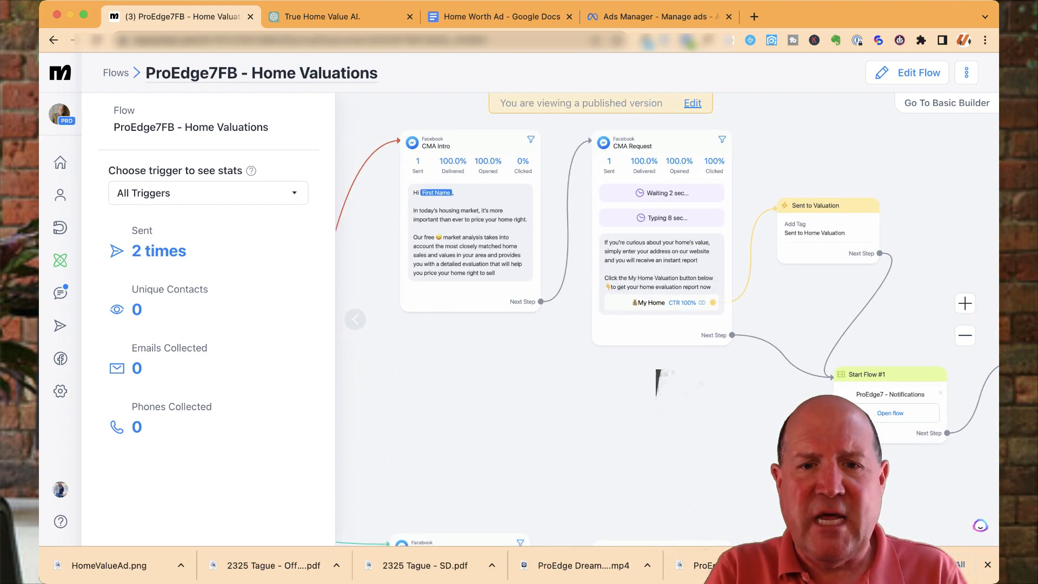
pyautogui.moveTo(690, 303)
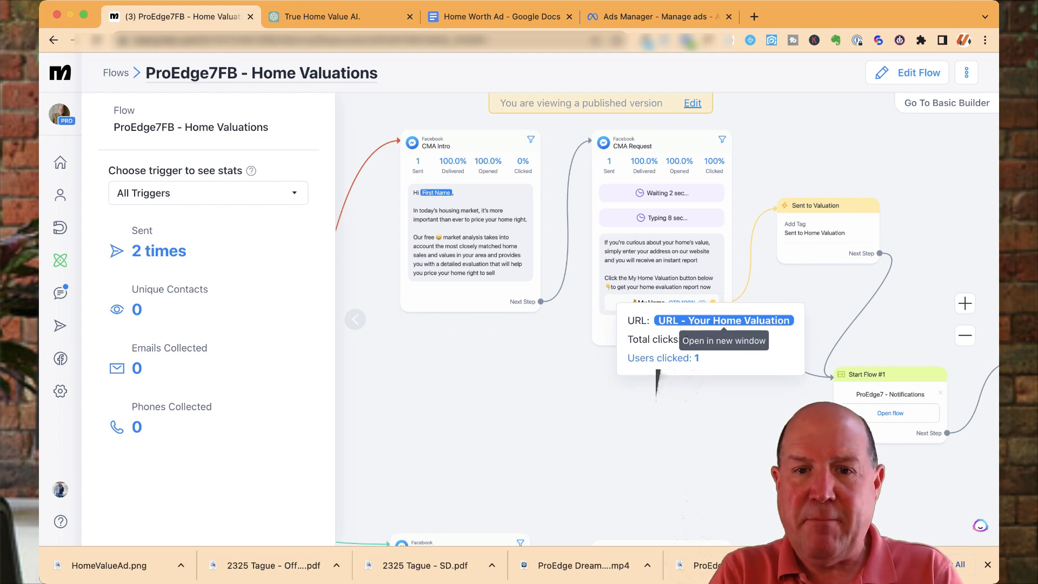
pyautogui.scroll(-4, 501, 372)
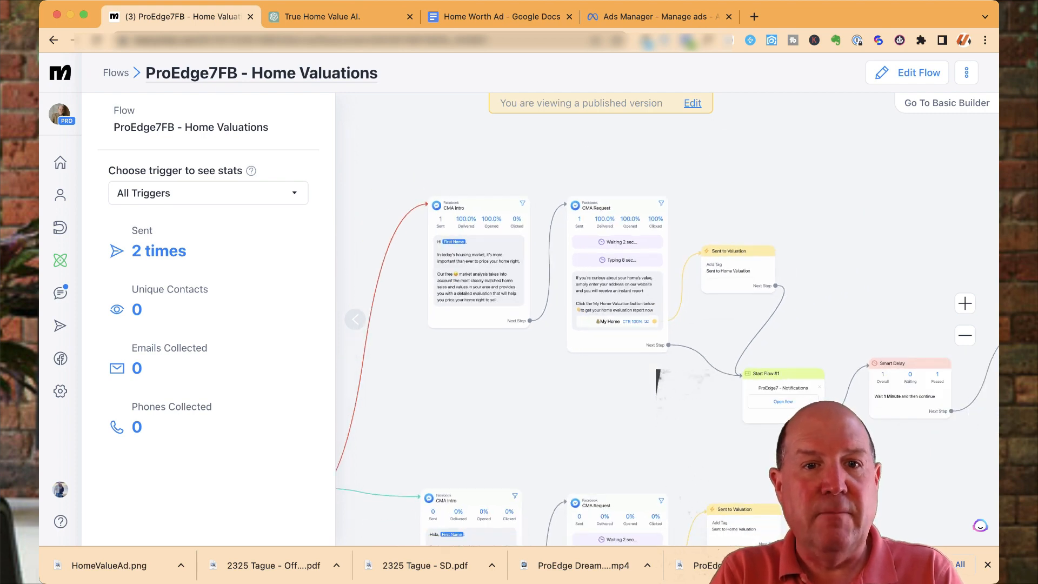
# Step: Examine the rest of the Home Valuations flow, including the Questions? message, the linked Main Business Card flow and the language condition
pyautogui.hscroll(10, 657, 373)
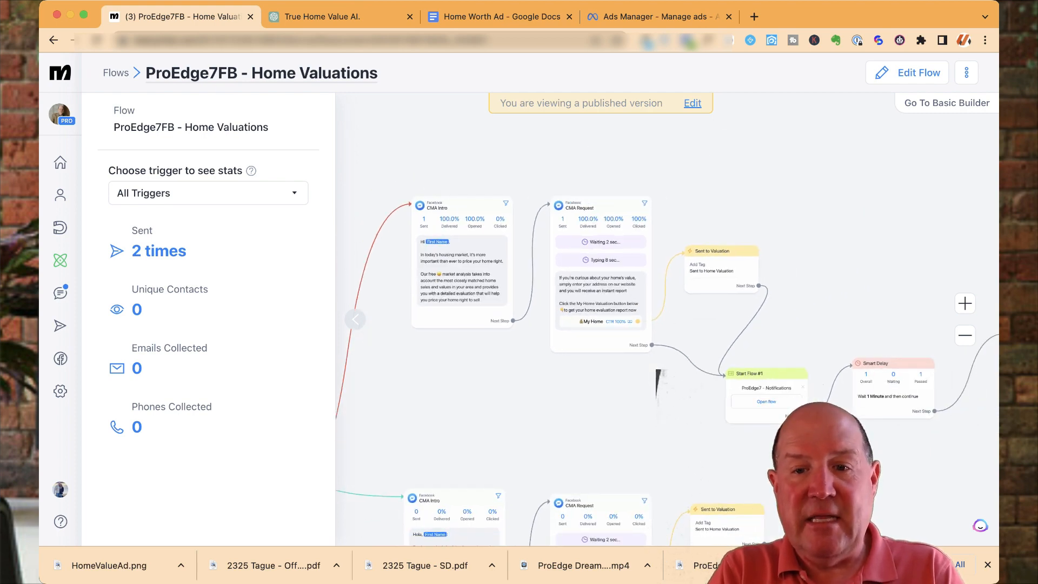
pyautogui.scroll(5, 658, 374)
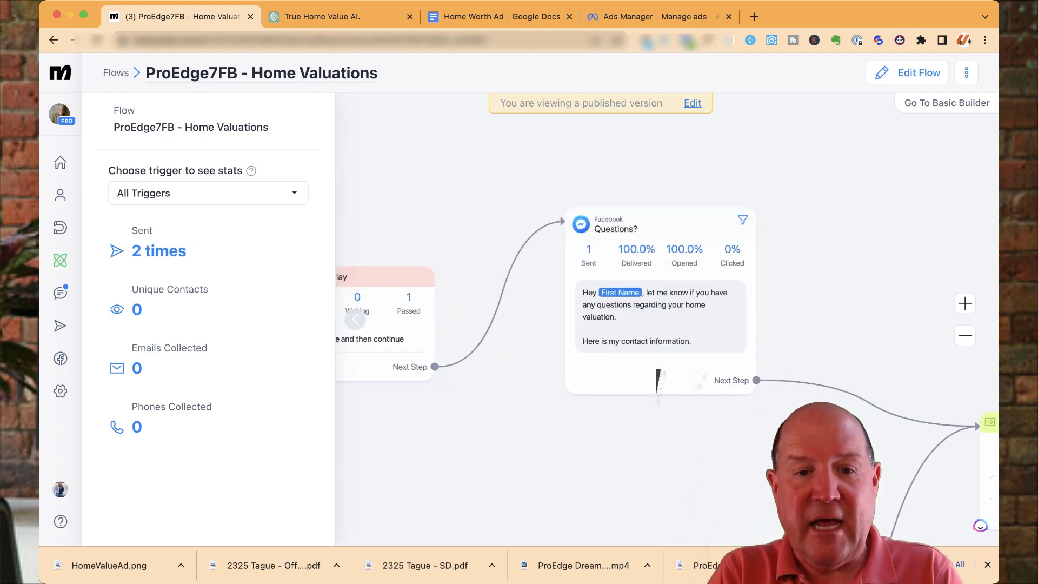
pyautogui.scroll(-1, 657, 381)
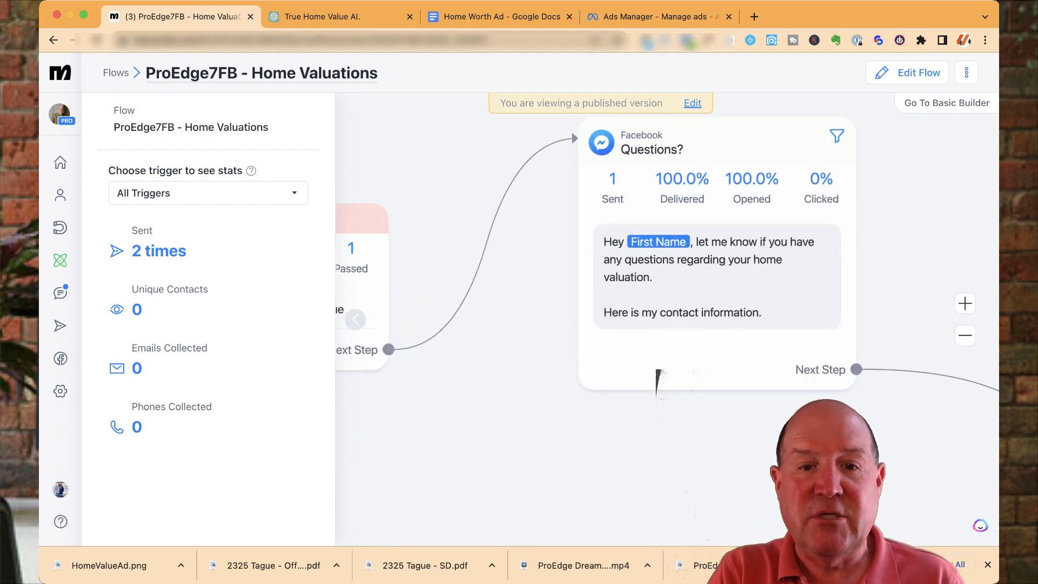
pyautogui.scroll(-5, 658, 381)
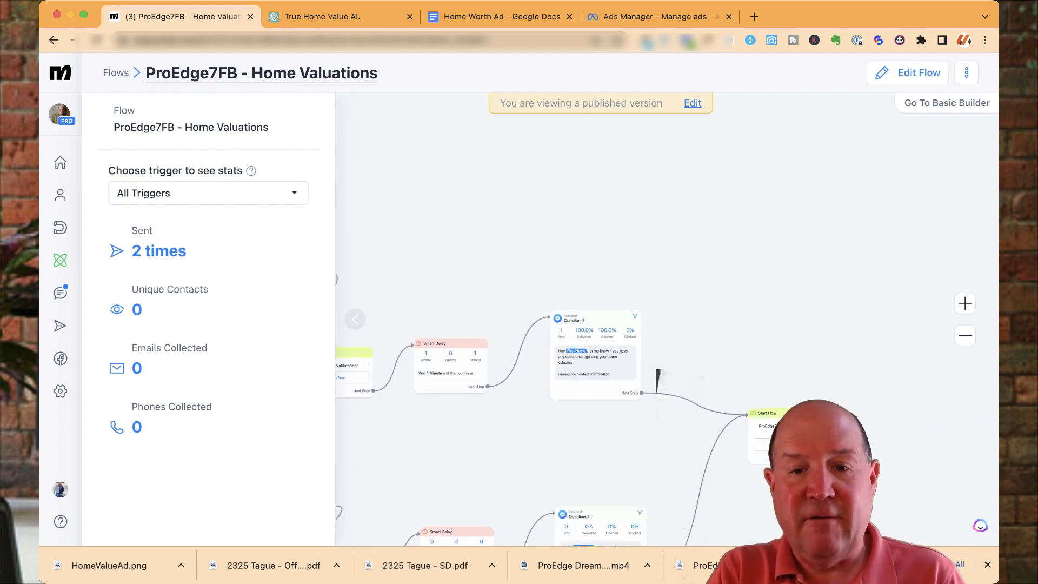
pyautogui.scroll(2, 657, 379)
pyautogui.scroll(1, 658, 378)
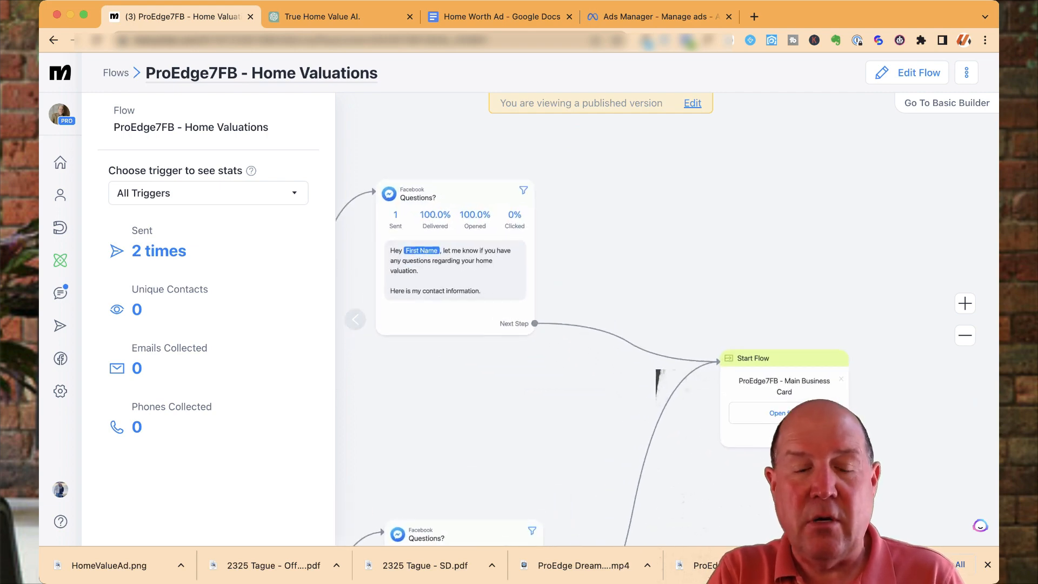
pyautogui.scroll(-6, 658, 381)
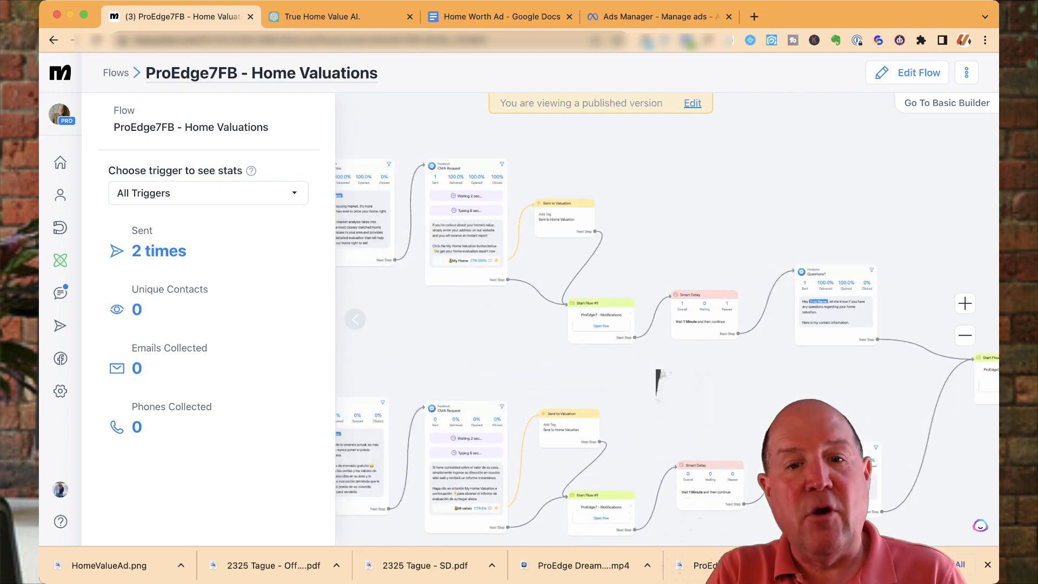
pyautogui.hscroll(-8, 657, 381)
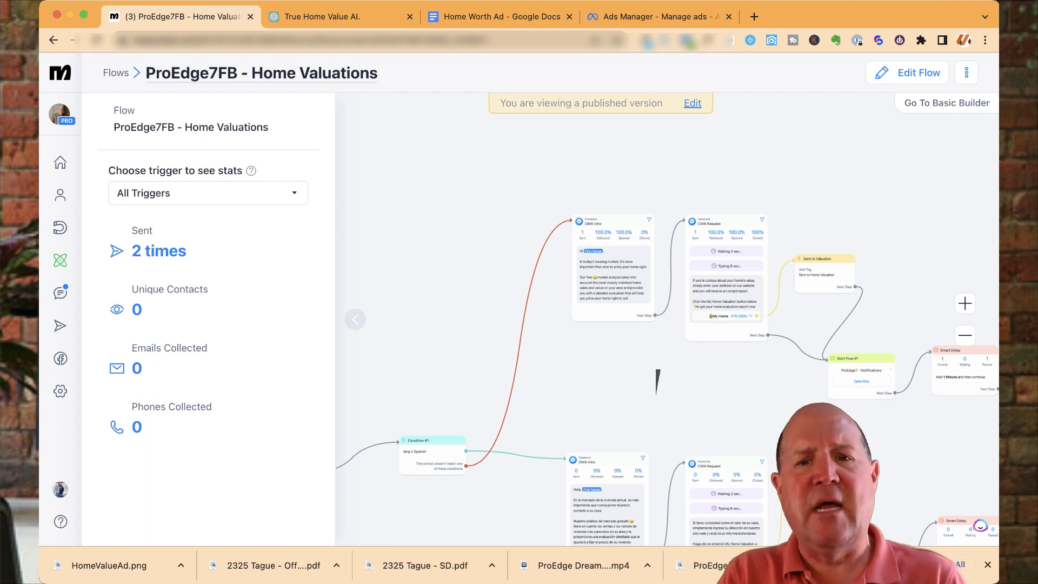
pyautogui.scroll(2, 452, 249)
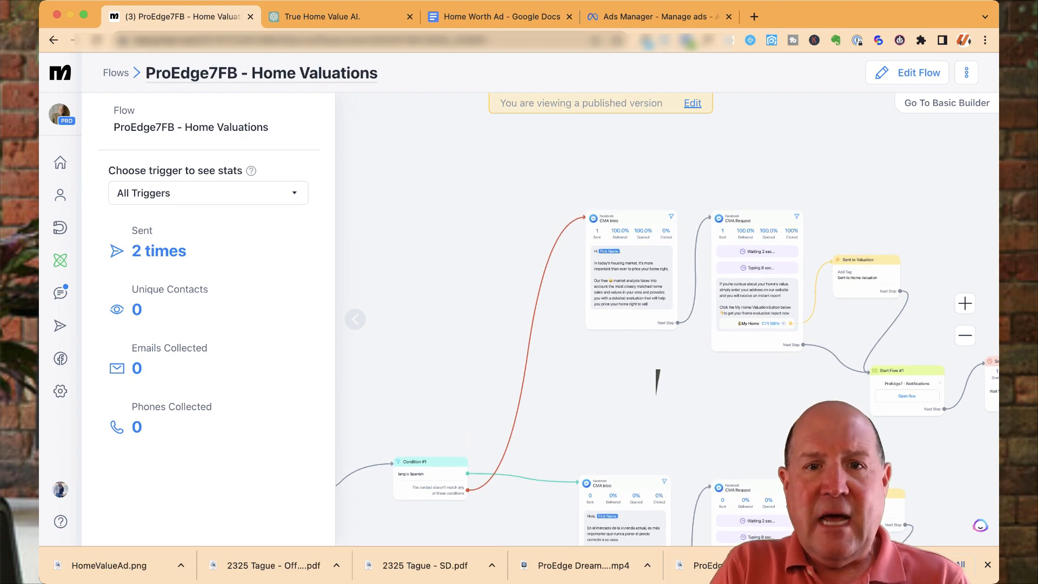
# Step: Switch to Ads Manager, paste the copied code into the Advanced JSON setup and save the template as ProEdge Home Value Optin
pyautogui.hotkey('ctrl', 'shift', 'Tab')
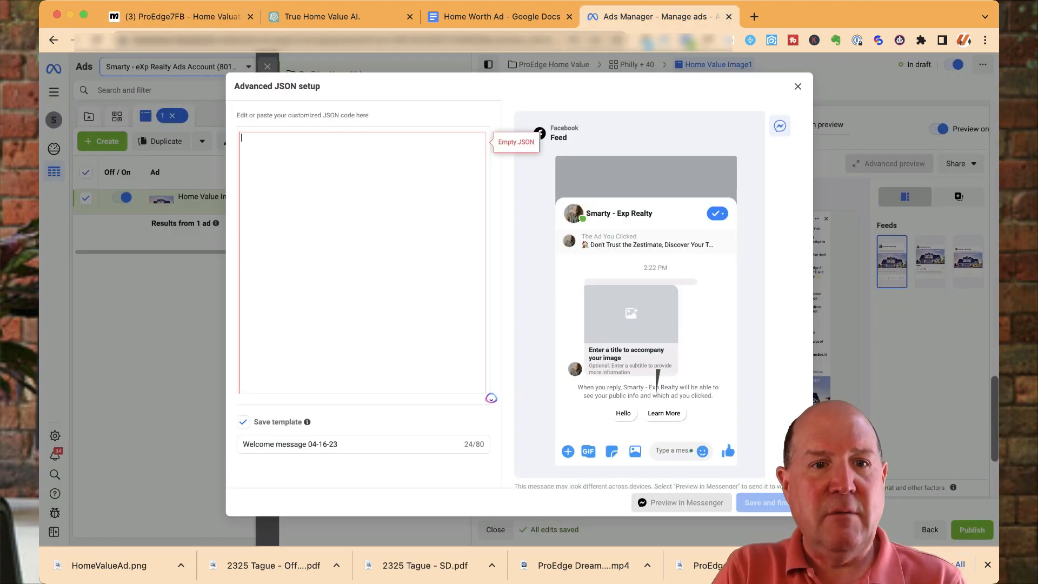
pyautogui.hotkey('ctrl', 'v')
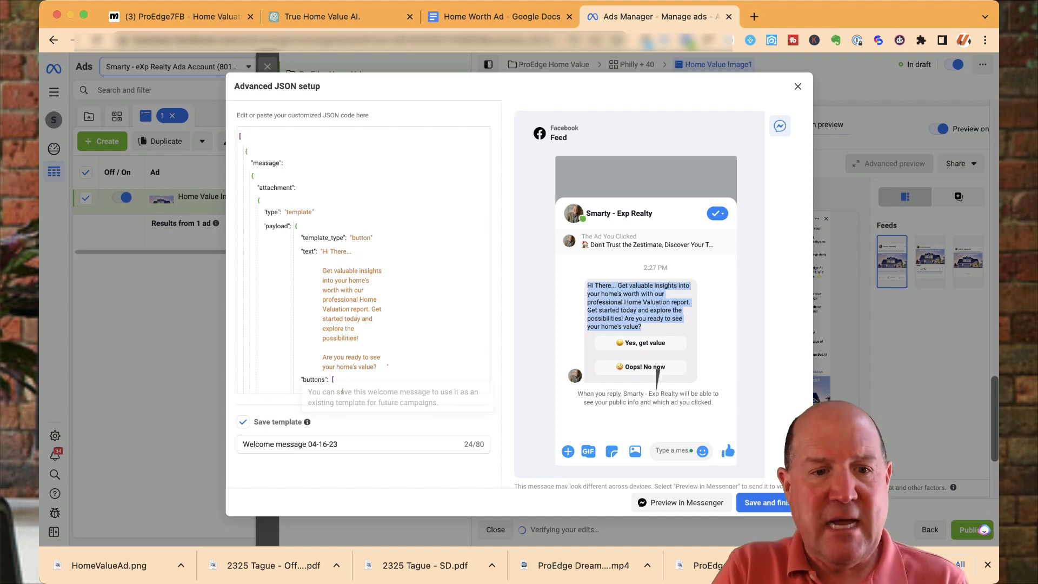
pyautogui.tripleClick(291, 444)
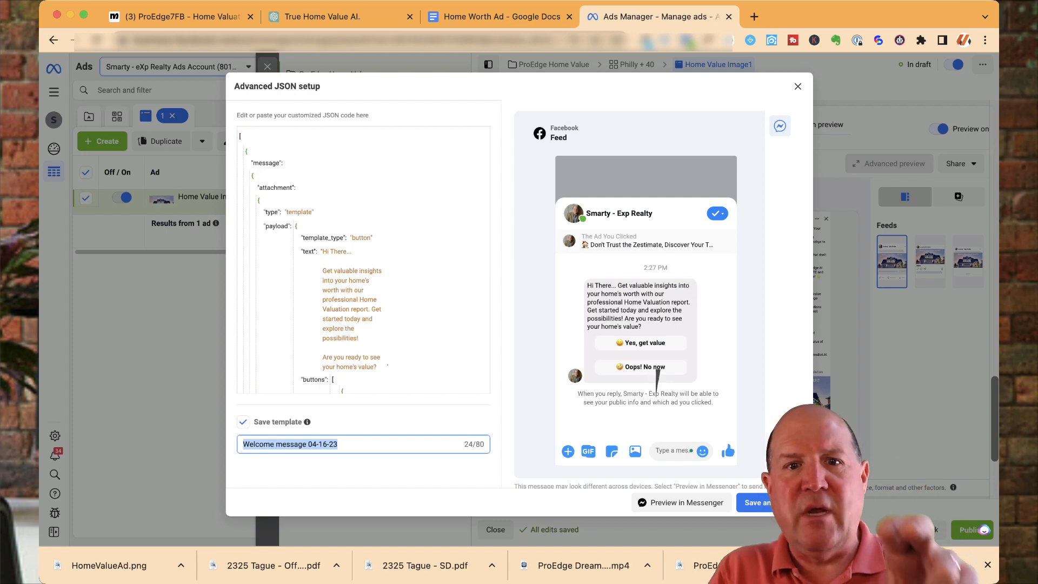
pyautogui.write('P')
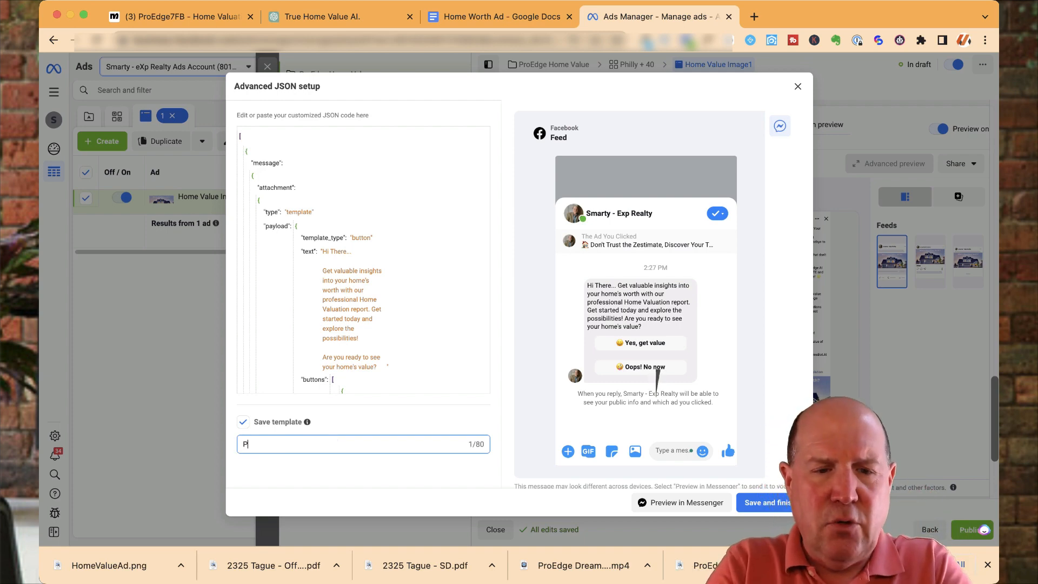
pyautogui.write('roEdge ')
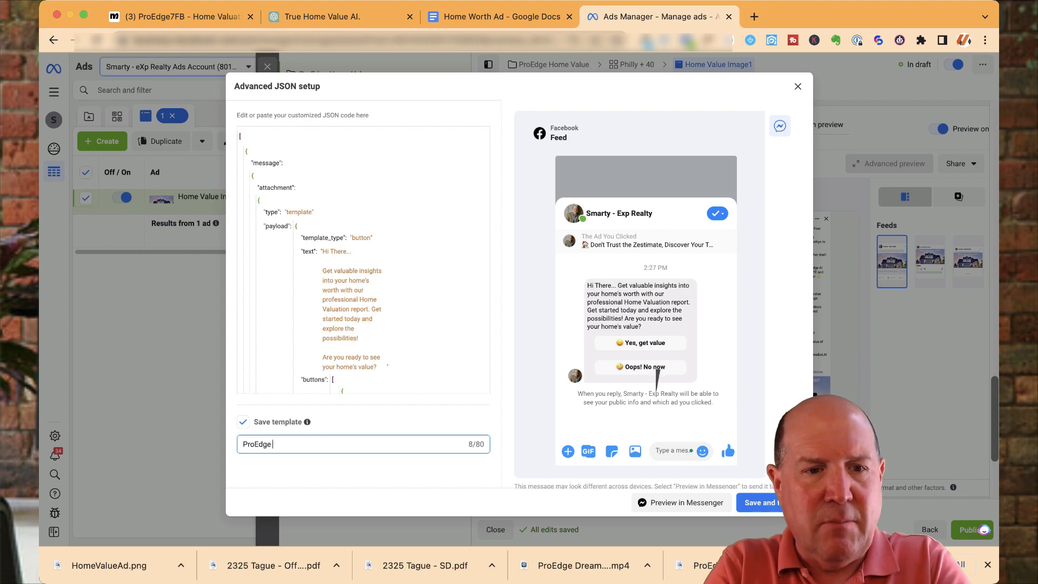
pyautogui.write('Hom')
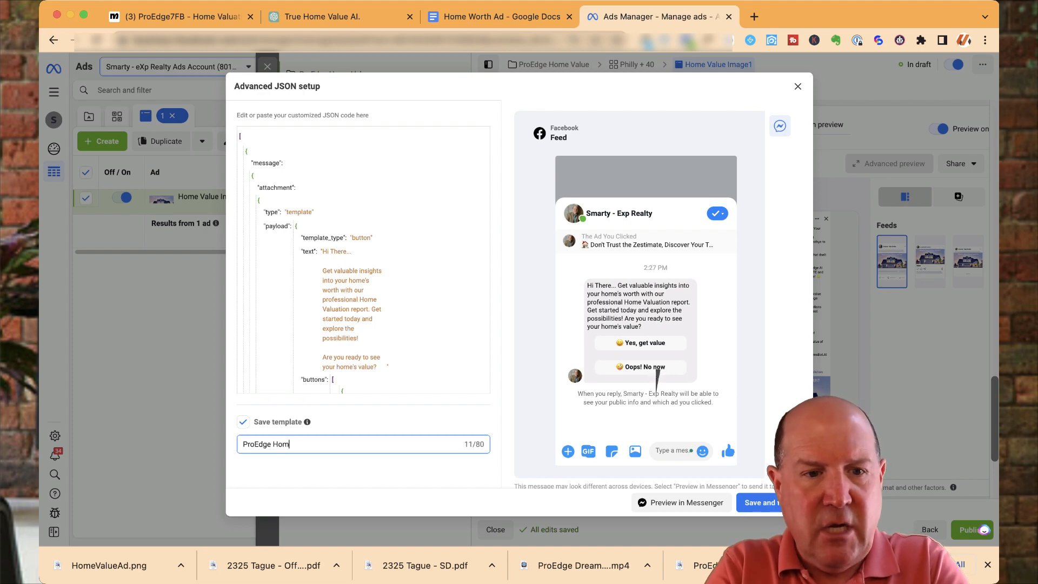
pyautogui.write('e Value 0')
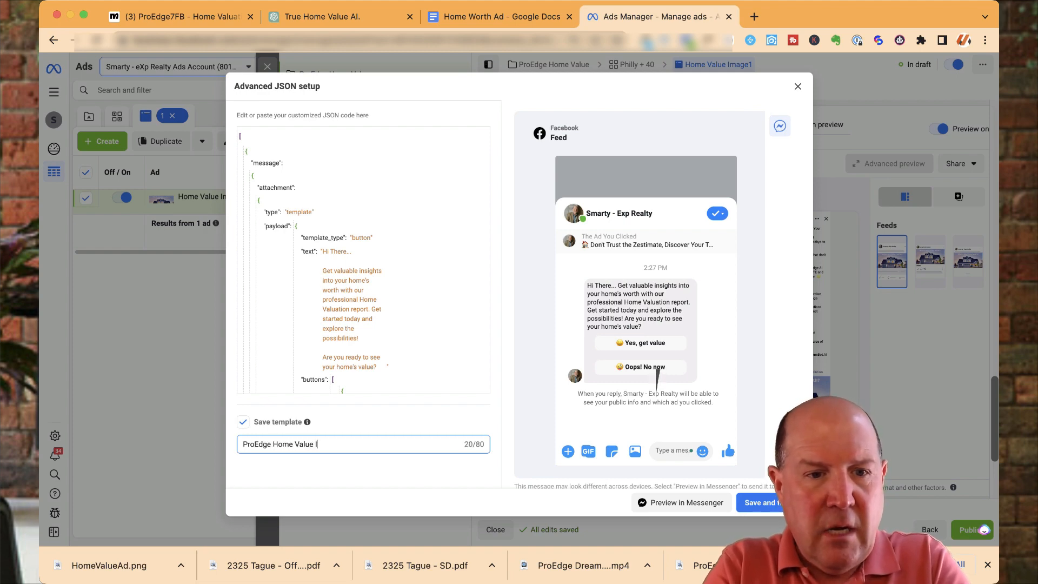
pyautogui.write('ptin')
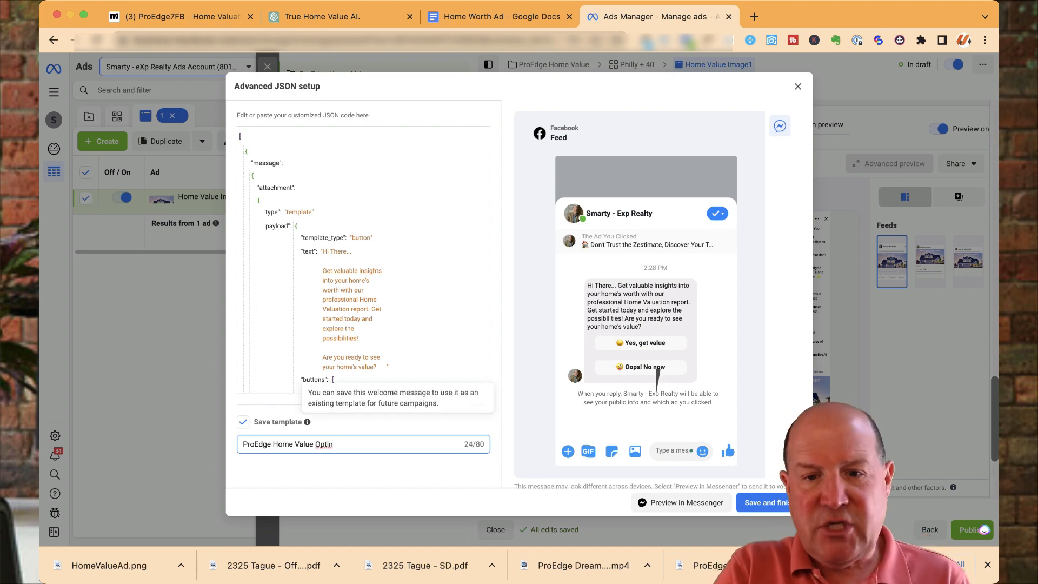
pyautogui.click(768, 503)
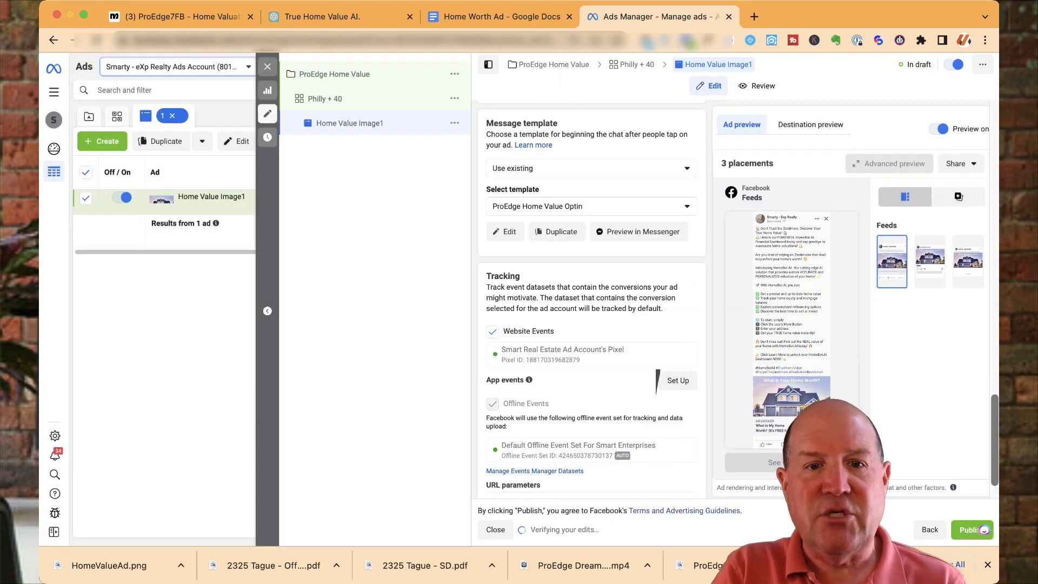
# Step: Check the list of saved message templates, and compare the ad preview with the Messenger destination preview
pyautogui.click(592, 206)
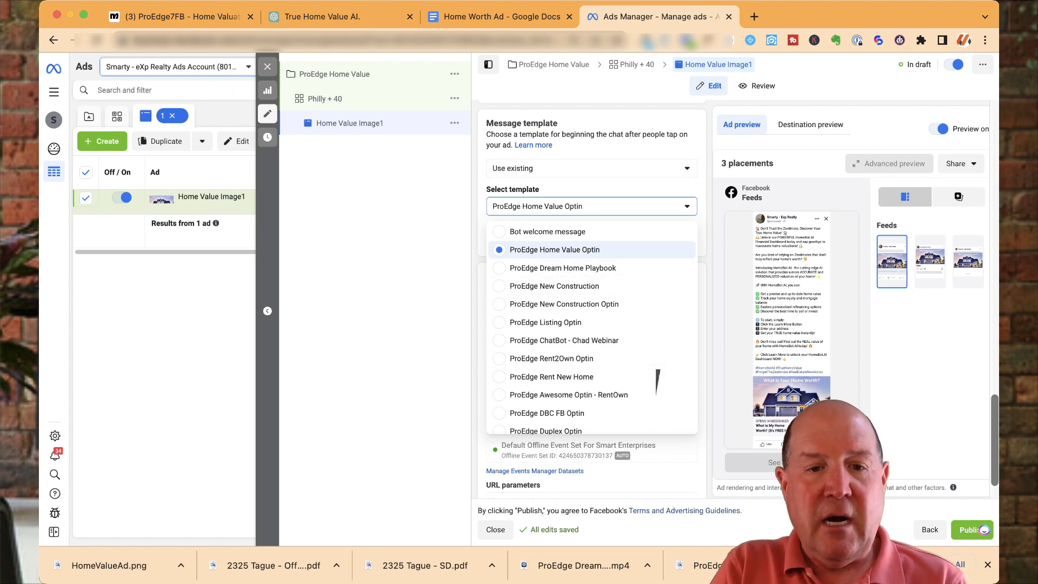
pyautogui.press('Escape')
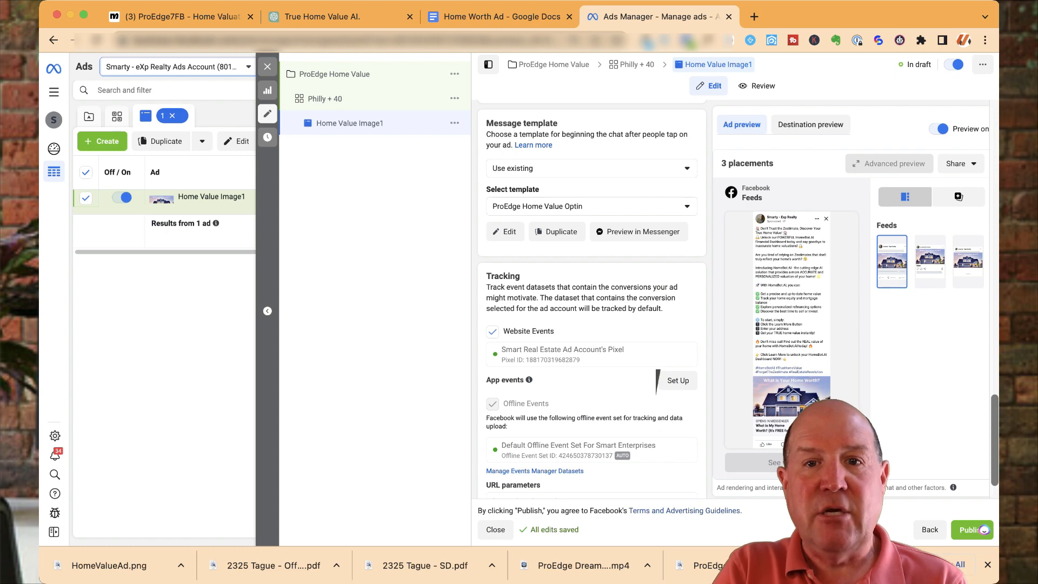
pyautogui.click(811, 125)
pyautogui.click(742, 125)
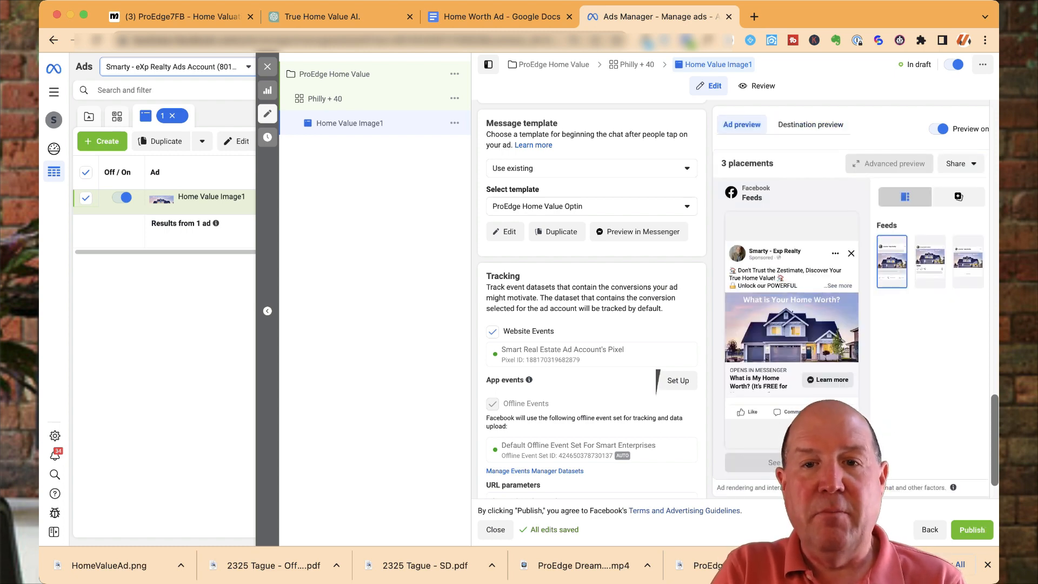
pyautogui.click(811, 125)
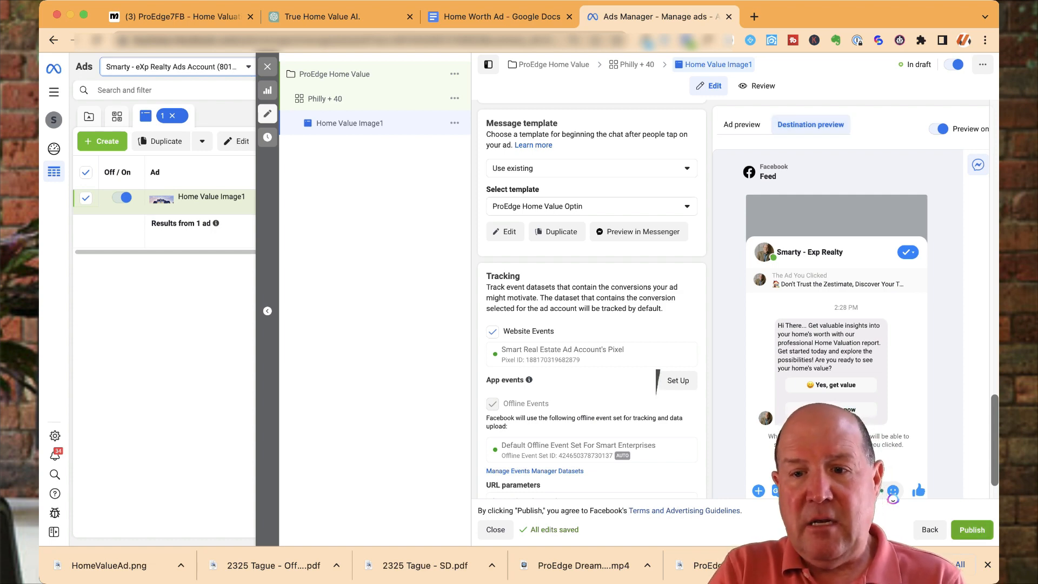
# Step: Publish the ProEdge Home Value campaign with its ad set and ad, and close the editor
pyautogui.click(973, 529)
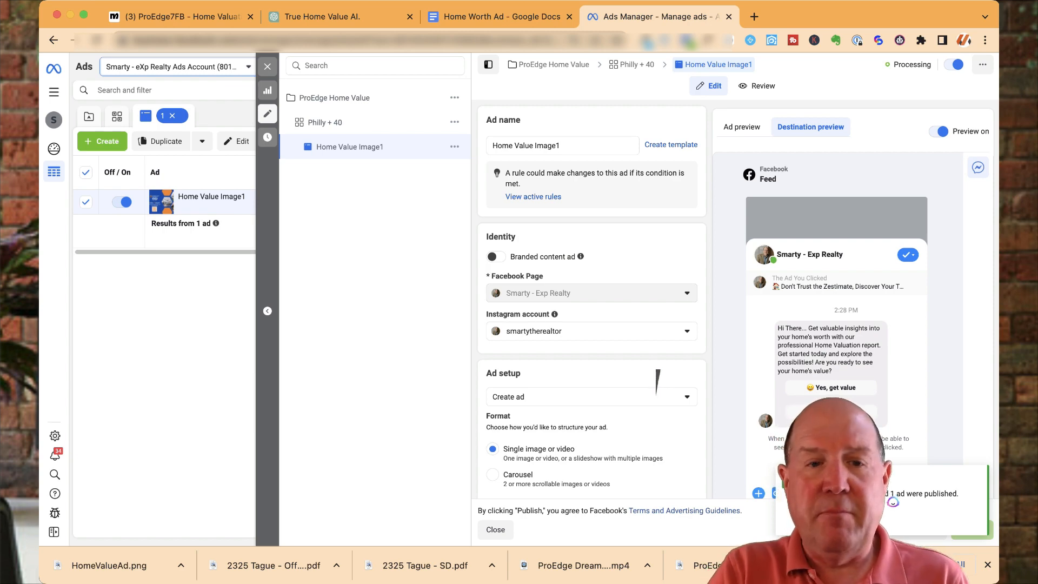
pyautogui.click(268, 66)
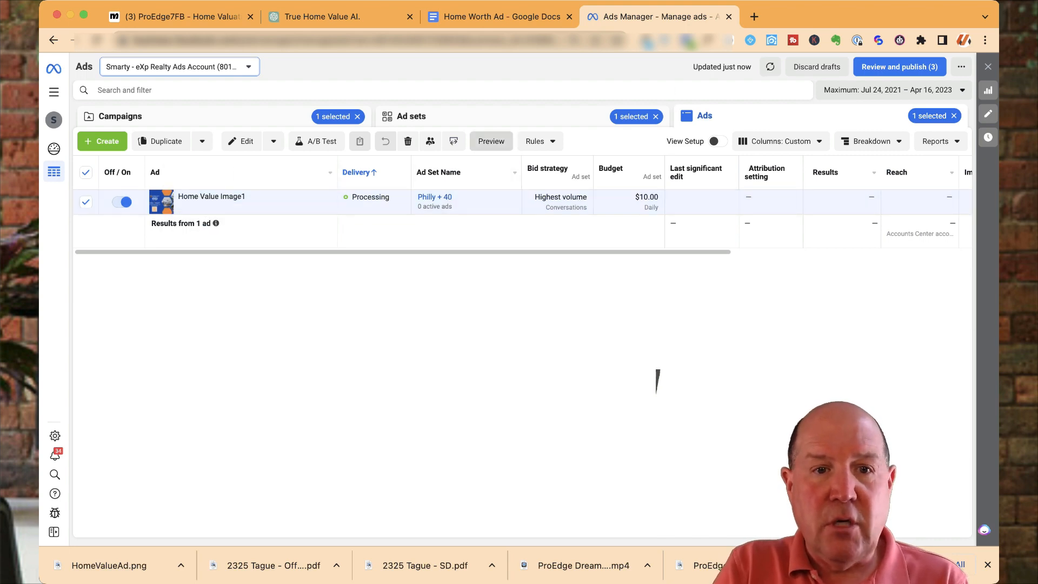
# Step: Preview the Messenger welcome message of the Home Value Image1 ad, and close the preview
pyautogui.click(491, 141)
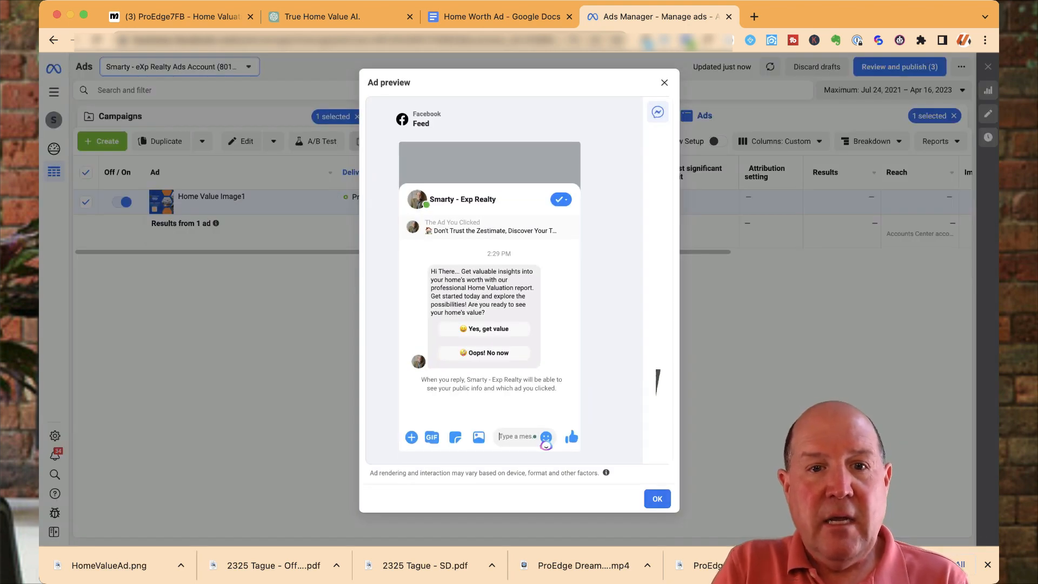
pyautogui.scroll(-1, 658, 379)
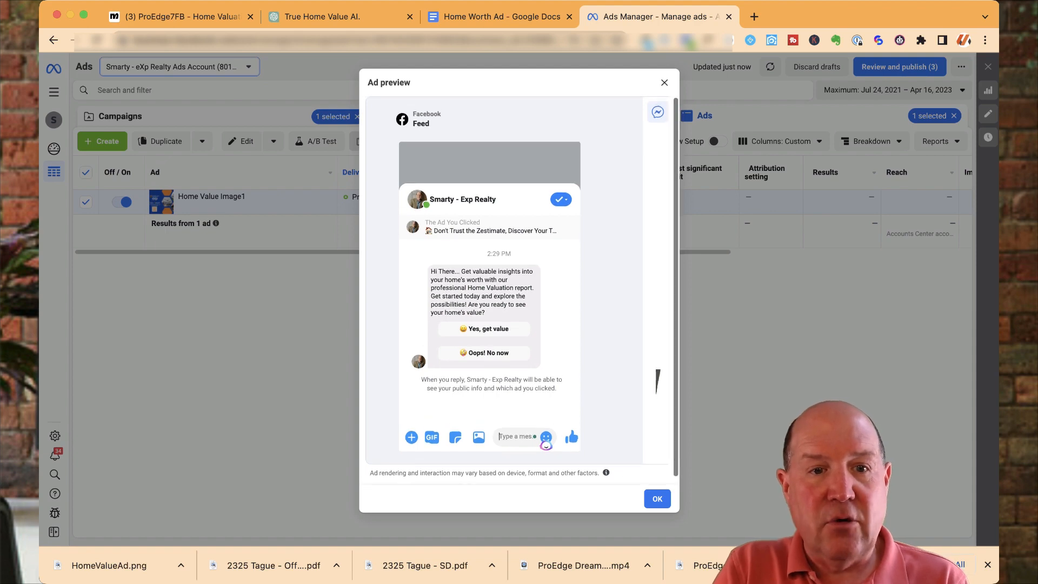
pyautogui.scroll(1, 504, 286)
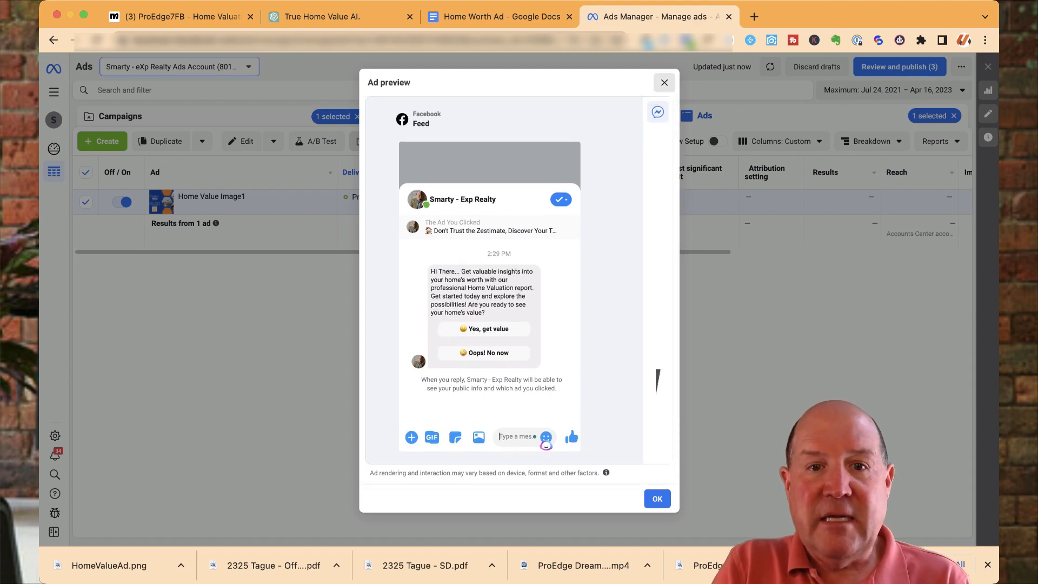
pyautogui.click(665, 83)
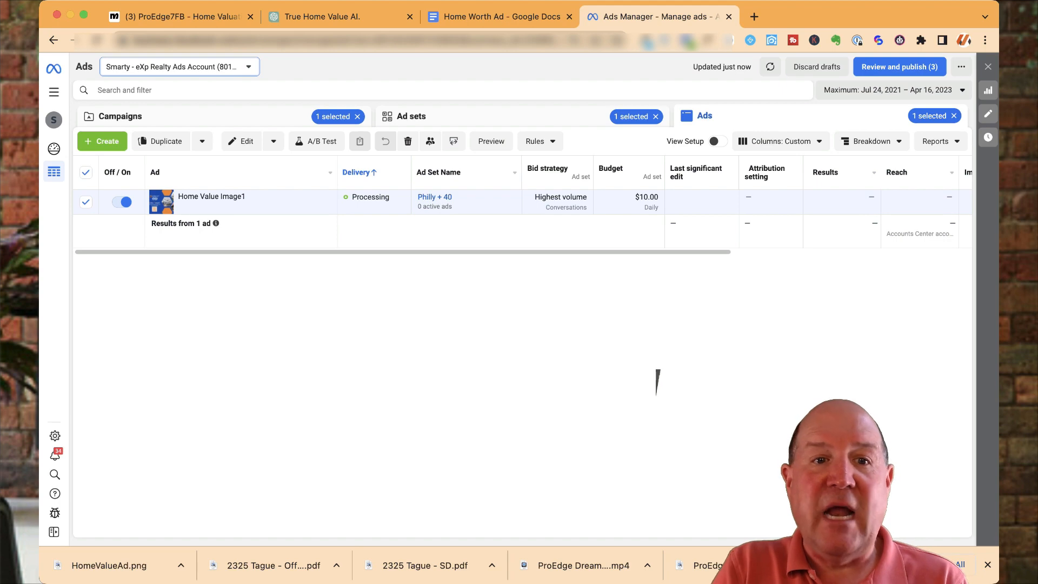
# Step: Add the Smarty Dream Home Campaign to the campaign selection and list both campaigns' ads with Home Value Image1 deselected
pyautogui.click(121, 117)
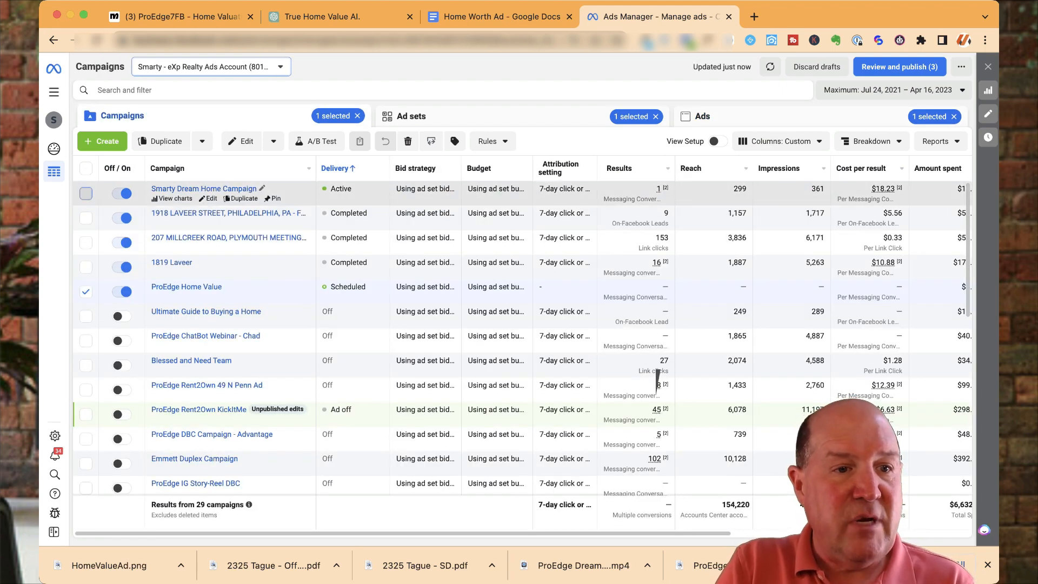
pyautogui.click(86, 193)
pyautogui.click(702, 116)
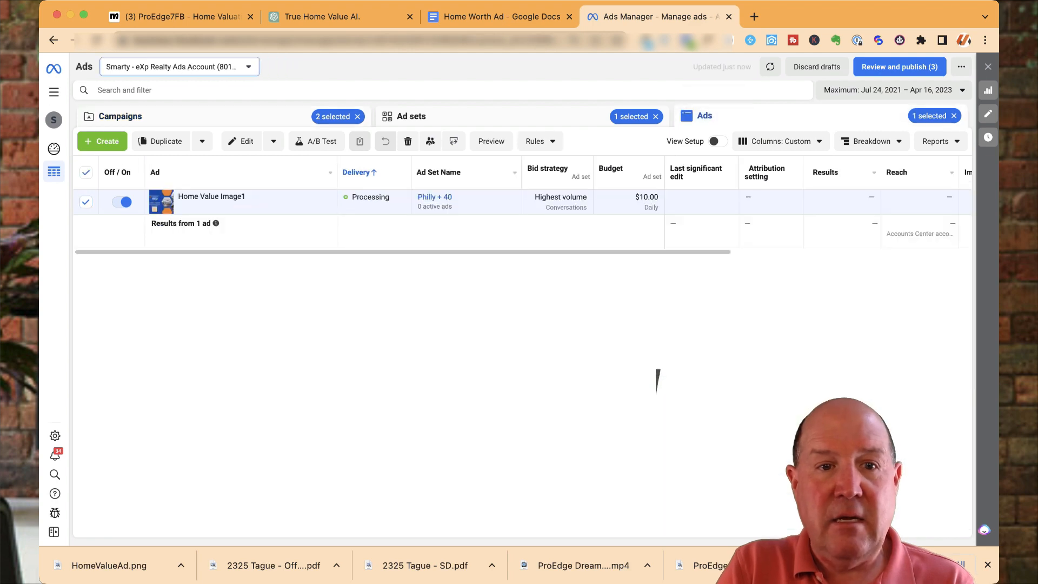
pyautogui.click(411, 116)
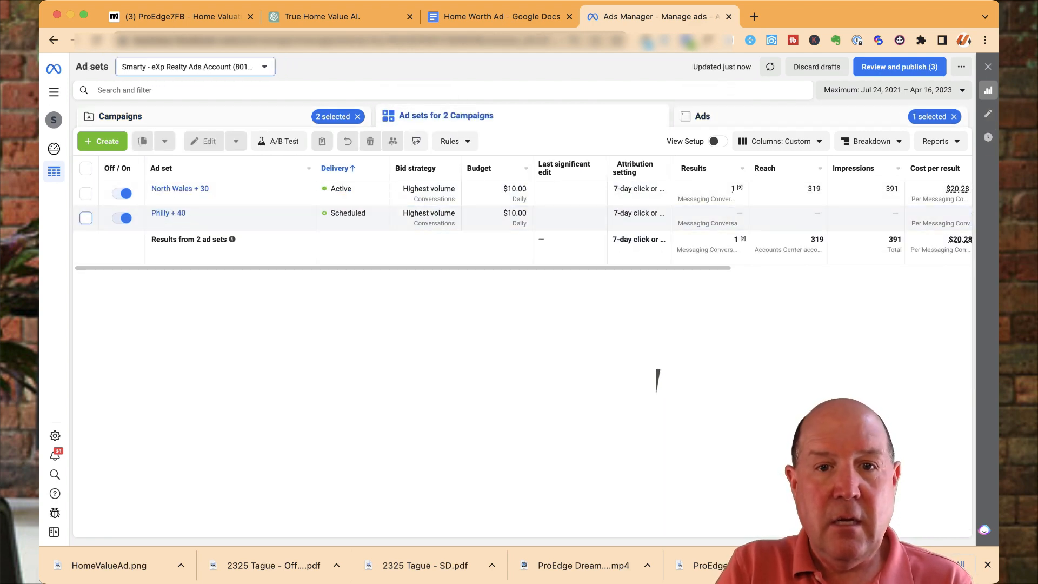
pyautogui.click(703, 116)
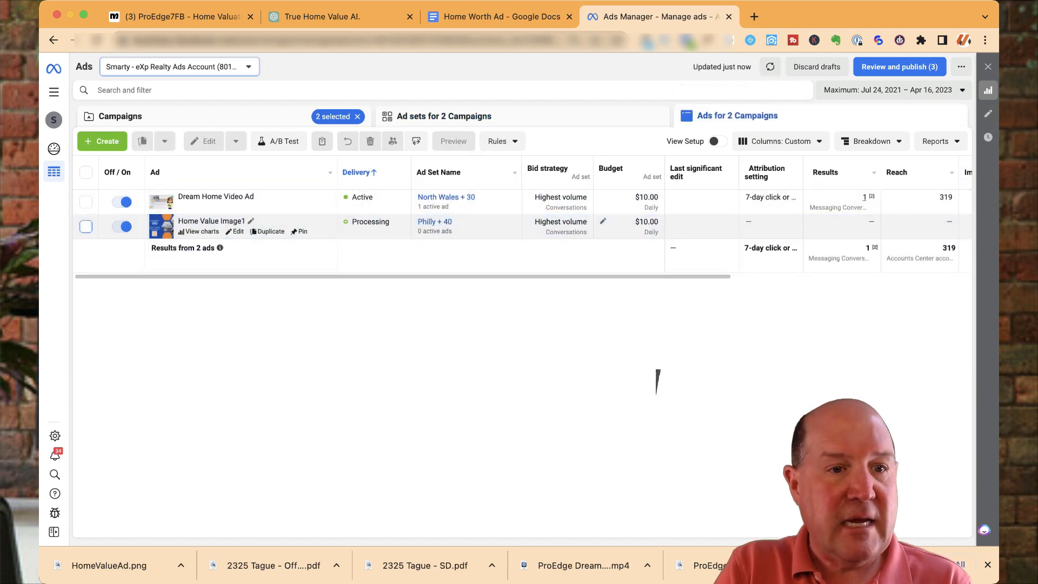
pyautogui.click(86, 226)
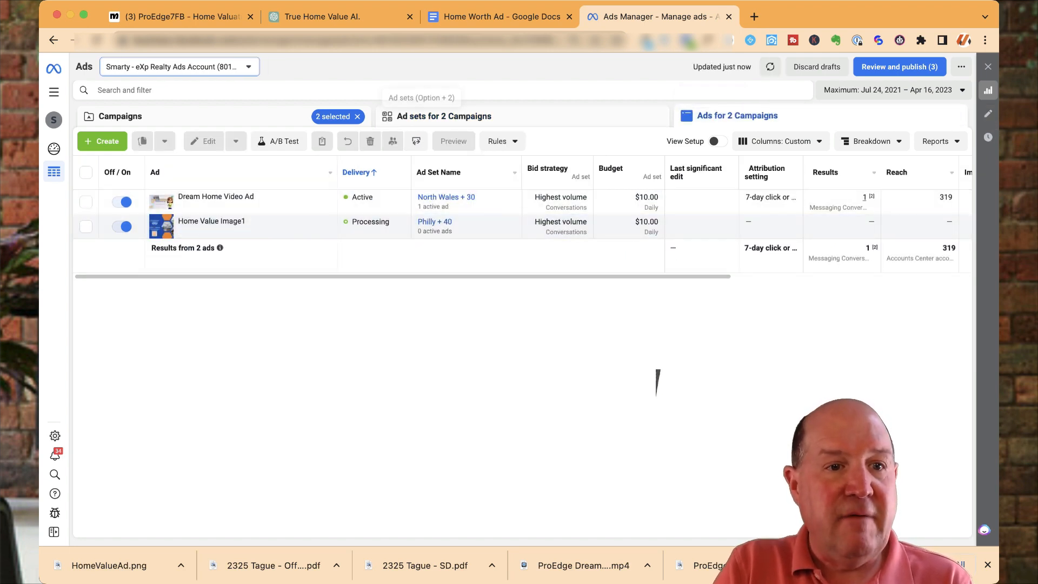
# Step: Select the Dream Home Video Ad, preview its Messenger welcome message and close the preview
pyautogui.click(85, 201)
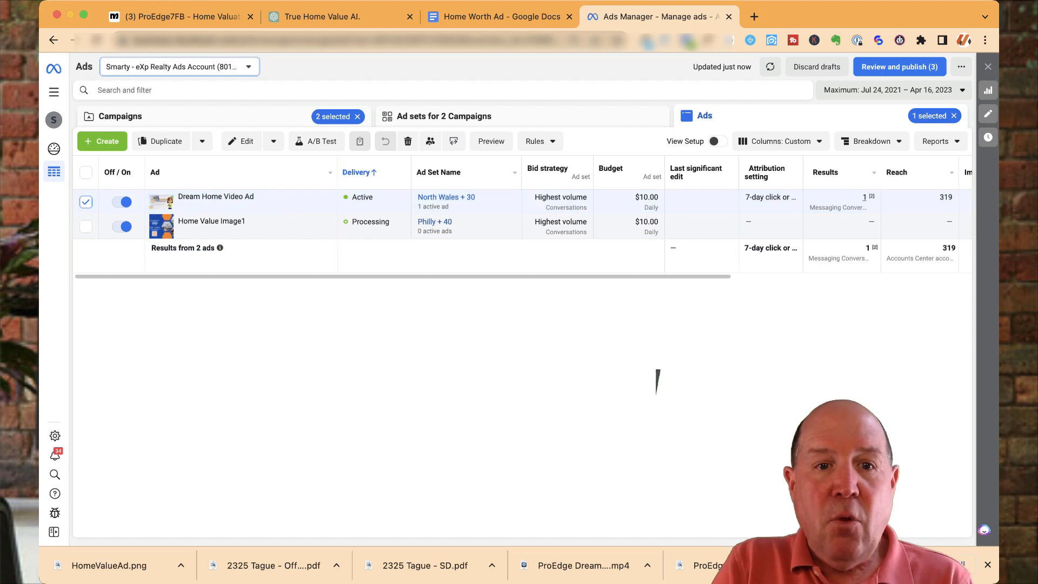
pyautogui.click(492, 141)
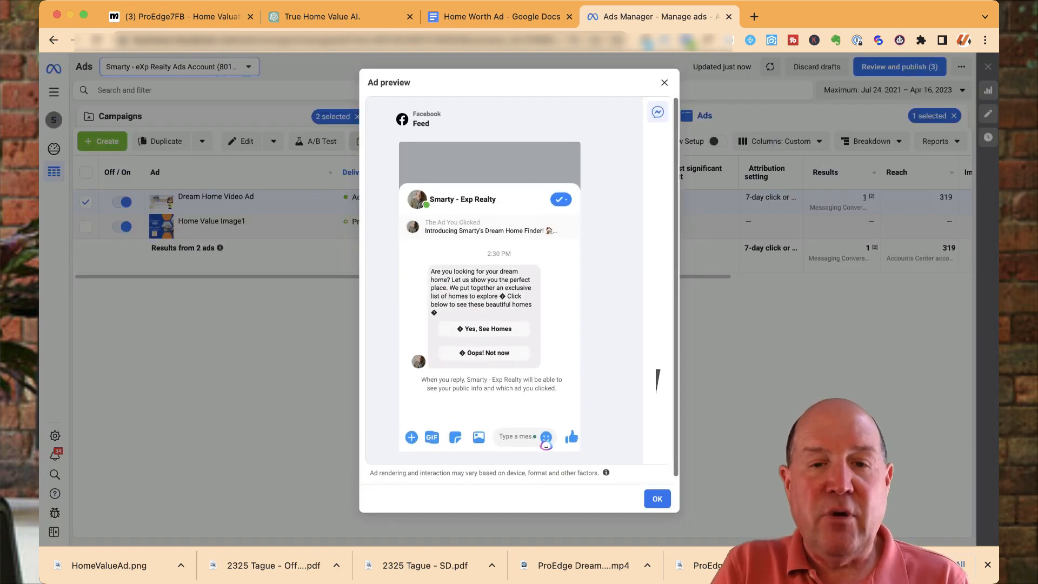
pyautogui.click(664, 82)
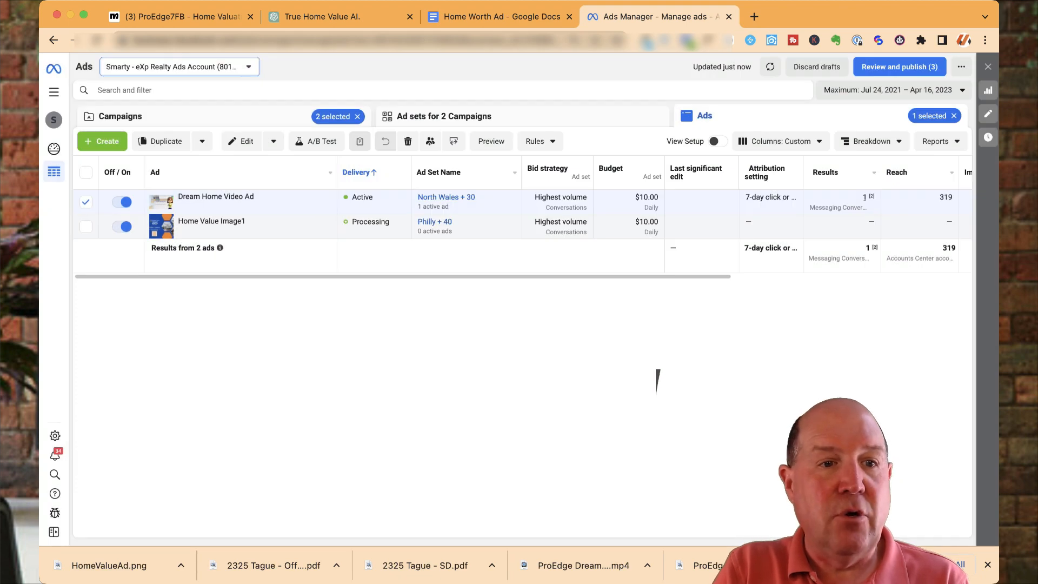